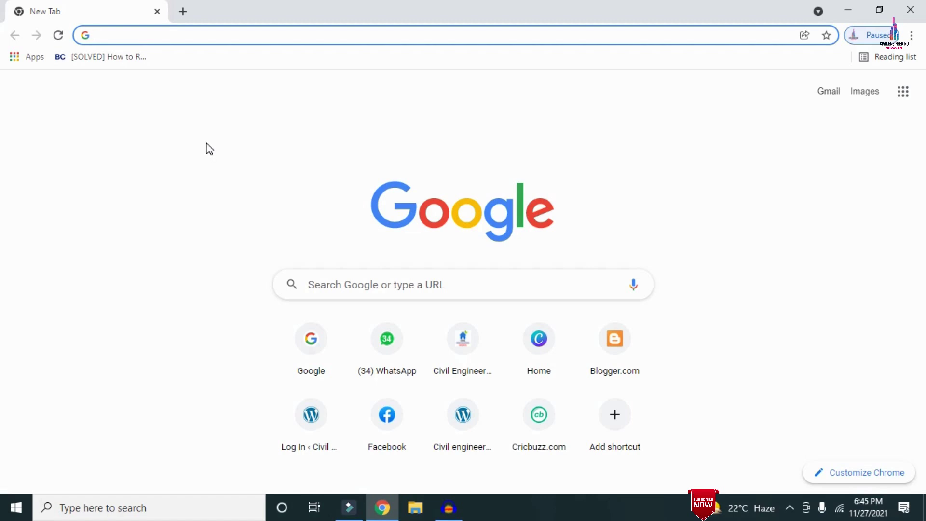
{"action": "type", "text": "http://civilbasics123.com/"}
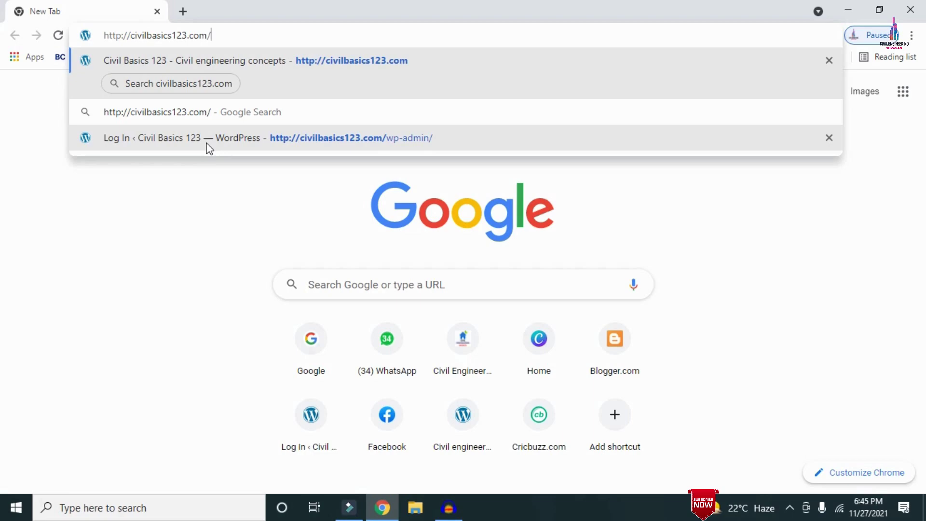
{"action": "key", "text": "Return"}
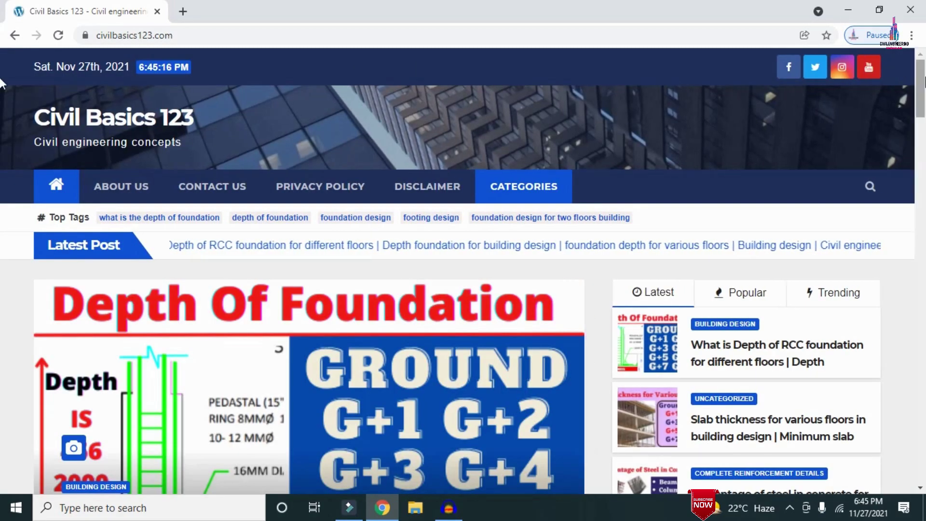
{"action": "scroll", "coordinate": [1, 83], "scroll_direction": "down", "scroll_amount": 7}
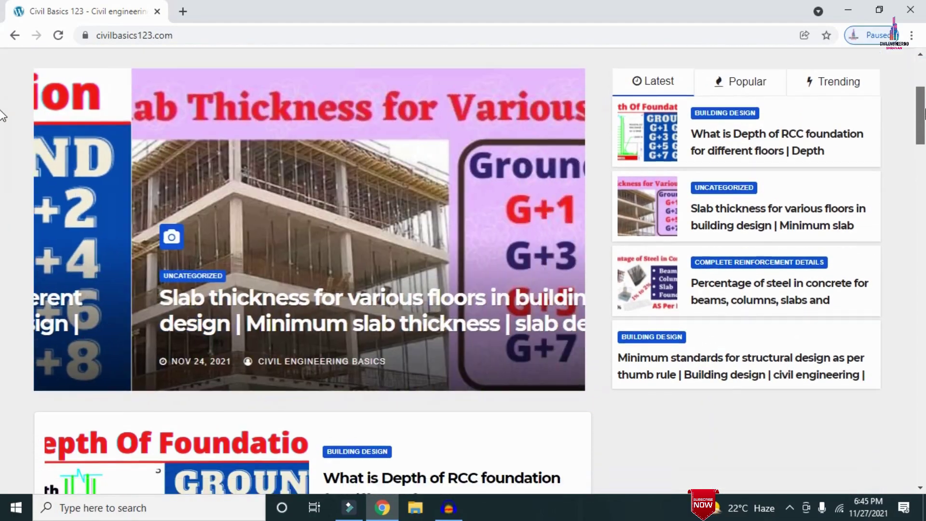
{"action": "scroll", "coordinate": [2, 131], "scroll_direction": "down", "scroll_amount": 4}
{"action": "scroll", "coordinate": [1, 152], "scroll_direction": "up", "scroll_amount": 11}
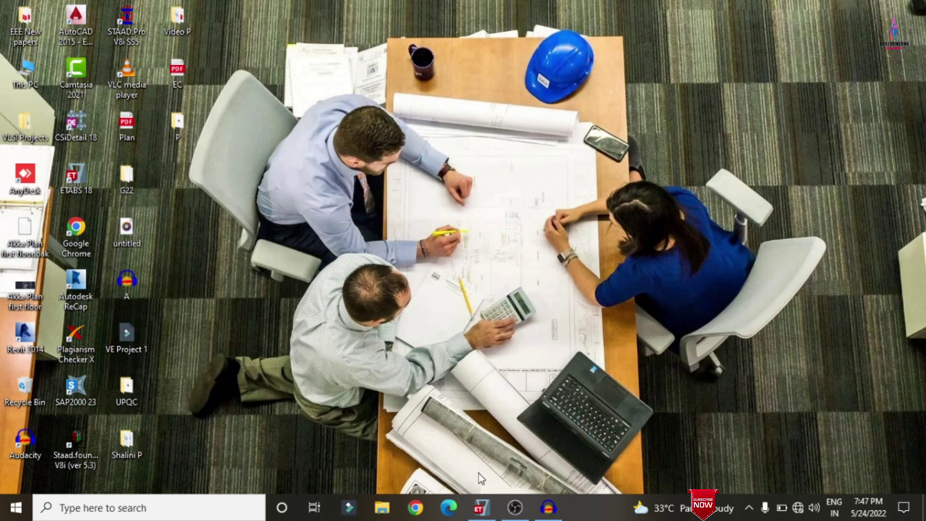
Restore the ETABS G2 model window from the taskbar
{"action": "left_click", "coordinate": [479, 509]}
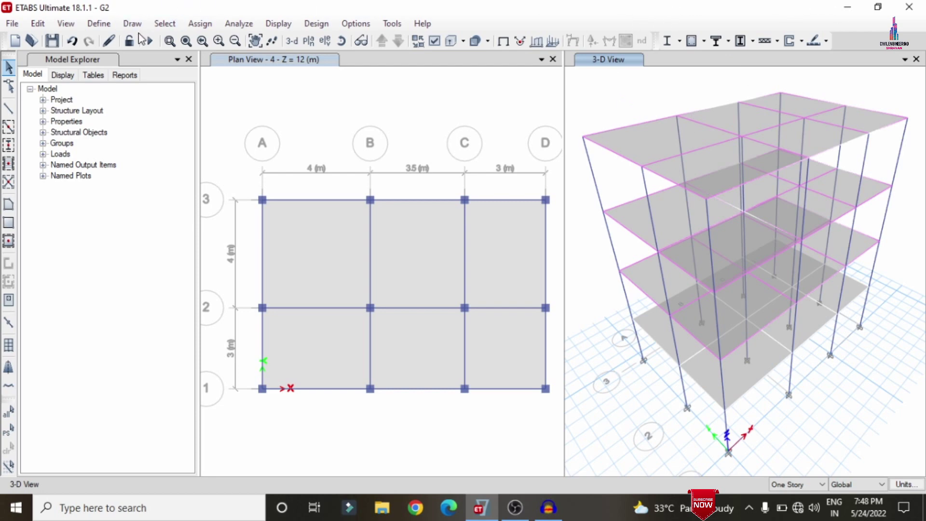
Add a new wall section property named SW150
{"action": "left_click", "coordinate": [110, 25]}
{"action": "mouse_move", "coordinate": [117, 66]}
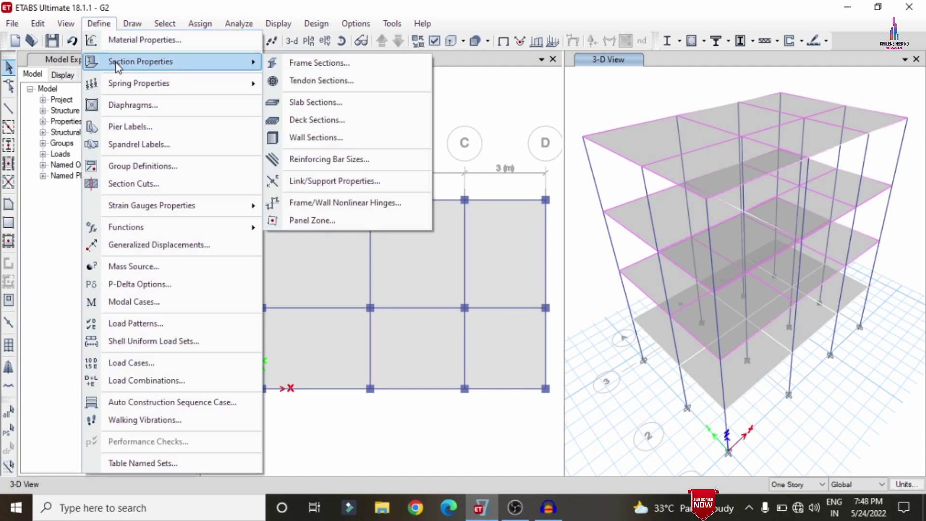
{"action": "left_click", "coordinate": [316, 138]}
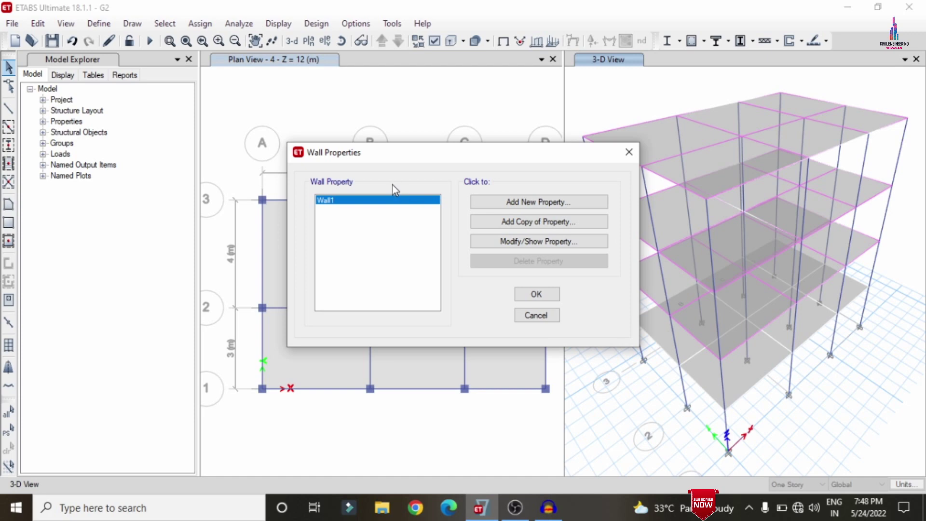
{"action": "left_click", "coordinate": [499, 201]}
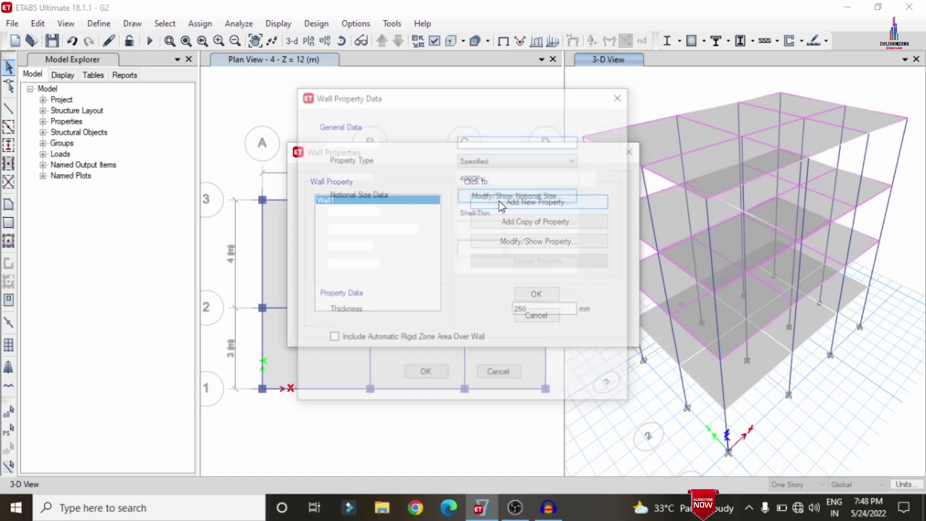
{"action": "left_click_drag", "start_coordinate": [500, 142], "coordinate": [460, 144]}
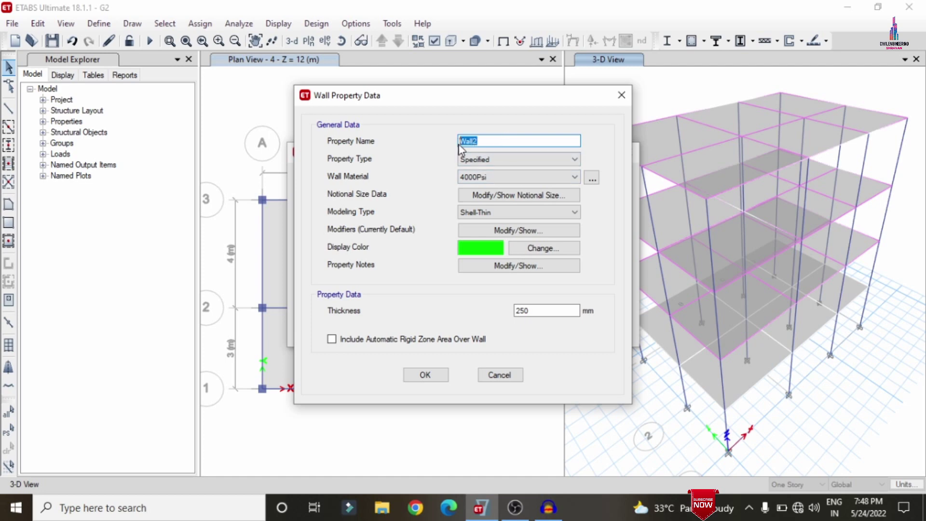
{"action": "type", "text": "SW"}
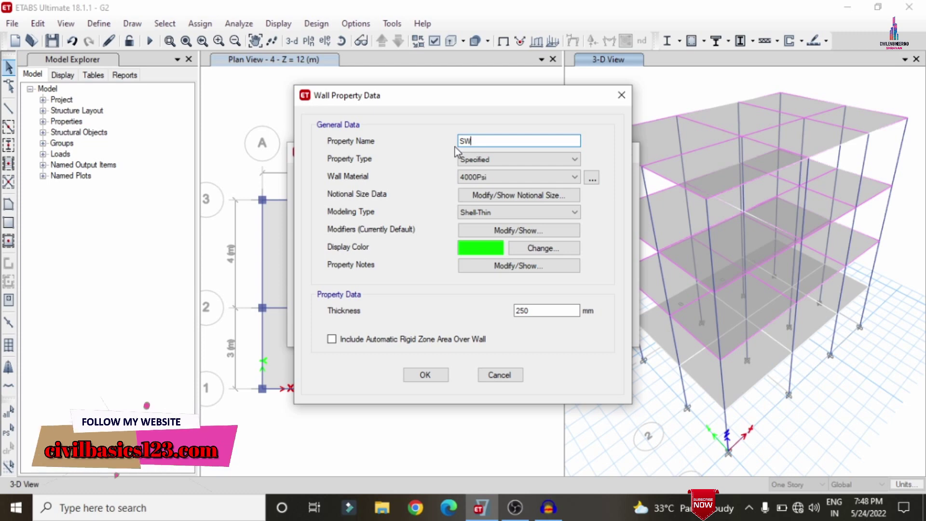
{"action": "type", "text": "150"}
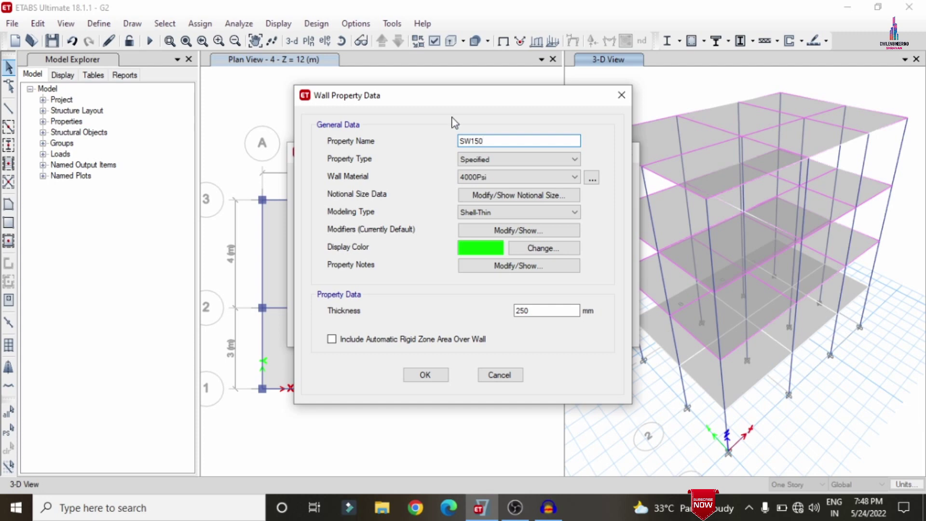
Give SW150 M25 concrete and a 150 mm thickness and confirm it
{"action": "left_click", "coordinate": [486, 161]}
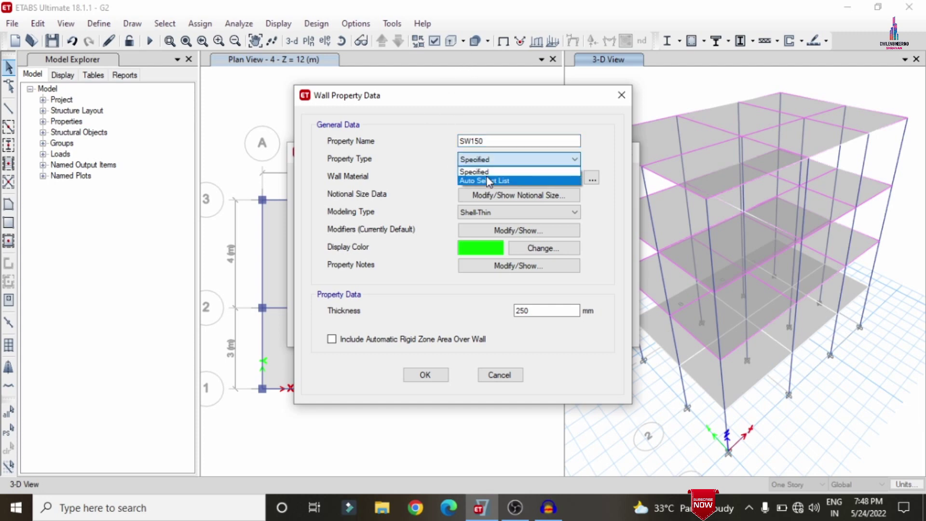
{"action": "left_click", "coordinate": [487, 172]}
{"action": "left_click", "coordinate": [485, 178]}
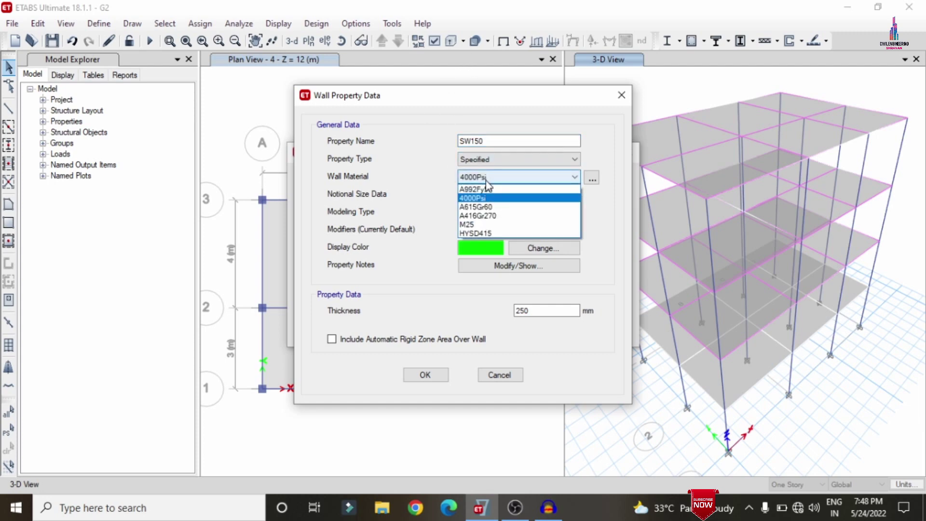
{"action": "left_click", "coordinate": [473, 223]}
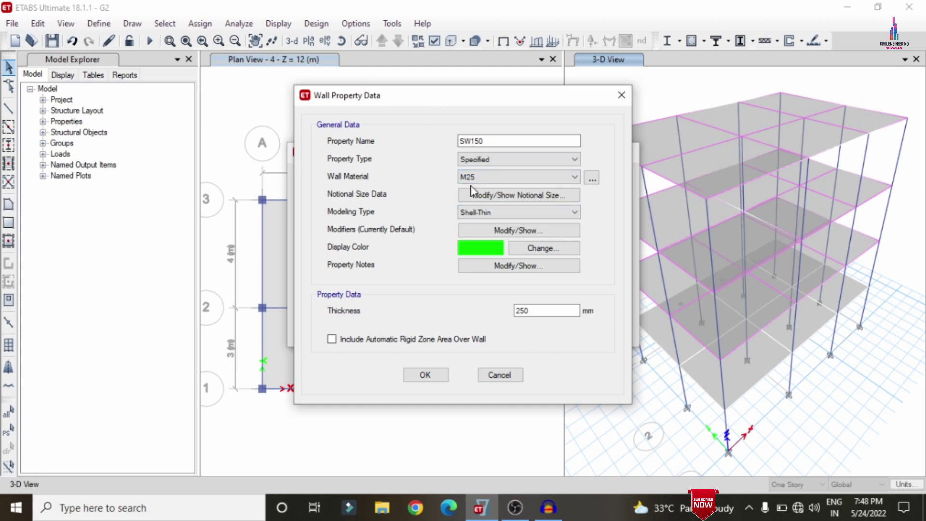
{"action": "left_click_drag", "start_coordinate": [538, 311], "coordinate": [484, 315]}
{"action": "type", "text": "1"}
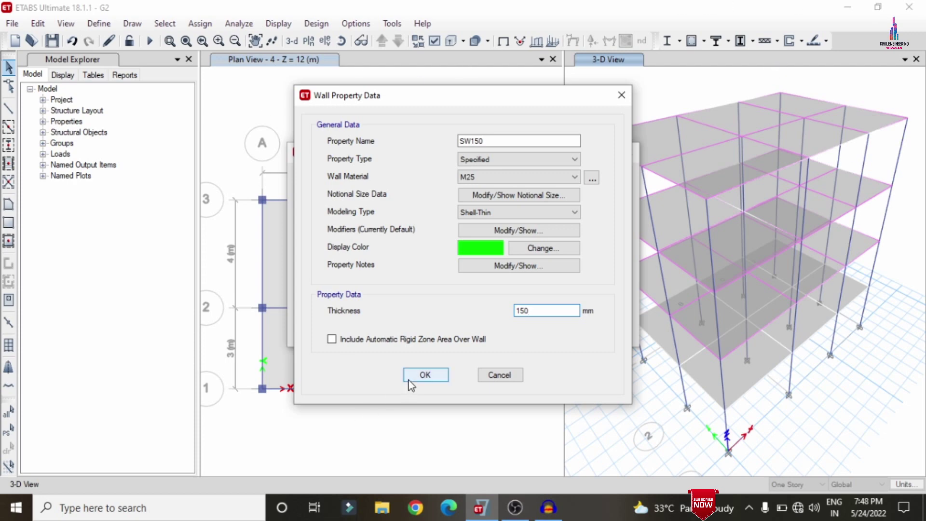
{"action": "left_click", "coordinate": [431, 379]}
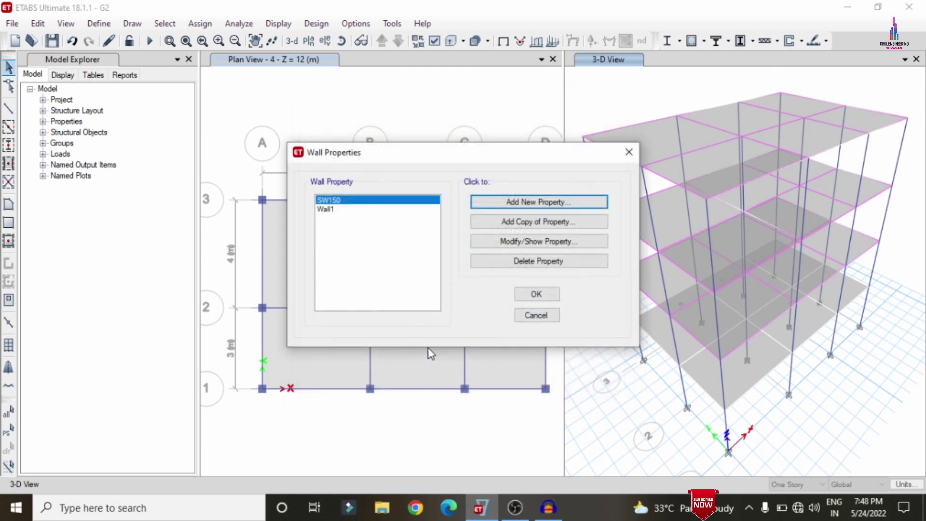
Delete the default Wall1 section and close the wall sections list
{"action": "left_click", "coordinate": [333, 209]}
{"action": "left_click", "coordinate": [544, 261]}
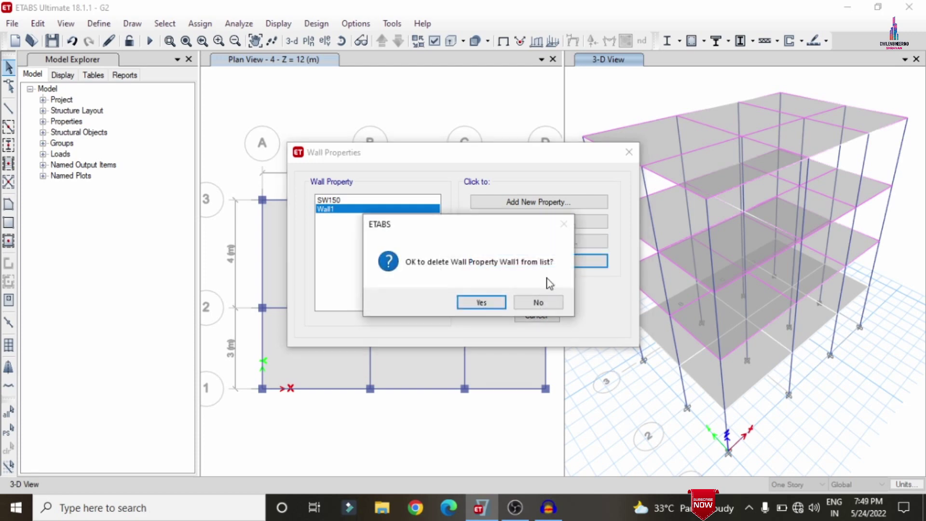
{"action": "left_click", "coordinate": [481, 303]}
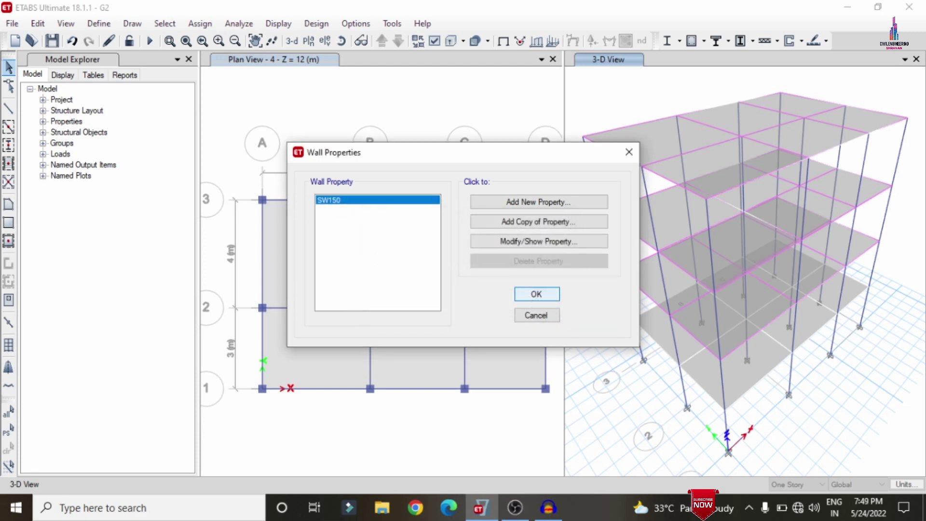
{"action": "key", "text": "Return"}
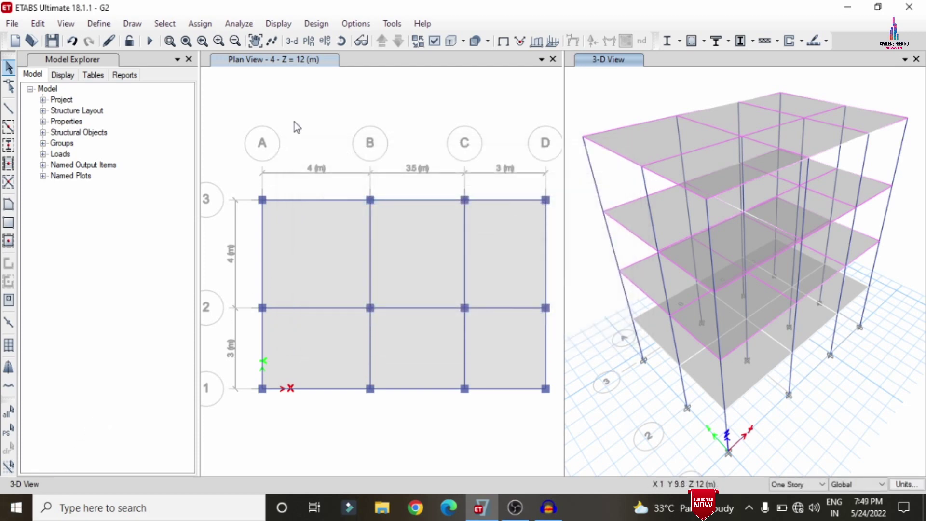
Switch the plan view to the elevation along grid line 1
{"action": "left_click", "coordinate": [311, 107]}
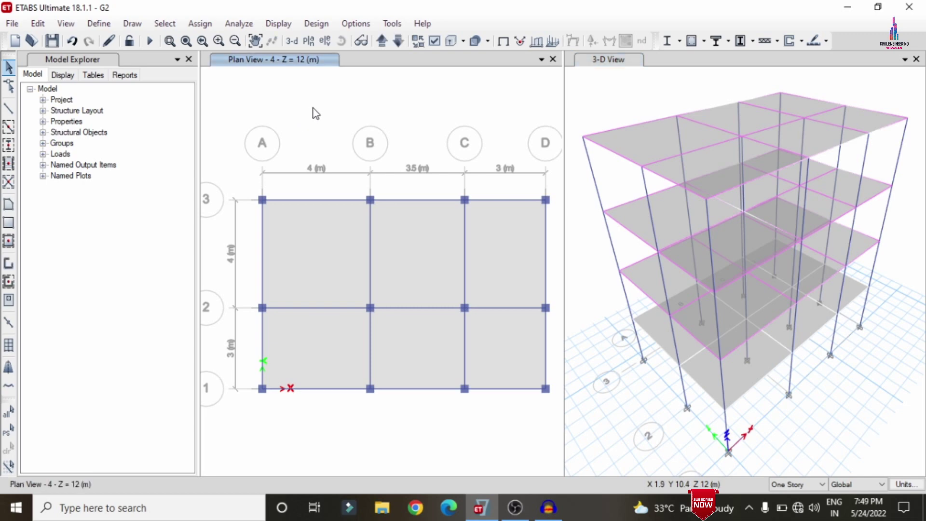
{"action": "left_click", "coordinate": [324, 42]}
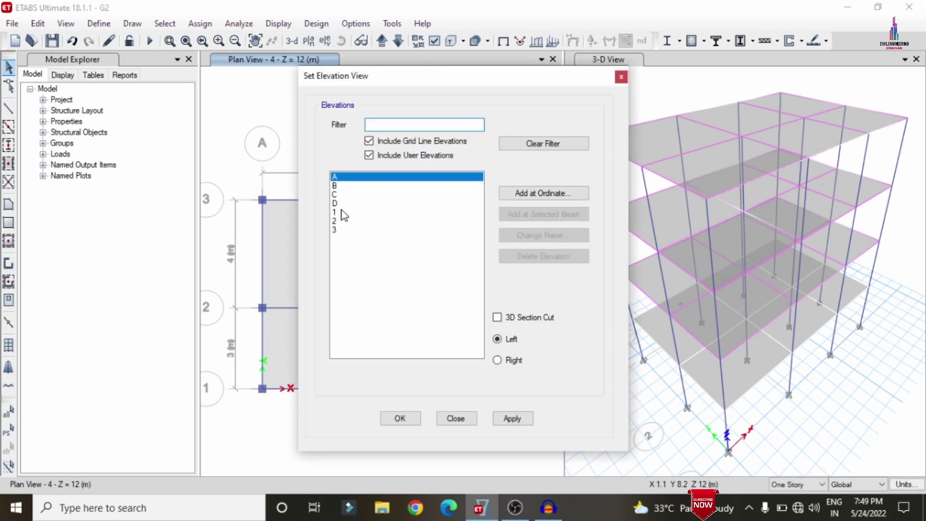
{"action": "left_click", "coordinate": [344, 213]}
{"action": "left_click", "coordinate": [515, 420]}
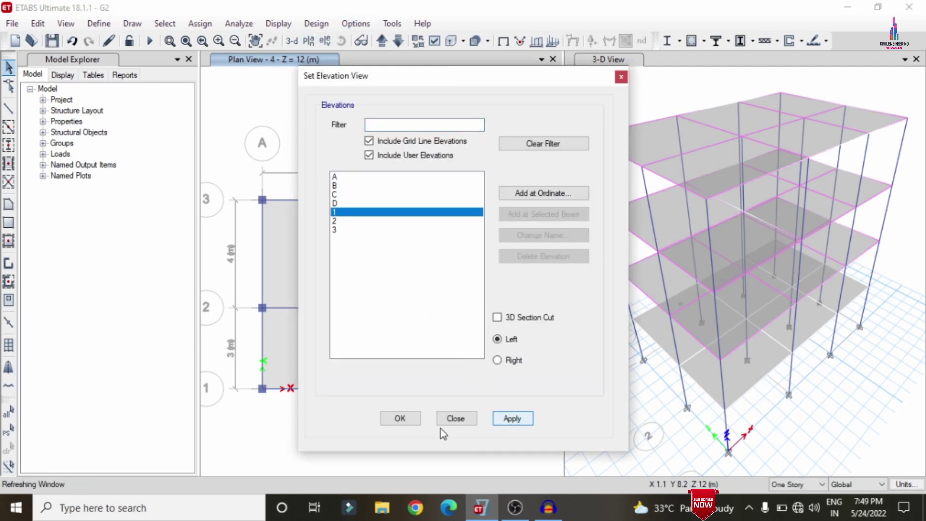
{"action": "left_click", "coordinate": [405, 419]}
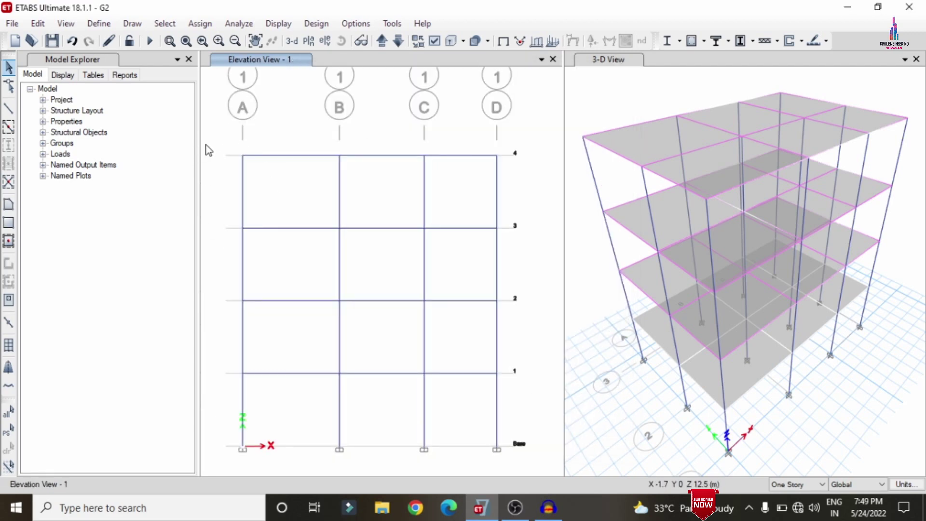
{"action": "left_click_drag", "start_coordinate": [221, 138], "coordinate": [232, 122]}
Draw an SW150 rectangular wall in bay A–B for the ground storey
{"action": "left_click", "coordinate": [12, 229]}
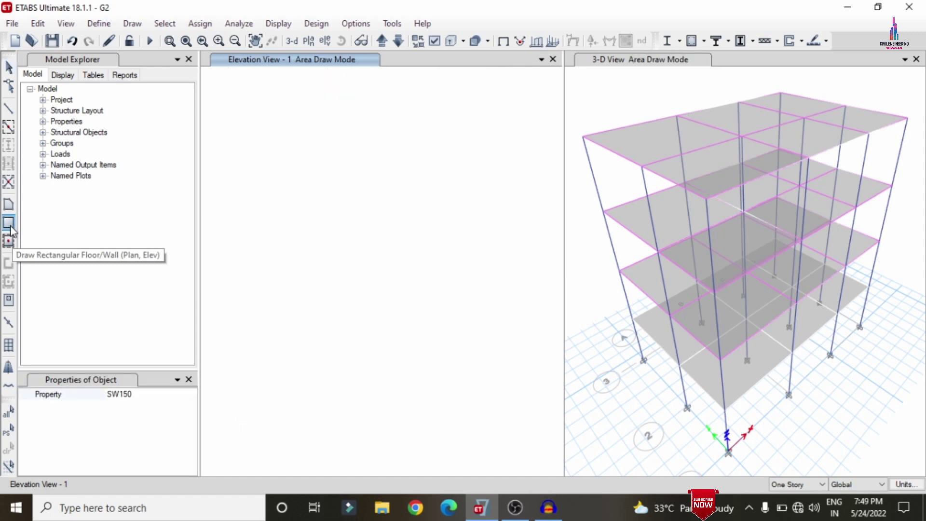
{"action": "left_click", "coordinate": [192, 395]}
{"action": "left_click", "coordinate": [192, 395]}
{"action": "left_click", "coordinate": [191, 395]}
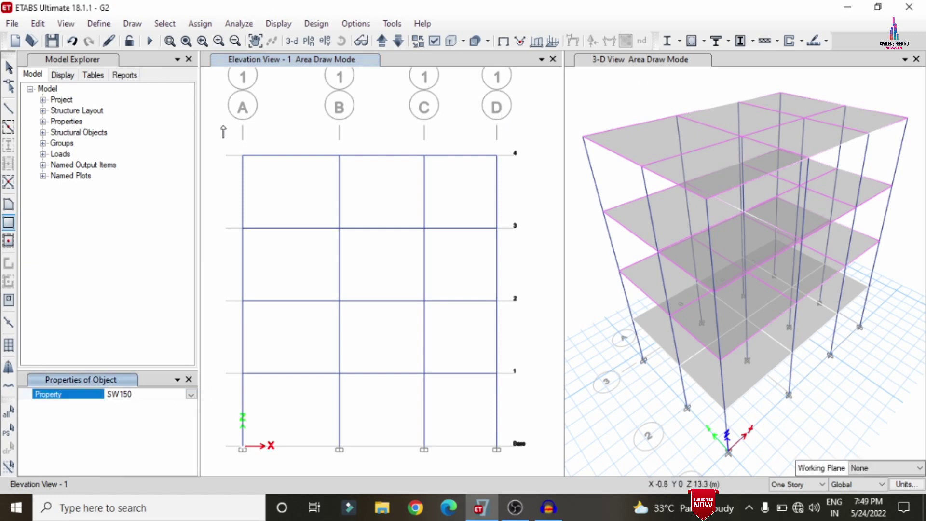
{"action": "left_click", "coordinate": [242, 373]}
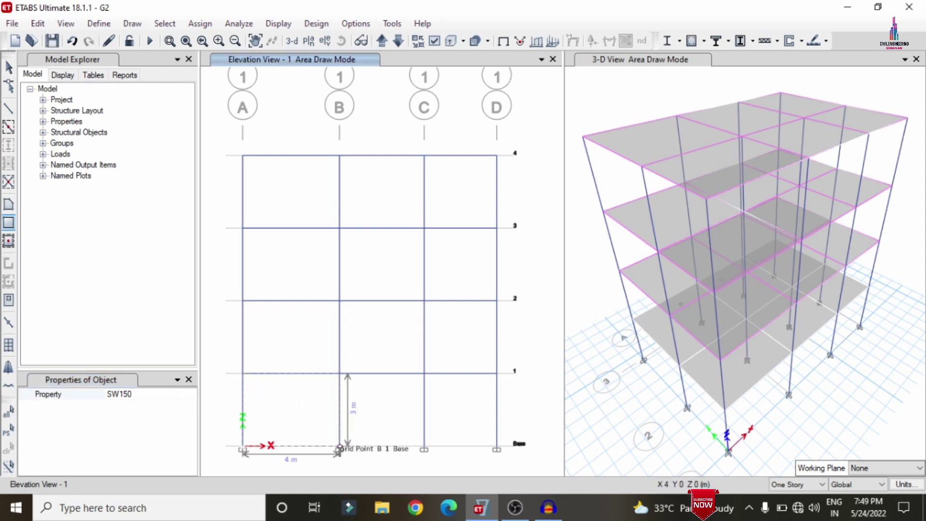
{"action": "left_click", "coordinate": [339, 448]}
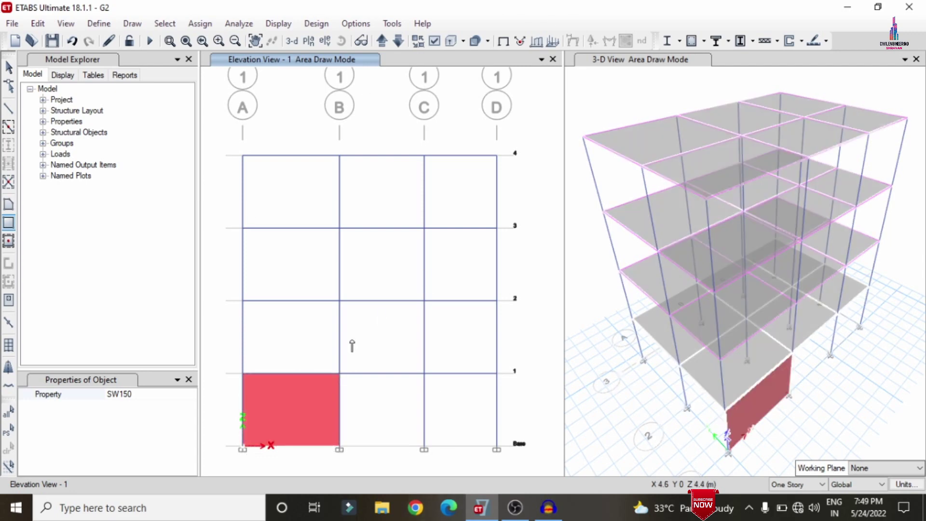
Add SW150 wall panels in bay A–B for storeys 2 through 4
{"action": "left_click", "coordinate": [252, 305]}
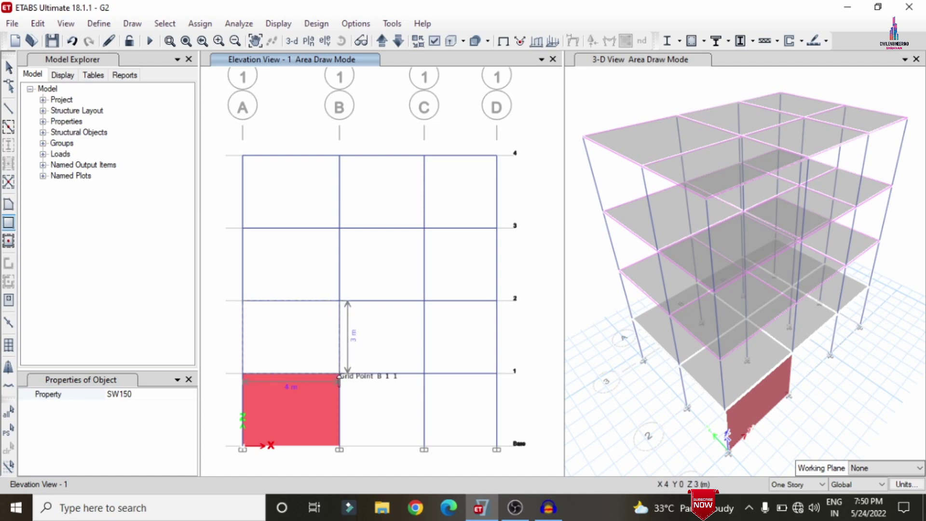
{"action": "left_click", "coordinate": [339, 374]}
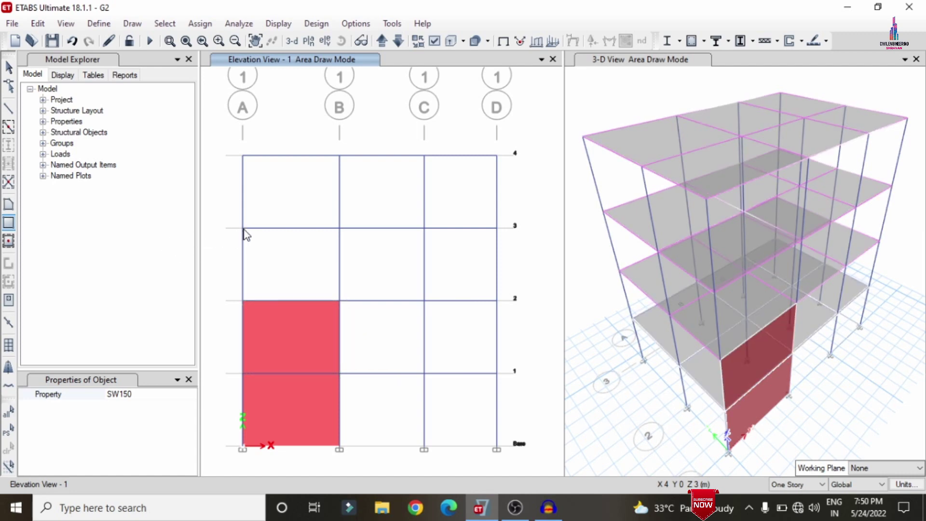
{"action": "left_click", "coordinate": [243, 228]}
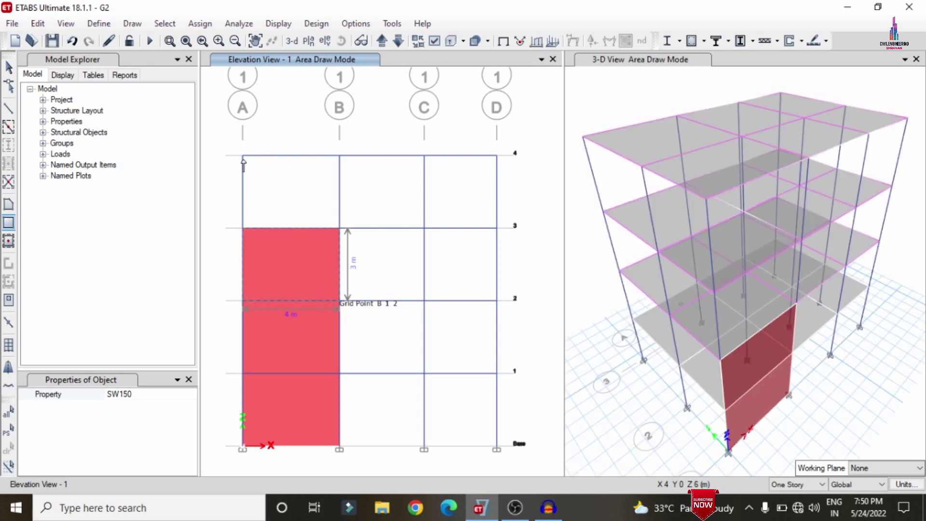
{"action": "left_click", "coordinate": [243, 155]}
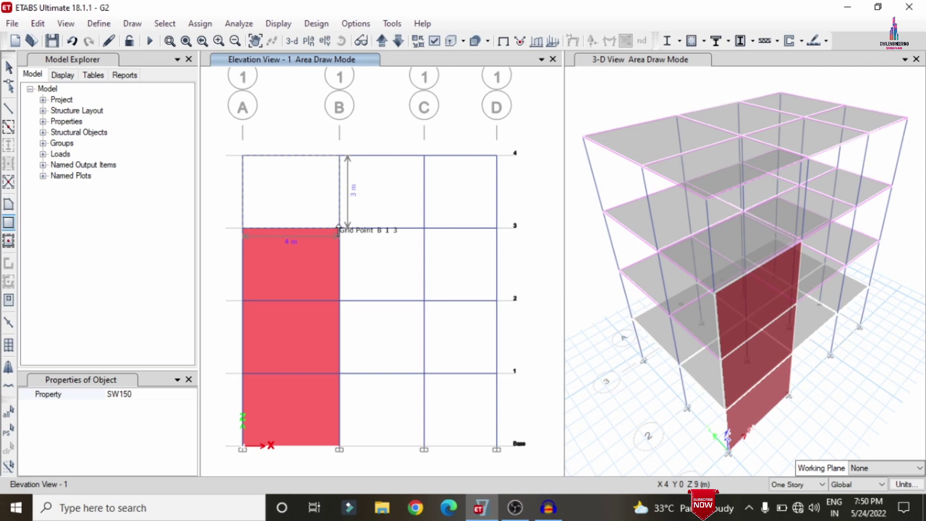
{"action": "left_click", "coordinate": [339, 225]}
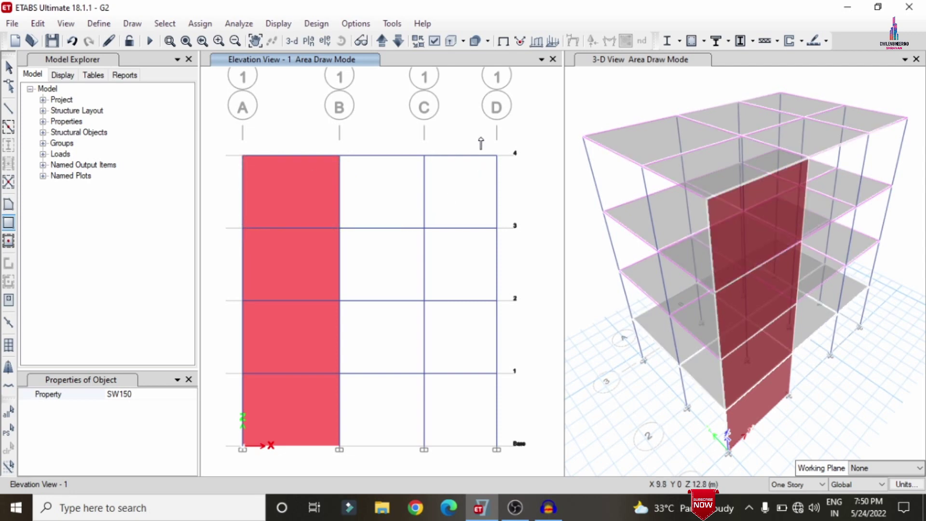
{"action": "key", "text": "Escape"}
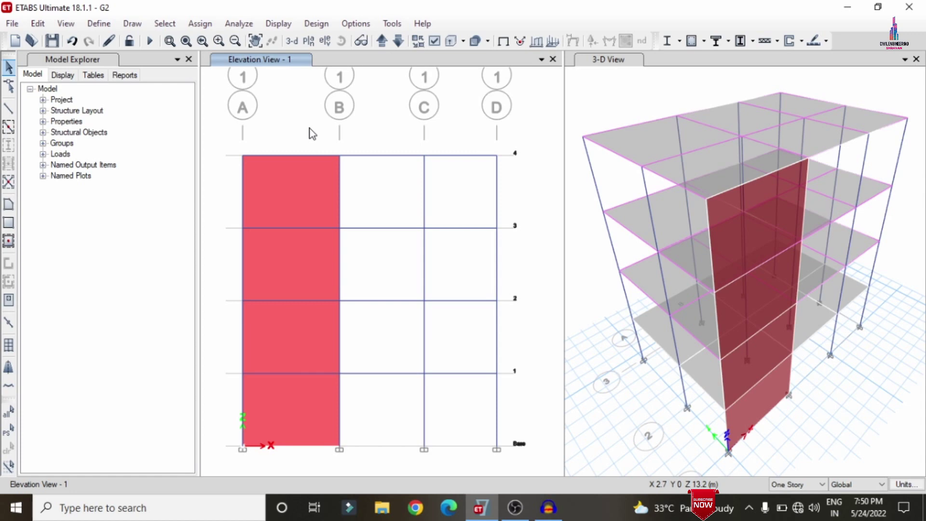
Select the four storey wall shells and bring up Divide Shells
{"action": "left_click", "coordinate": [303, 196]}
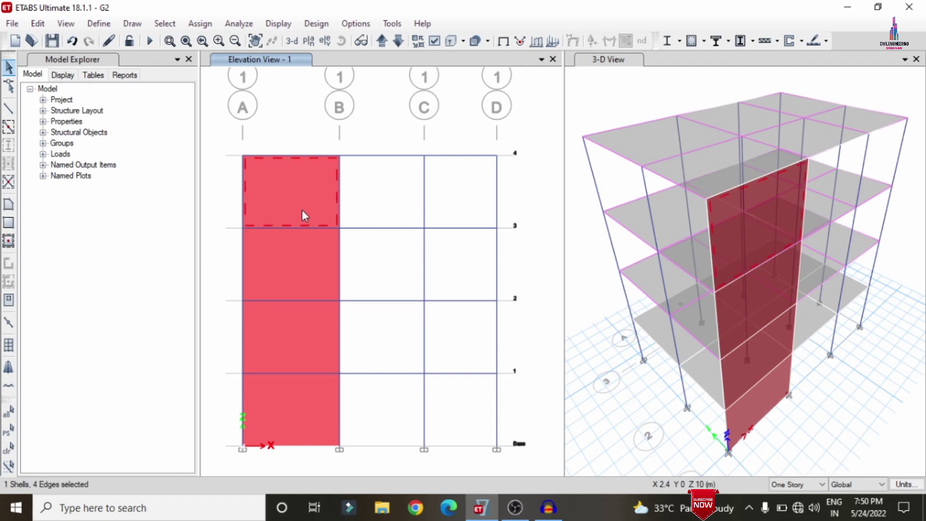
{"action": "left_click", "coordinate": [302, 265]}
{"action": "left_click", "coordinate": [310, 349]}
{"action": "left_click", "coordinate": [311, 401]}
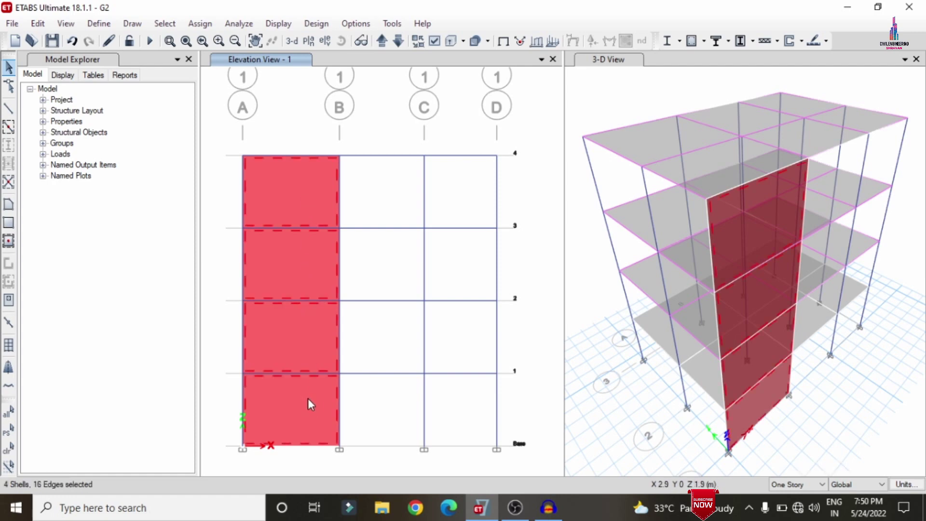
{"action": "left_click", "coordinate": [38, 23]}
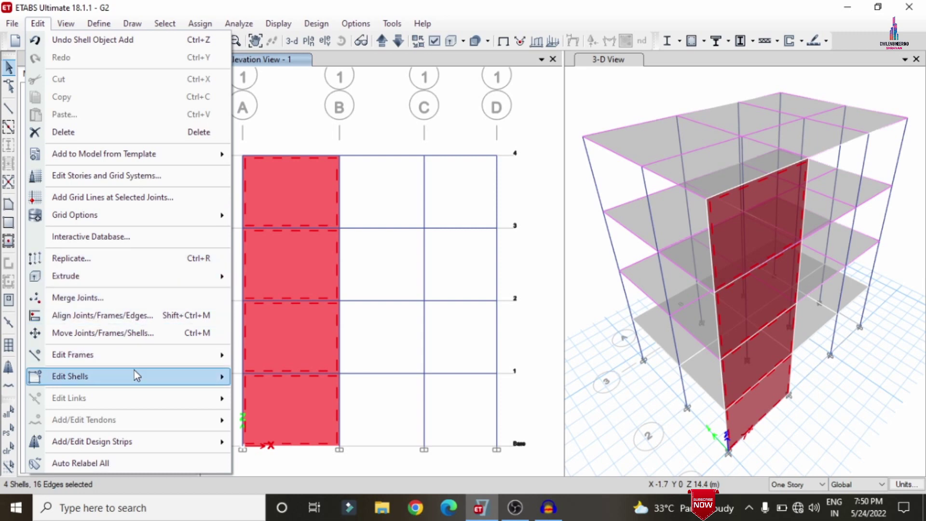
{"action": "mouse_move", "coordinate": [135, 373]}
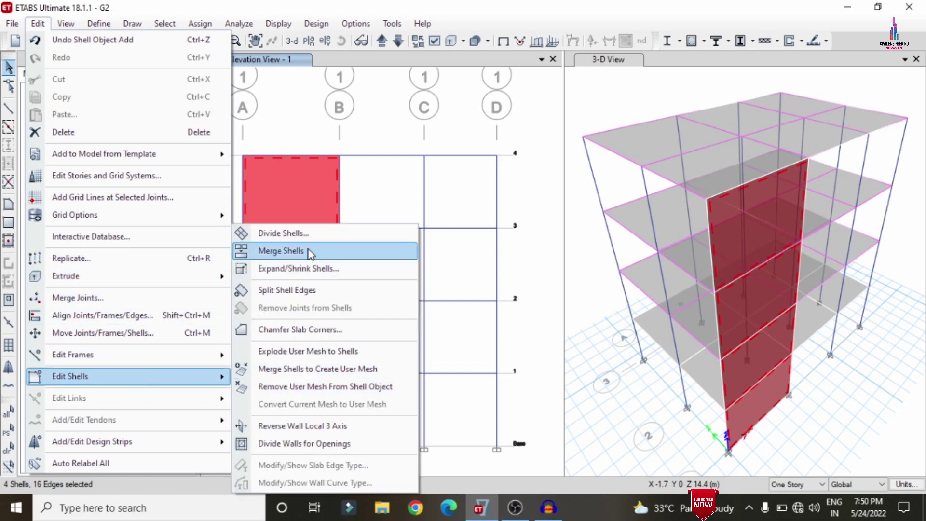
{"action": "left_click", "coordinate": [309, 234]}
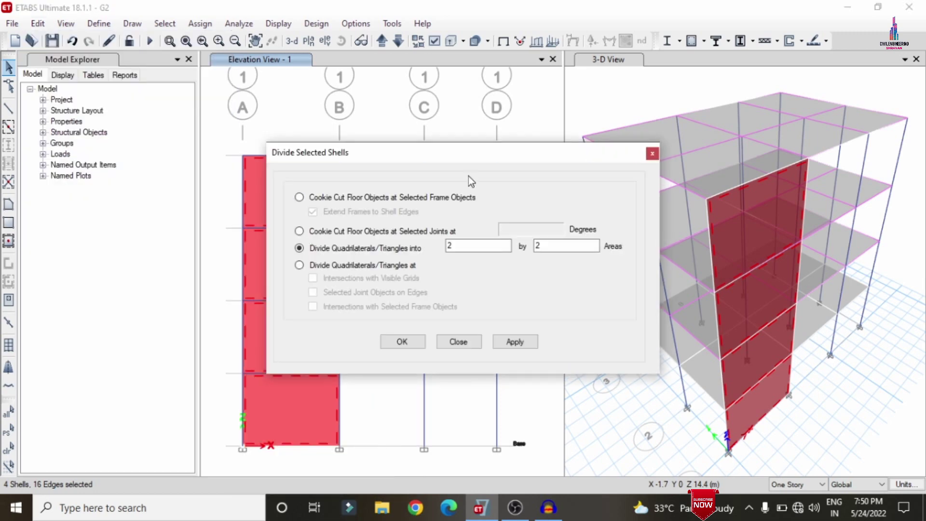
Divide the selected wall shells into 3 by 3 areas
{"action": "left_click_drag", "start_coordinate": [465, 154], "coordinate": [641, 28]}
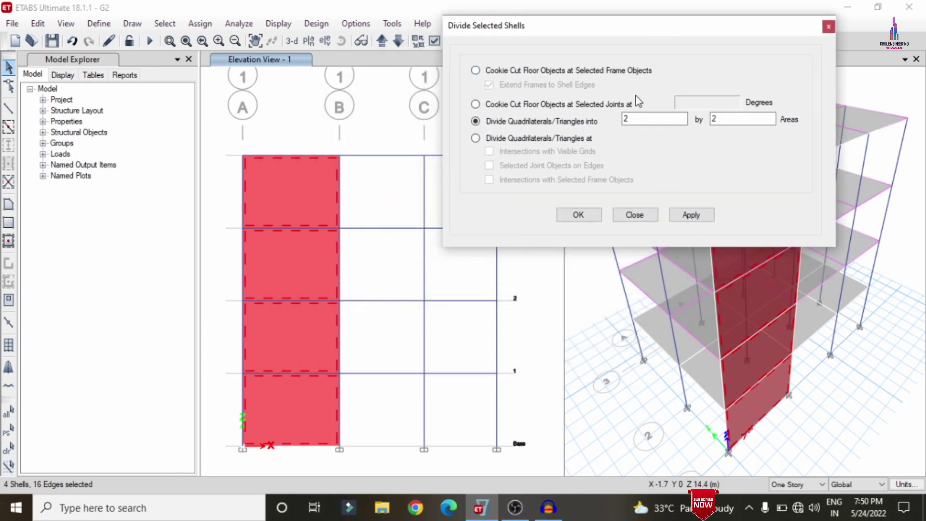
{"action": "double_click", "coordinate": [625, 120]}
{"action": "type", "text": "3"}
{"action": "key", "text": "Tab"}
{"action": "left_click", "coordinate": [417, 37]}
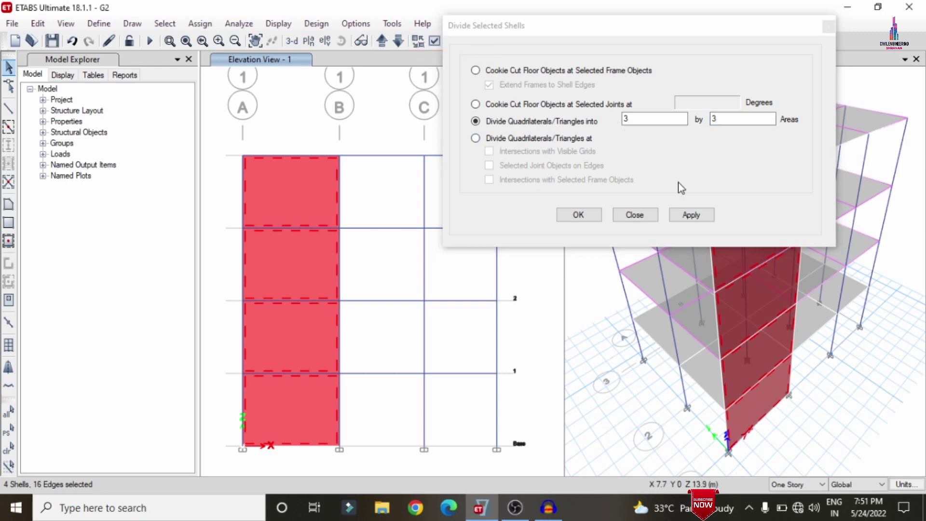
{"action": "left_click", "coordinate": [693, 218]}
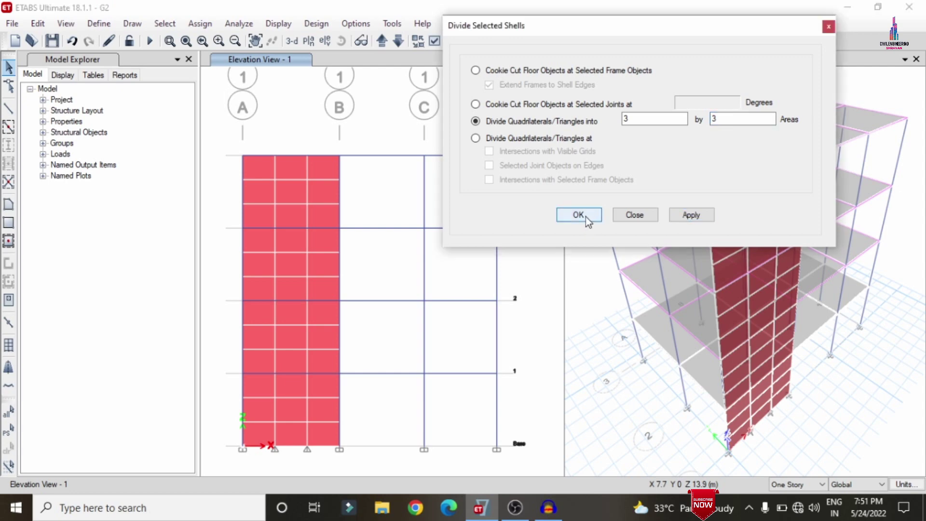
{"action": "left_click", "coordinate": [586, 216]}
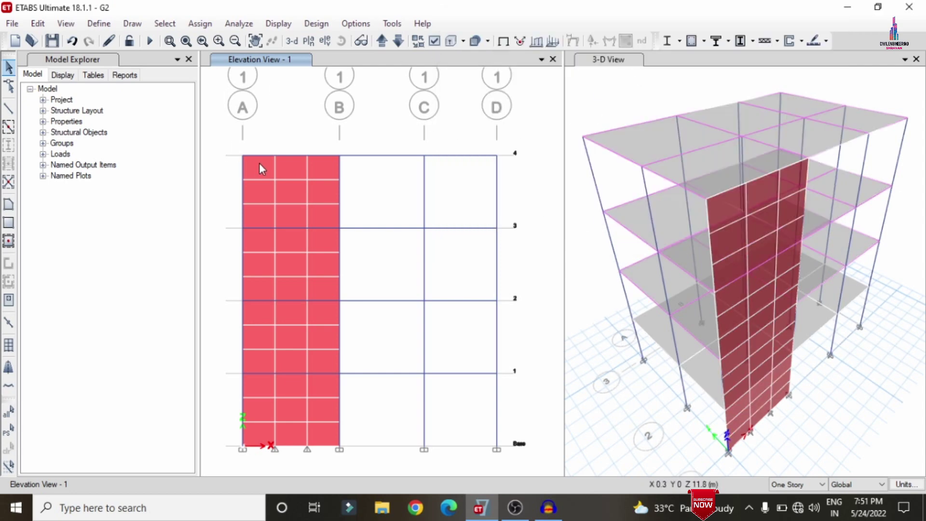
Select the middle-column shells in the upper storeys for removal
{"action": "left_click", "coordinate": [294, 190]}
{"action": "left_click", "coordinate": [292, 214]}
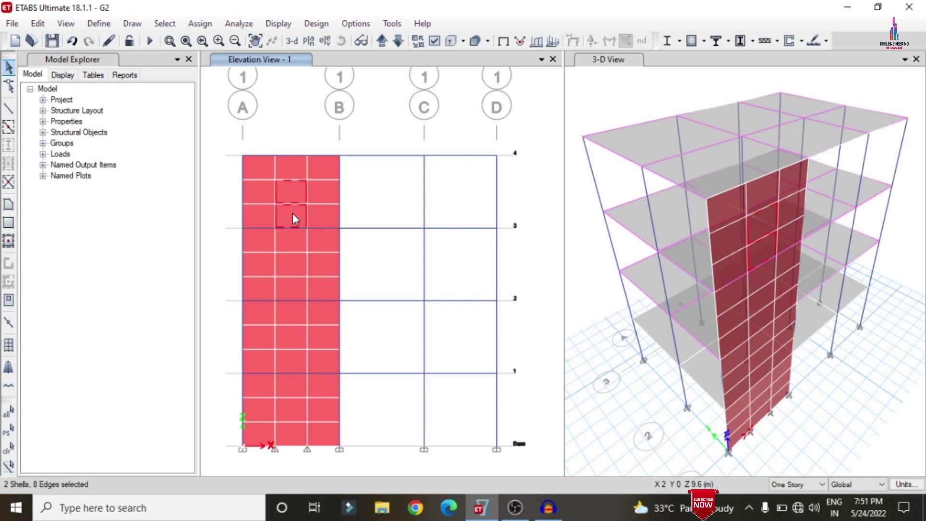
{"action": "left_click", "coordinate": [289, 264]}
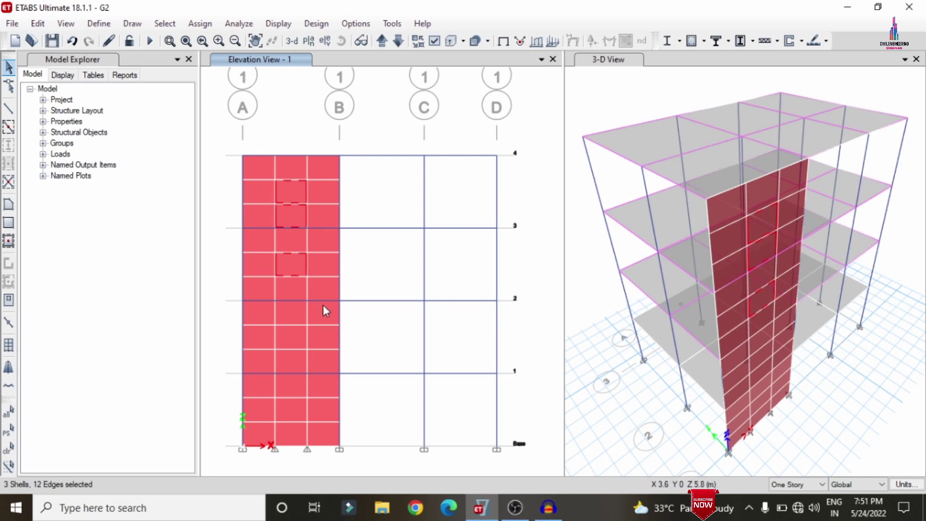
{"action": "left_click", "coordinate": [297, 290]}
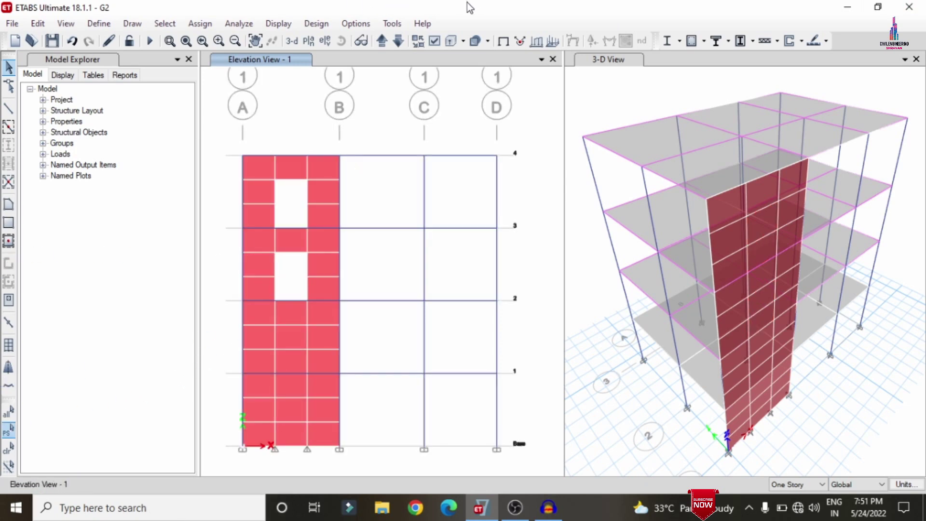
Remove the lower middle-column shells and select the two new base joints
{"action": "left_click", "coordinate": [291, 338]}
{"action": "left_click", "coordinate": [290, 366]}
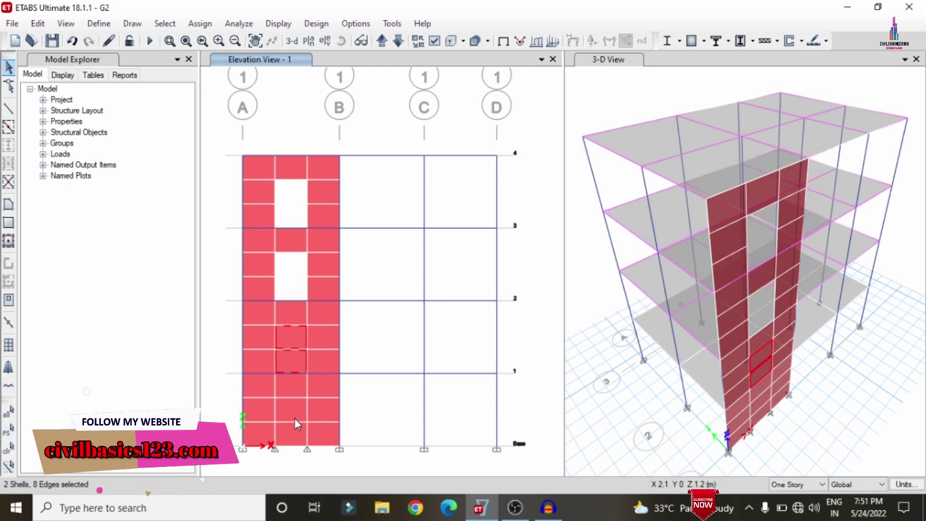
{"action": "left_click", "coordinate": [294, 411]}
{"action": "left_click", "coordinate": [286, 436]}
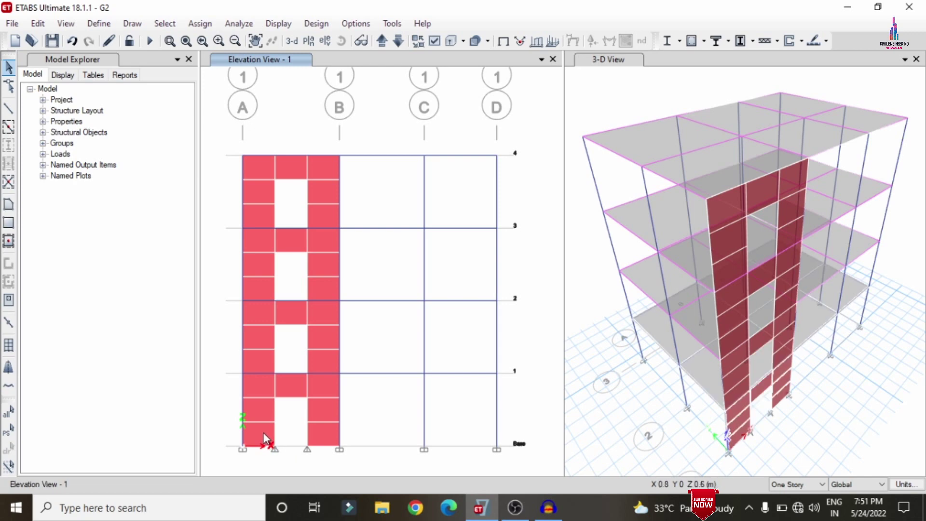
{"action": "left_click_drag", "start_coordinate": [262, 435], "coordinate": [321, 465]}
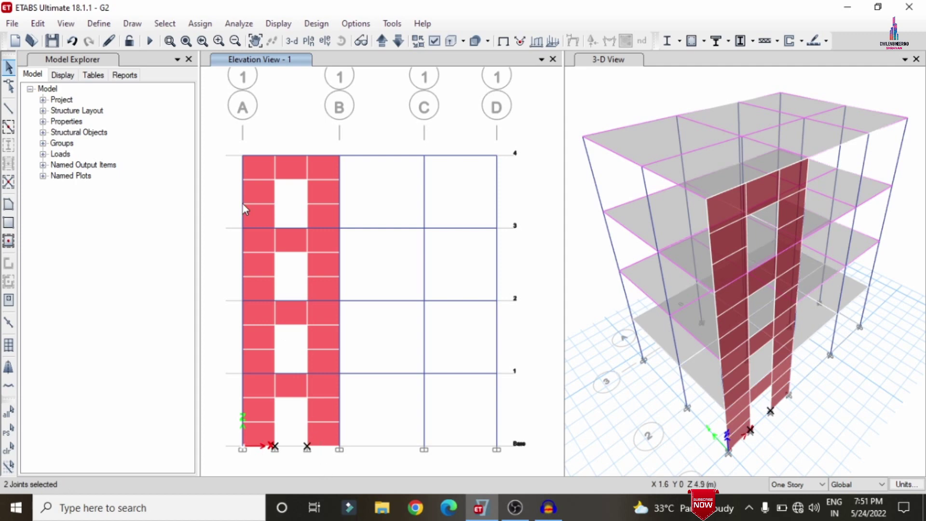
{"action": "left_click", "coordinate": [202, 24]}
Give the two new base joints fully fixed restraints
{"action": "mouse_move", "coordinate": [217, 41]}
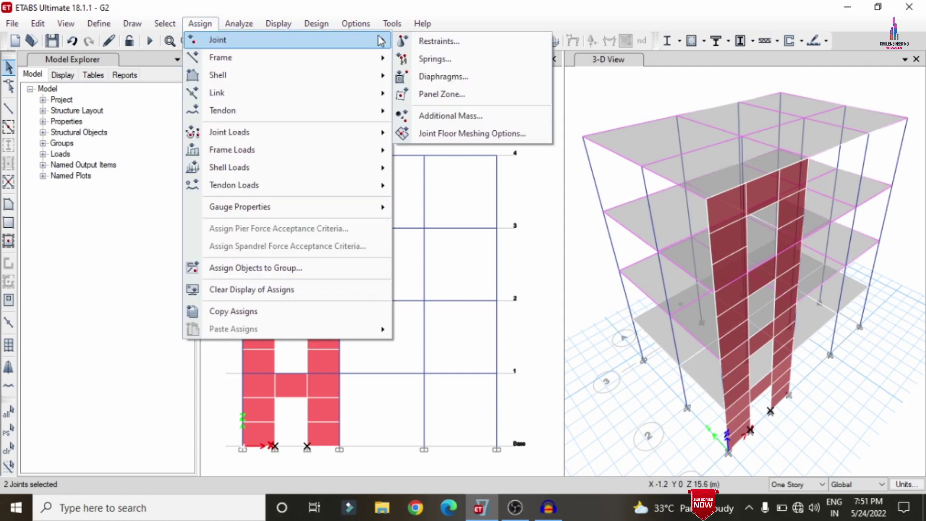
{"action": "left_click", "coordinate": [439, 40]}
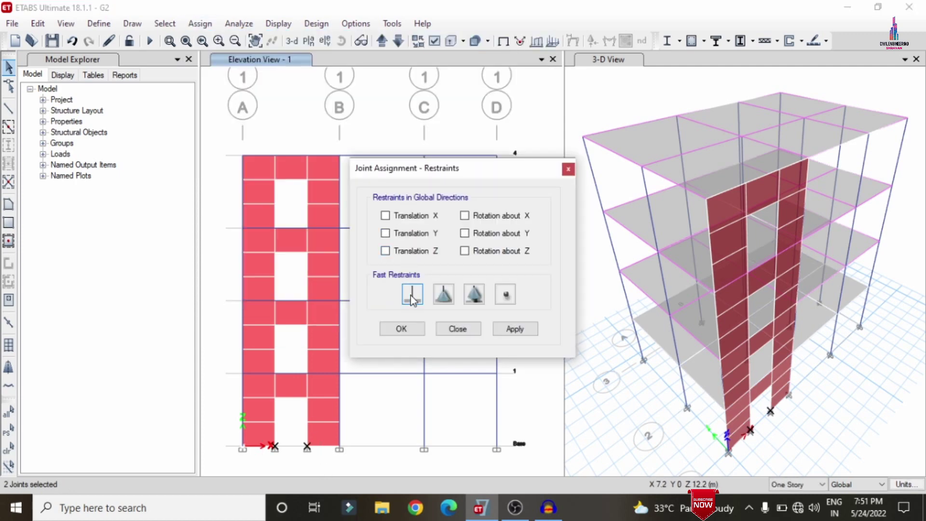
{"action": "left_click", "coordinate": [411, 294]}
{"action": "left_click", "coordinate": [526, 332]}
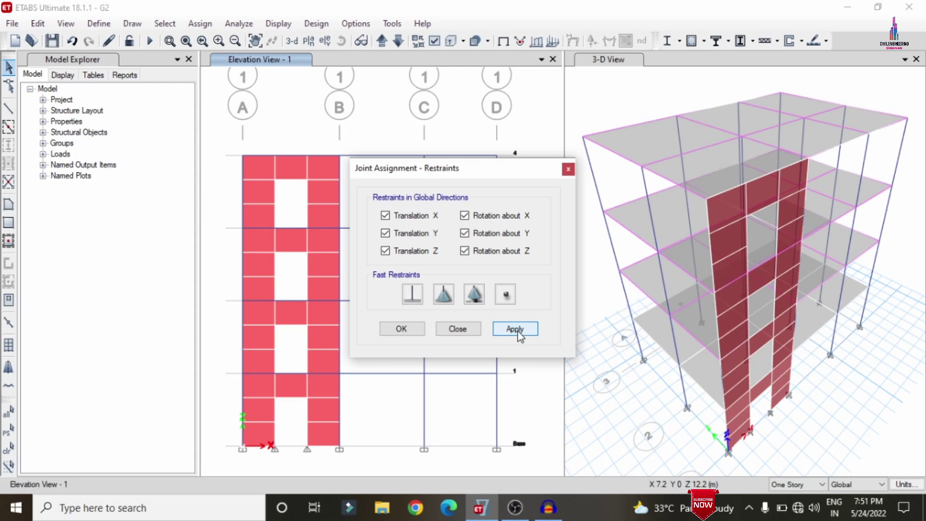
{"action": "left_click", "coordinate": [404, 329]}
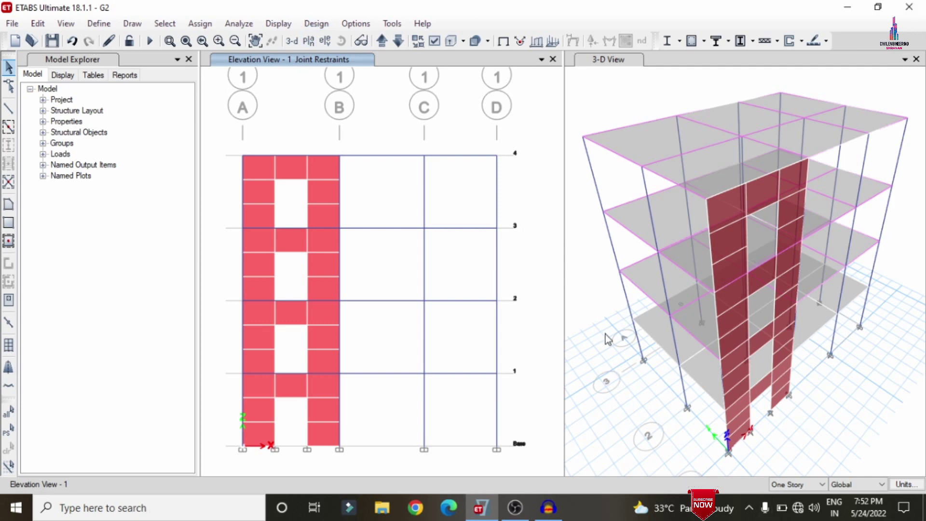
Add pier label P6 in the Pier Labels definitions
{"action": "left_click", "coordinate": [107, 25]}
{"action": "left_click", "coordinate": [107, 25]}
{"action": "left_click", "coordinate": [99, 24]}
{"action": "left_click", "coordinate": [94, 23]}
{"action": "left_click", "coordinate": [103, 24]}
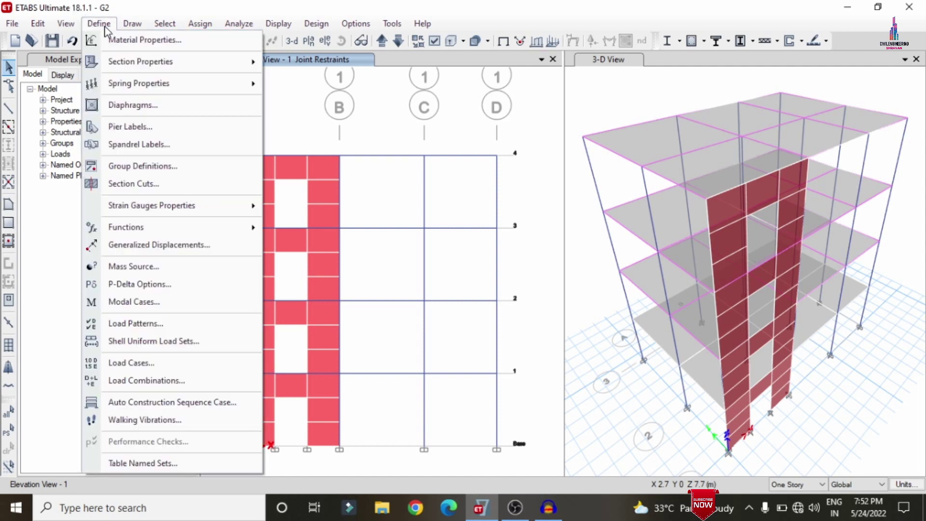
{"action": "left_click", "coordinate": [135, 128]}
{"action": "left_click_drag", "start_coordinate": [431, 147], "coordinate": [582, 33]}
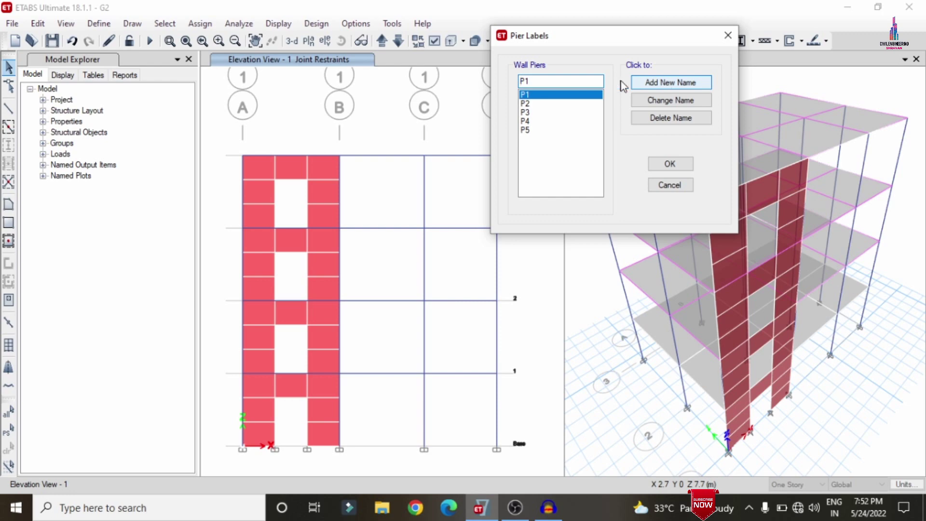
{"action": "left_click", "coordinate": [526, 80]}
{"action": "key", "text": "BackSpace"}
{"action": "type", "text": "6"}
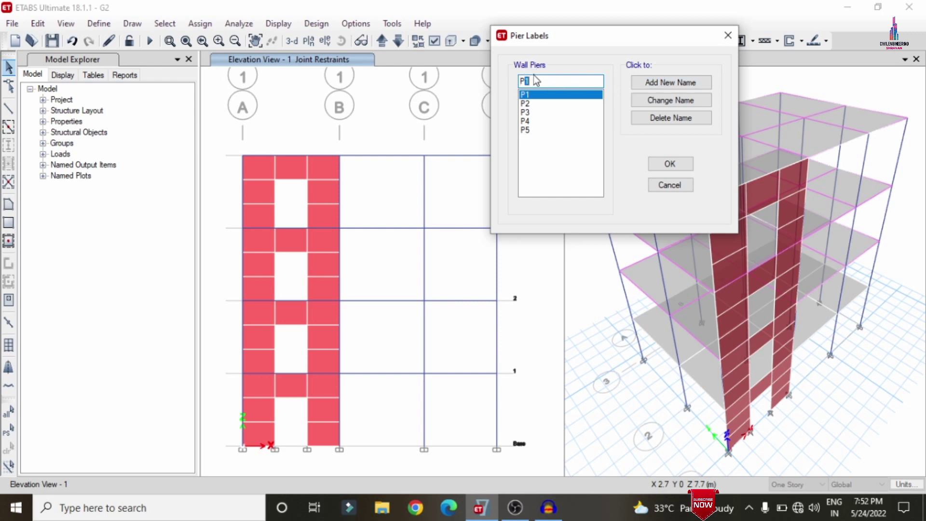
{"action": "left_click", "coordinate": [666, 83]}
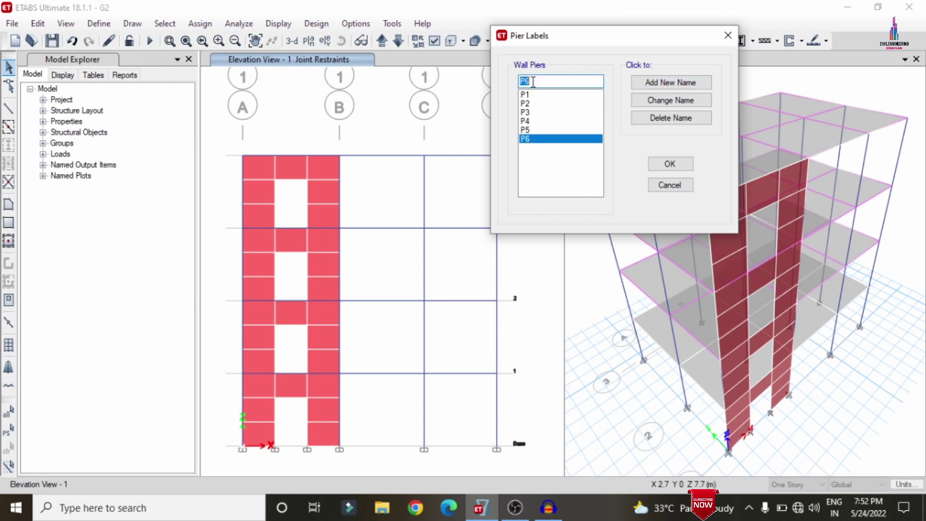
Add pier labels P7 and P8, then select the grid A base wall shell
{"action": "left_click", "coordinate": [526, 81]}
{"action": "key", "text": "BackSpace"}
{"action": "type", "text": "7"}
{"action": "left_click", "coordinate": [665, 83]}
{"action": "left_click_drag", "start_coordinate": [524, 82], "coordinate": [538, 83]}
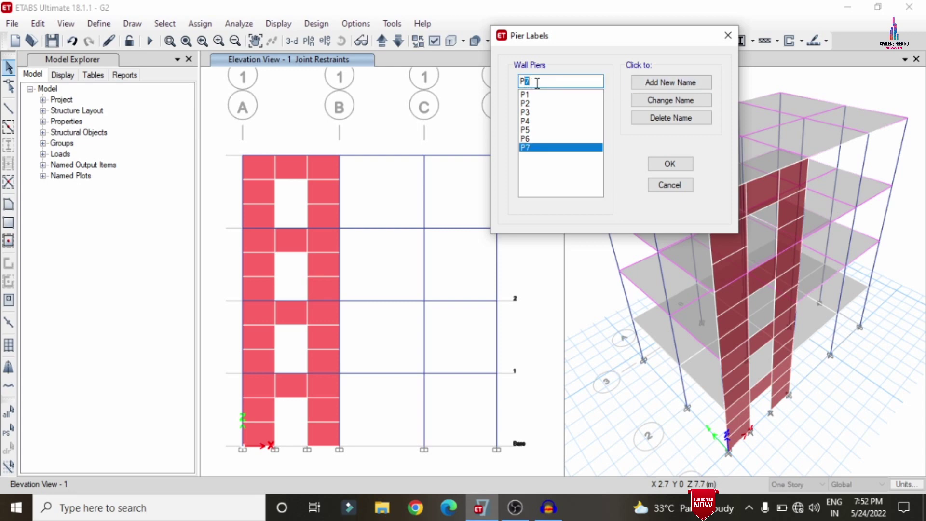
{"action": "type", "text": "8"}
{"action": "left_click", "coordinate": [659, 85]}
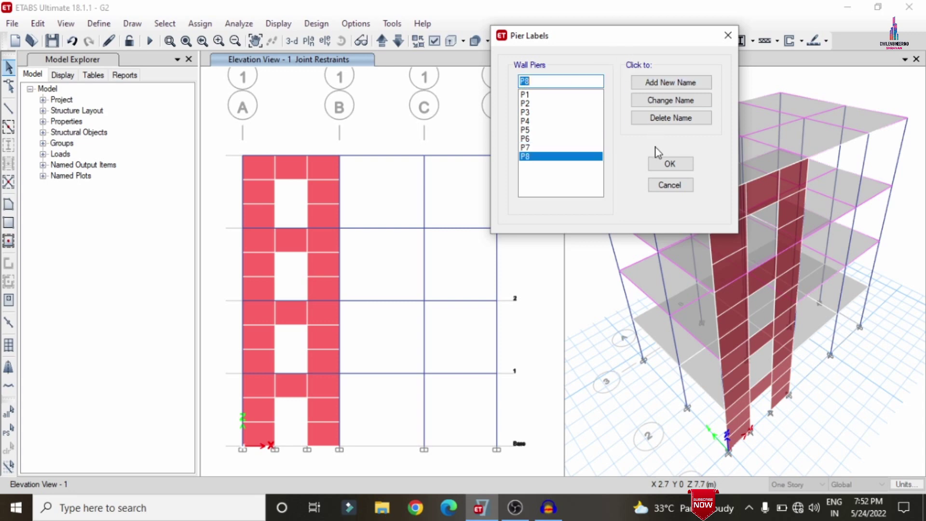
{"action": "key", "text": "Return"}
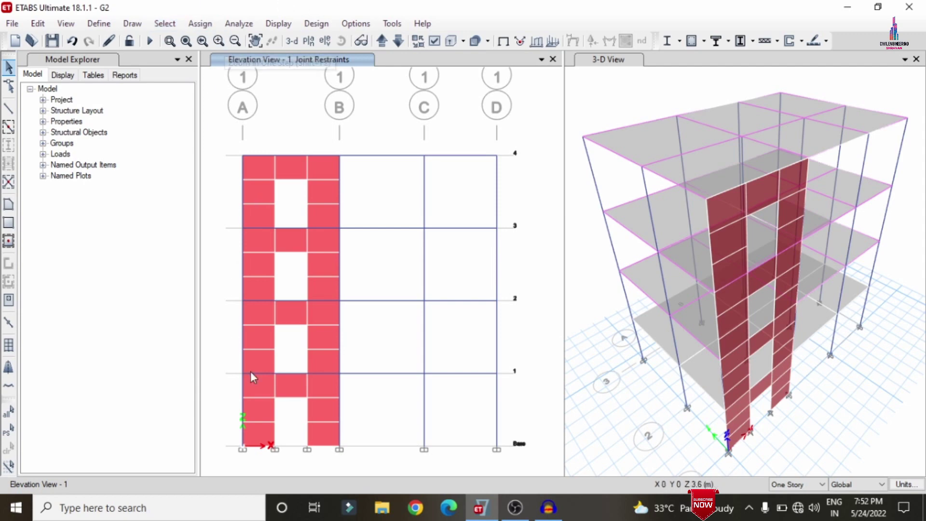
{"action": "left_click", "coordinate": [256, 385]}
Assign pier label P1 to the three bottom-storey left-wall shells
{"action": "left_click", "coordinate": [258, 411]}
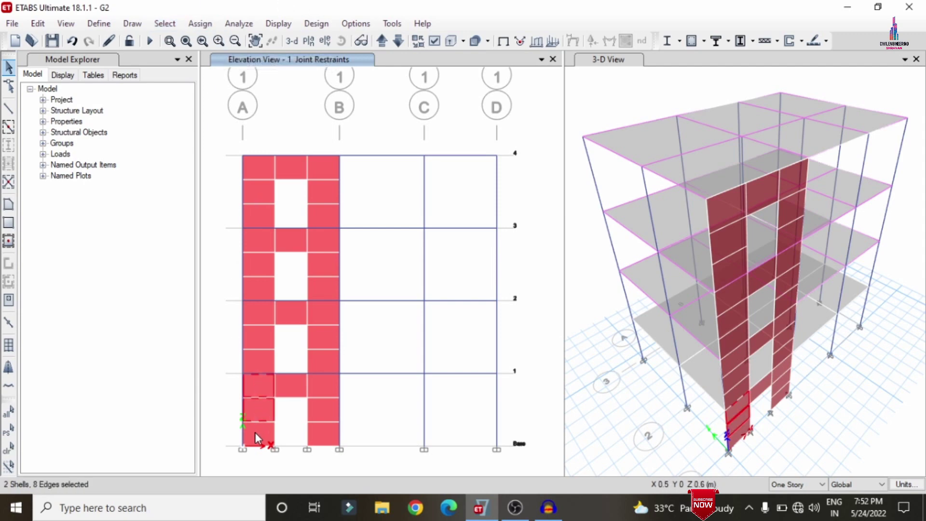
{"action": "left_click", "coordinate": [256, 431]}
{"action": "left_click", "coordinate": [198, 23]}
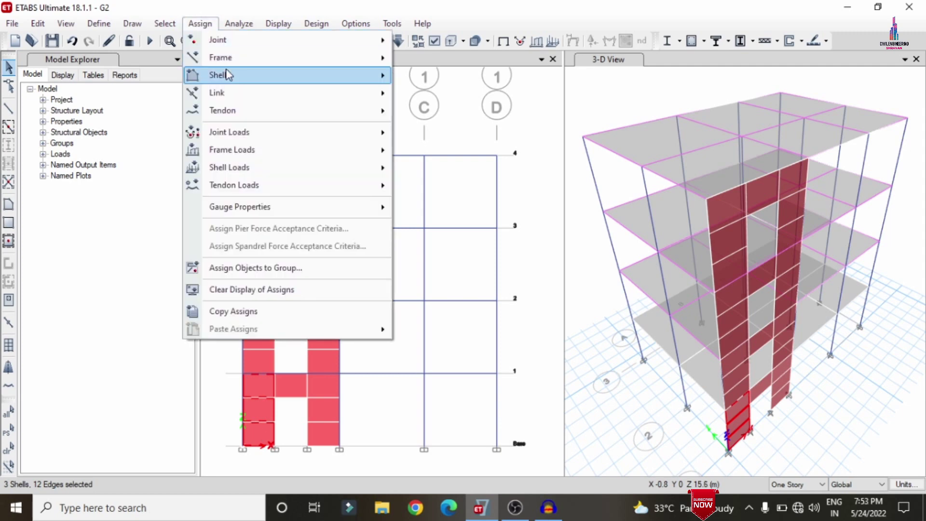
{"action": "mouse_move", "coordinate": [228, 75]}
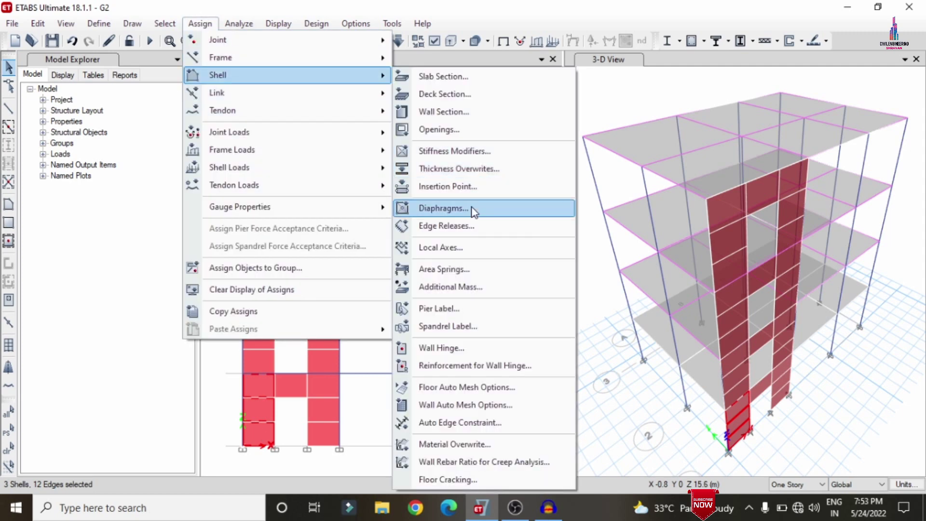
{"action": "left_click", "coordinate": [449, 310]}
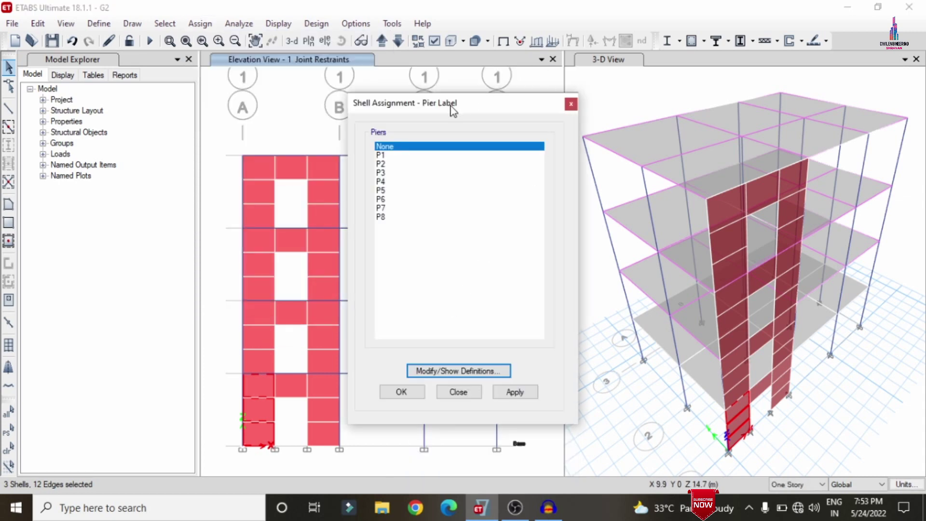
{"action": "left_click_drag", "start_coordinate": [453, 107], "coordinate": [633, 15]}
{"action": "left_click", "coordinate": [560, 68]}
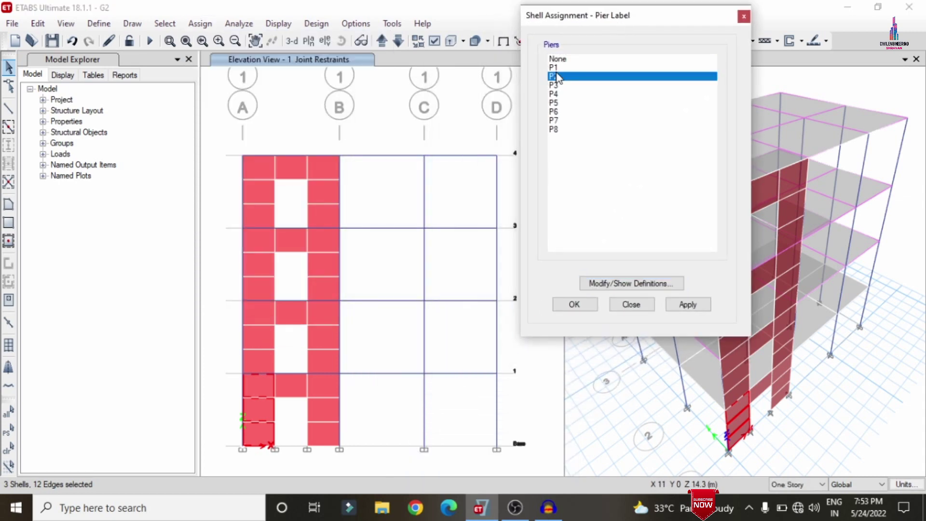
{"action": "left_click", "coordinate": [688, 308]}
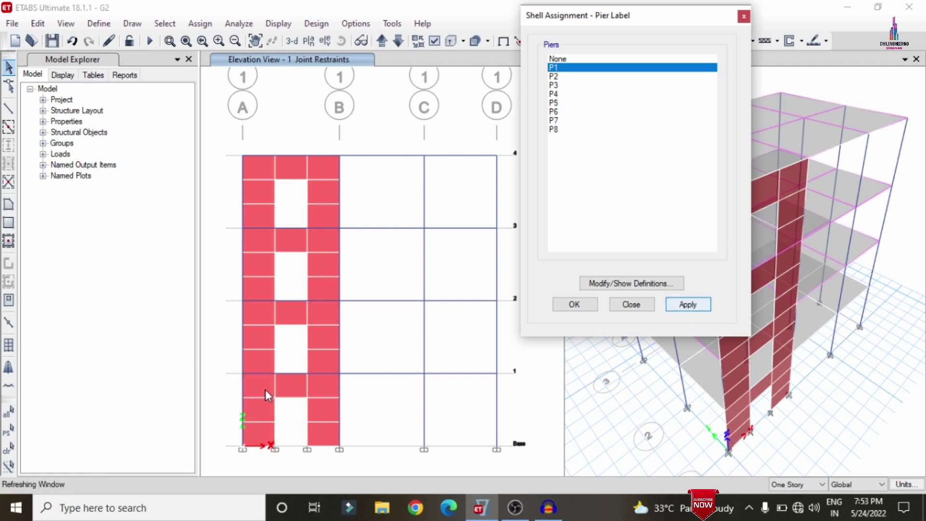
Assign pier label P2 to the three bottom-storey right-wall shells
{"action": "left_click", "coordinate": [323, 387]}
{"action": "left_click", "coordinate": [322, 411]}
{"action": "left_click", "coordinate": [325, 437]}
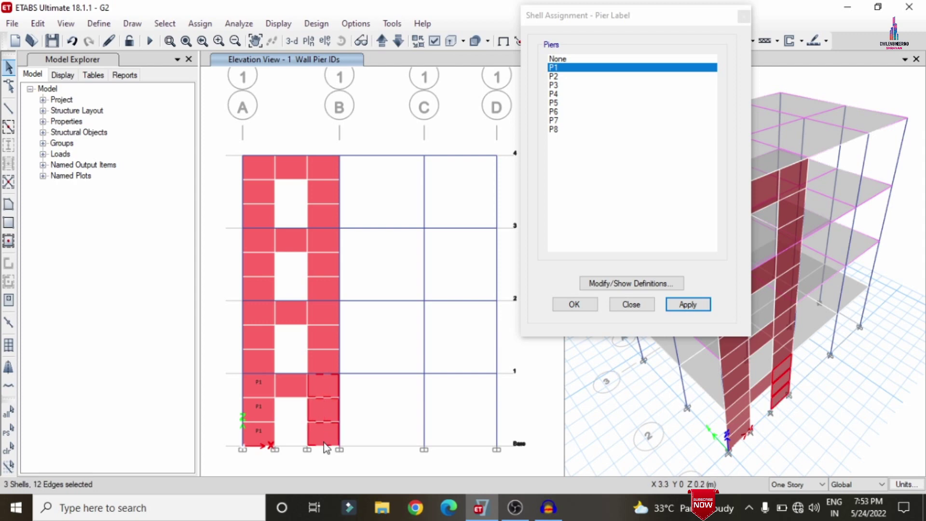
{"action": "left_click", "coordinate": [555, 76]}
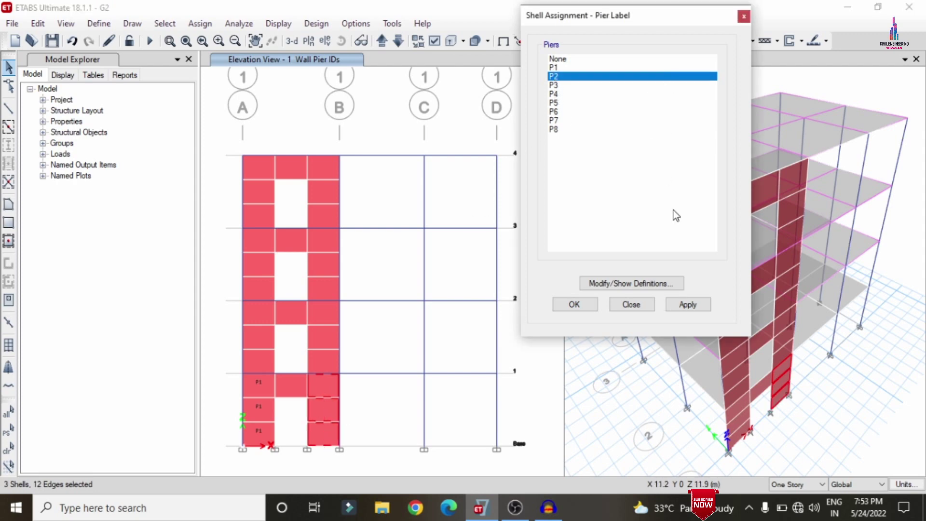
{"action": "left_click", "coordinate": [703, 307]}
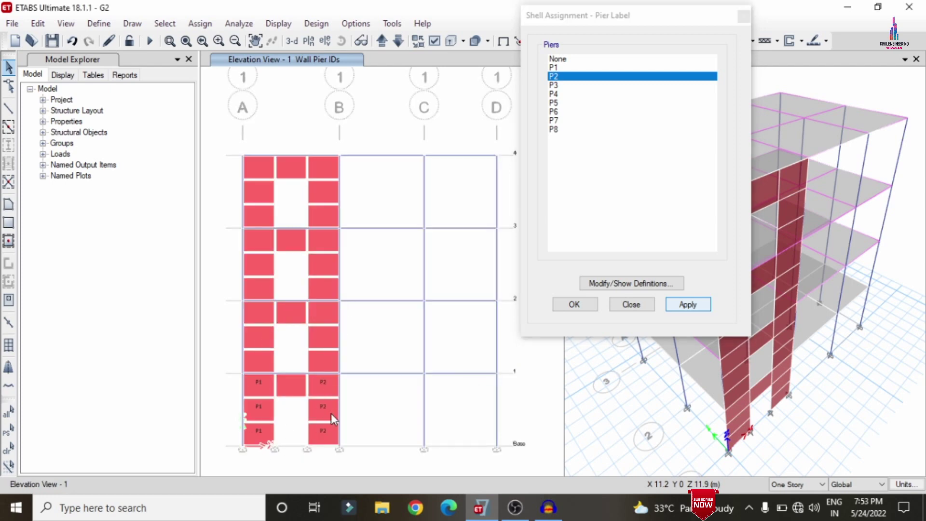
Assign pier label P3 to the second-storey left-wall shells
{"action": "left_click", "coordinate": [565, 86]}
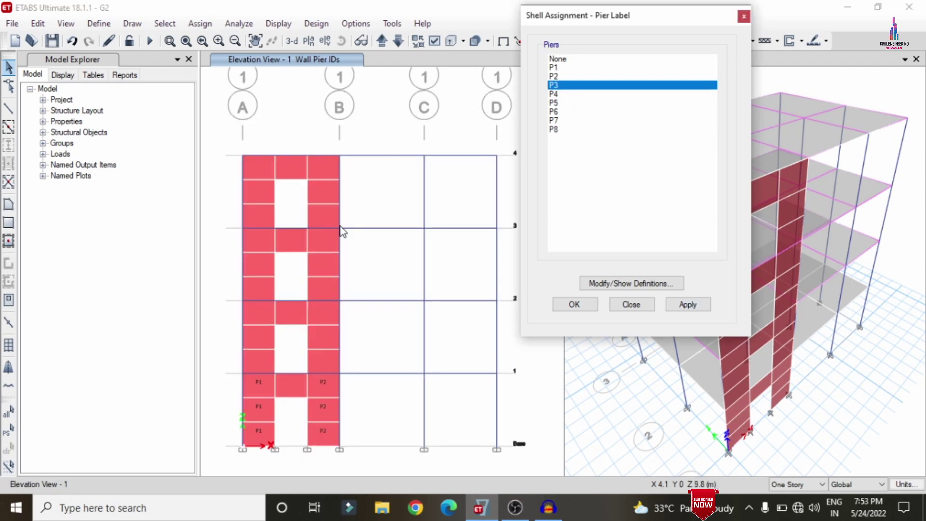
{"action": "left_click", "coordinate": [265, 308]}
{"action": "left_click", "coordinate": [259, 337]}
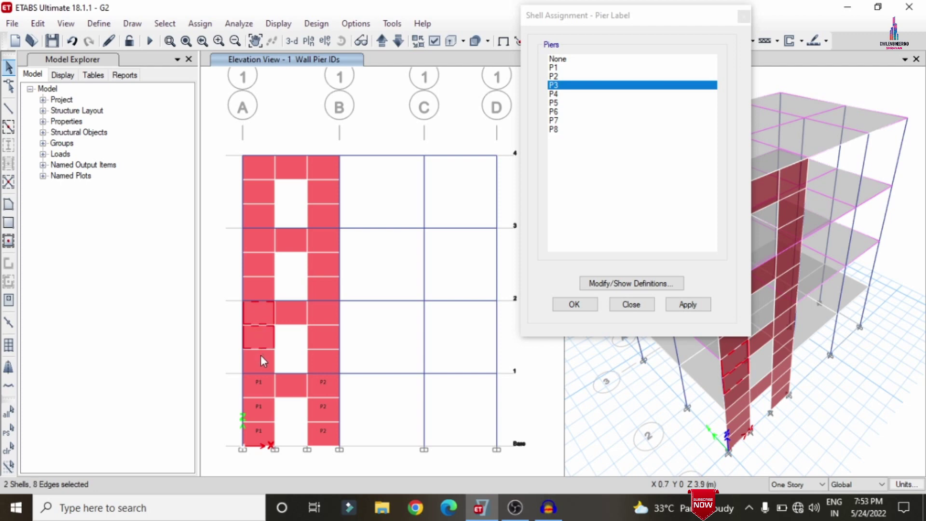
{"action": "left_click", "coordinate": [259, 360]}
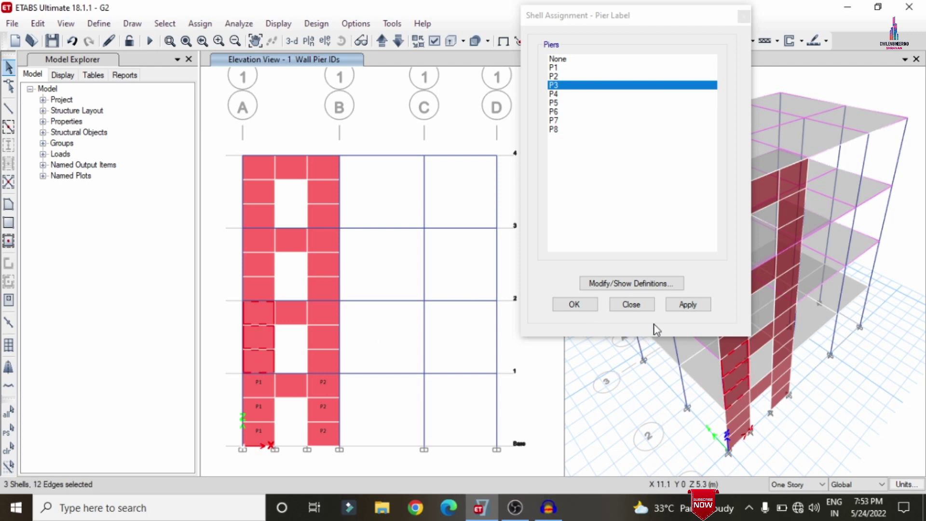
{"action": "left_click", "coordinate": [688, 305]}
Assign pier labels P4 through P8 to the upper wall shells and close
{"action": "left_click", "coordinate": [554, 94]}
{"action": "left_click", "coordinate": [555, 103]}
{"action": "left_click", "coordinate": [555, 111]}
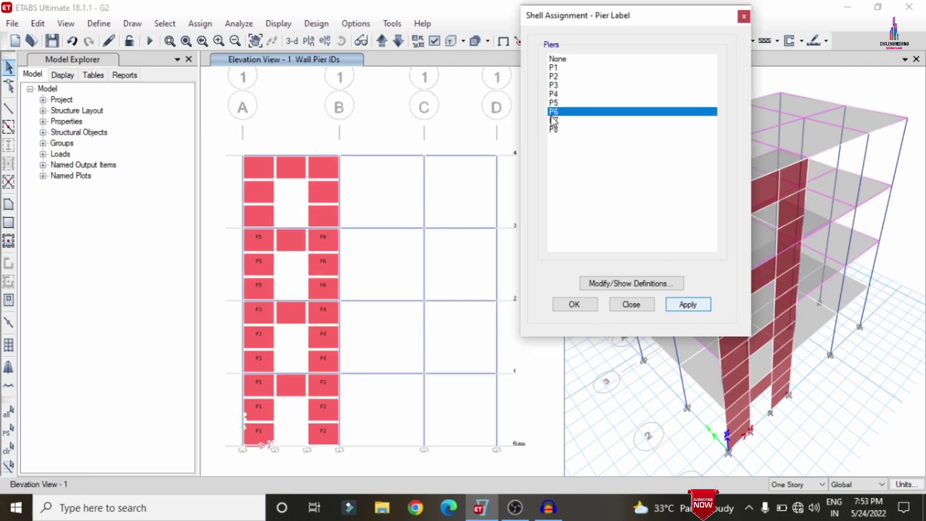
{"action": "left_click", "coordinate": [688, 305]}
{"action": "left_click", "coordinate": [555, 120]}
{"action": "left_click", "coordinate": [555, 129]}
{"action": "left_click", "coordinate": [688, 304]}
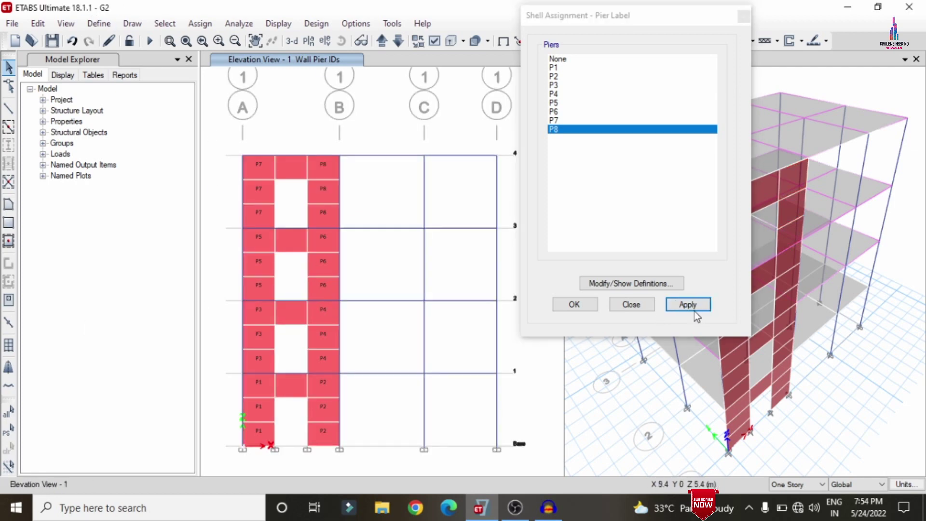
{"action": "left_click", "coordinate": [574, 305]}
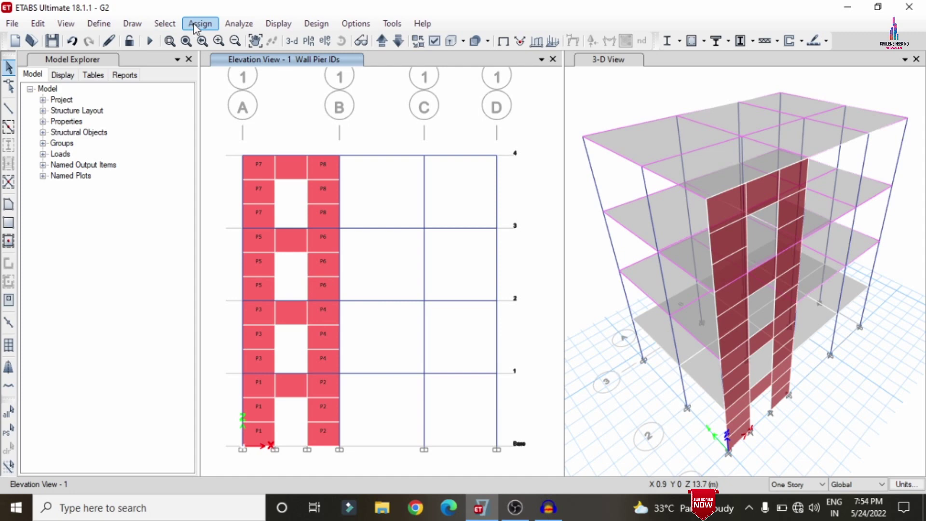
{"action": "left_click", "coordinate": [99, 23]}
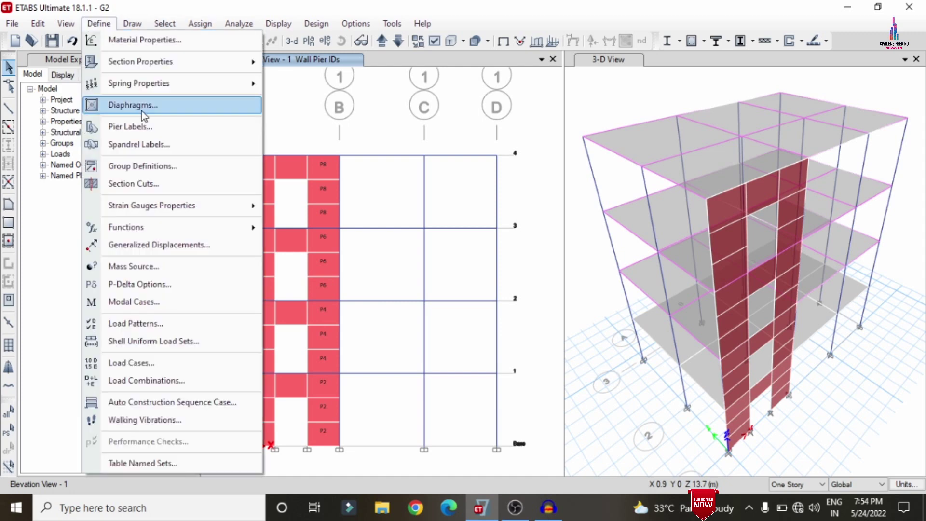
{"action": "left_click", "coordinate": [158, 147]}
{"action": "left_click_drag", "start_coordinate": [451, 153], "coordinate": [553, 75]}
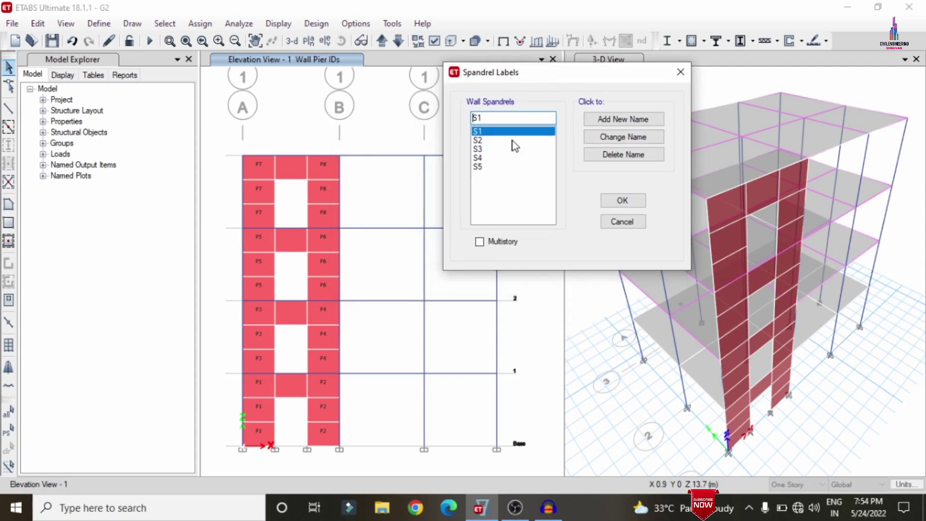
{"action": "left_click", "coordinate": [491, 168]}
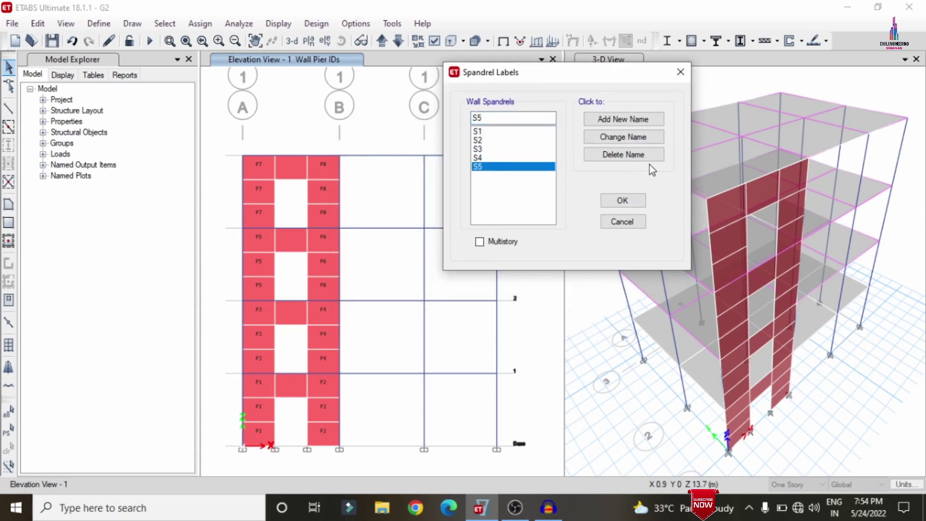
{"action": "left_click", "coordinate": [635, 159]}
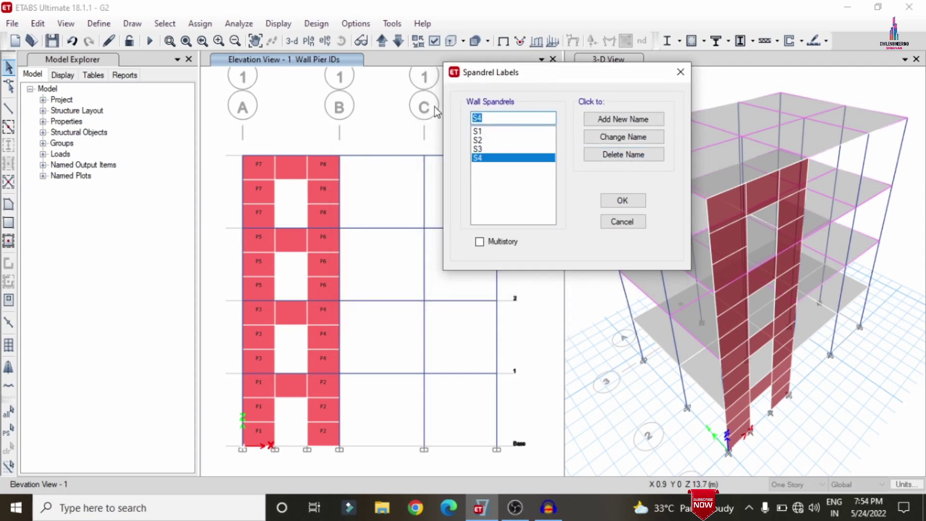
{"action": "left_click", "coordinate": [481, 132]}
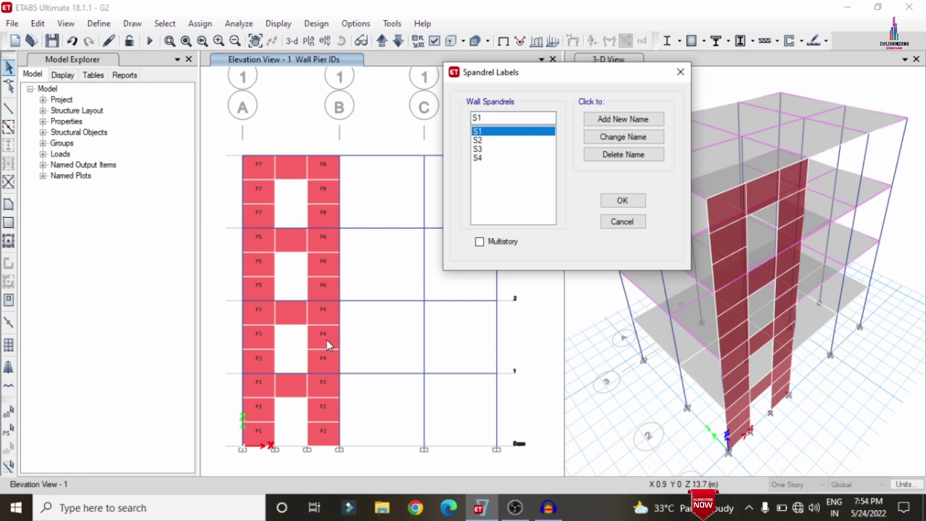
{"action": "left_click", "coordinate": [288, 392]}
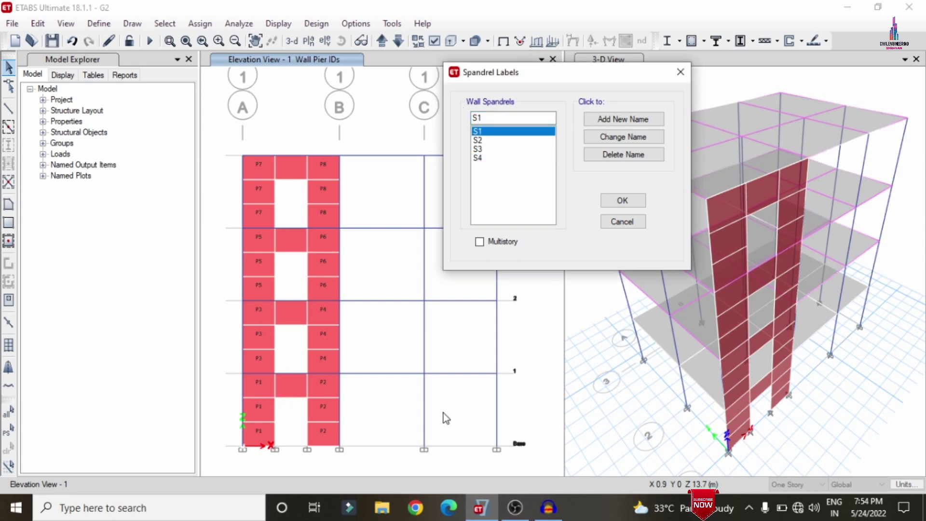
Label the first-storey connecting shell between piers P1 and P2 as spandrel S1
{"action": "left_click", "coordinate": [289, 388]}
{"action": "left_click", "coordinate": [191, 23]}
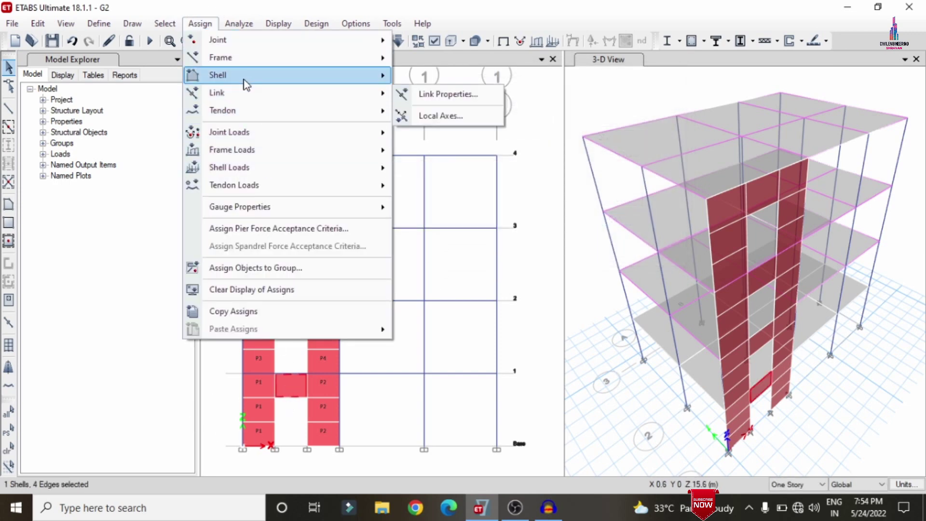
{"action": "mouse_move", "coordinate": [227, 77]}
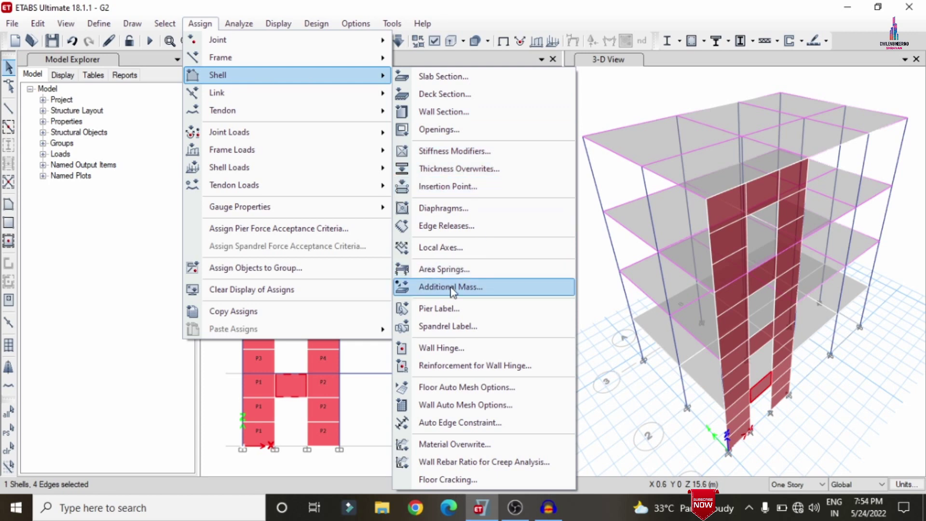
{"action": "left_click", "coordinate": [461, 327]}
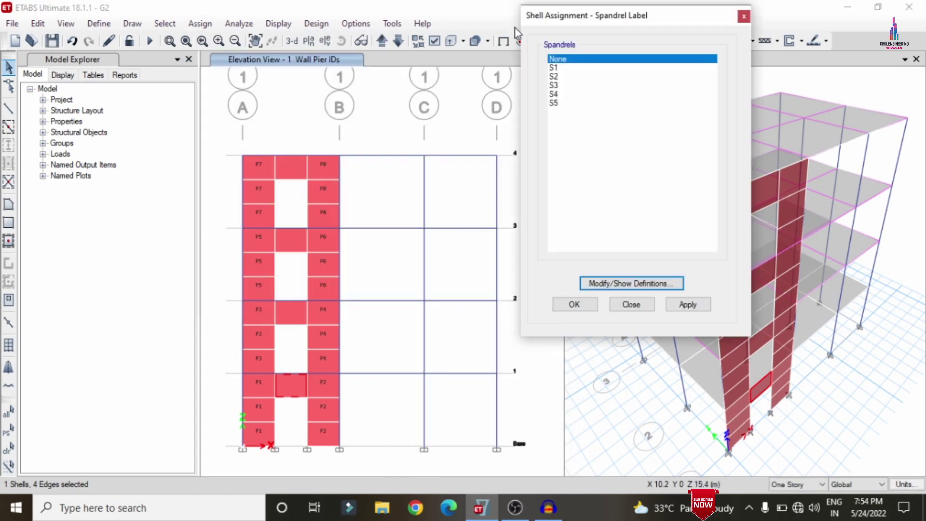
{"action": "left_click", "coordinate": [563, 69]}
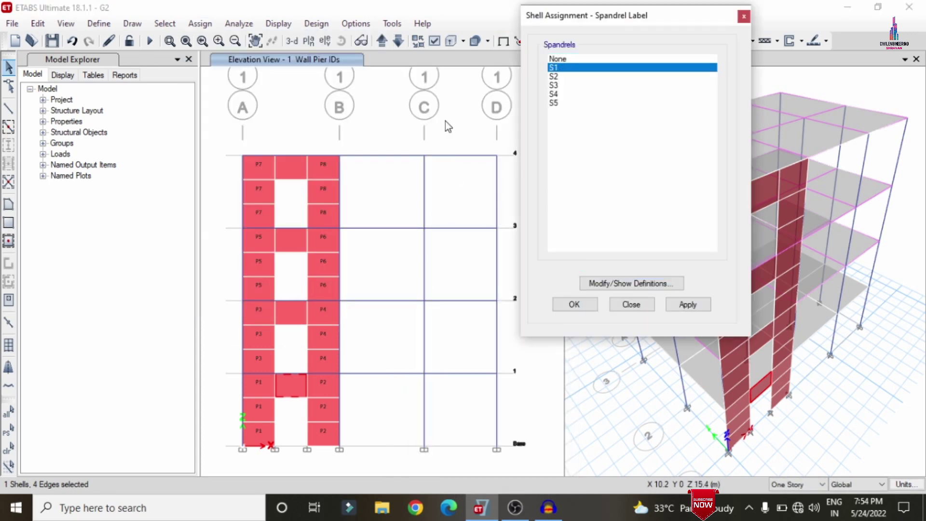
{"action": "left_click", "coordinate": [684, 304]}
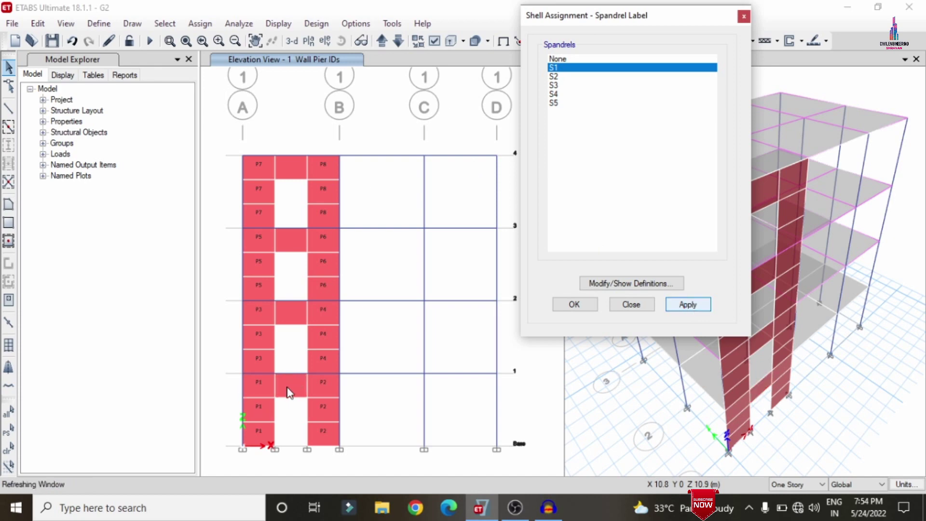
Label the second, third and top connecting shells as spandrels S2, S3 and S4
{"action": "left_click", "coordinate": [293, 316]}
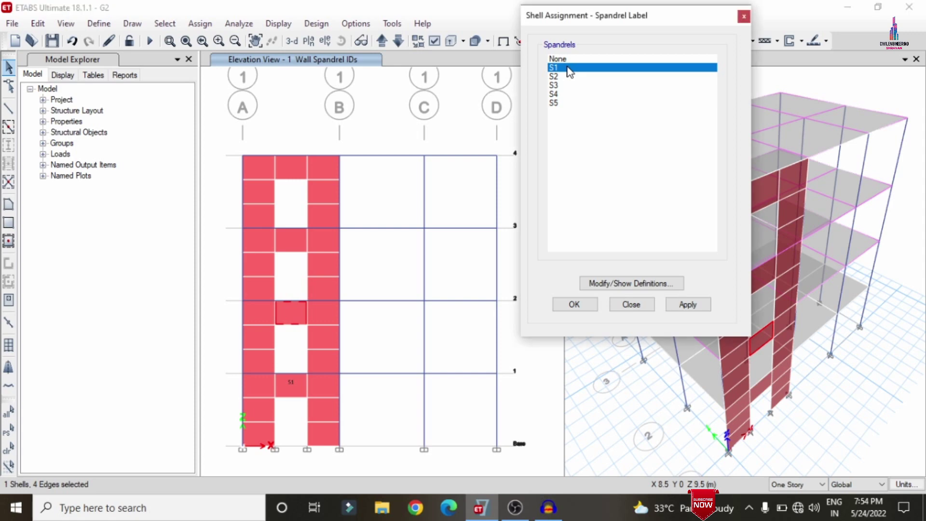
{"action": "left_click", "coordinate": [555, 76]}
{"action": "left_click", "coordinate": [687, 304]}
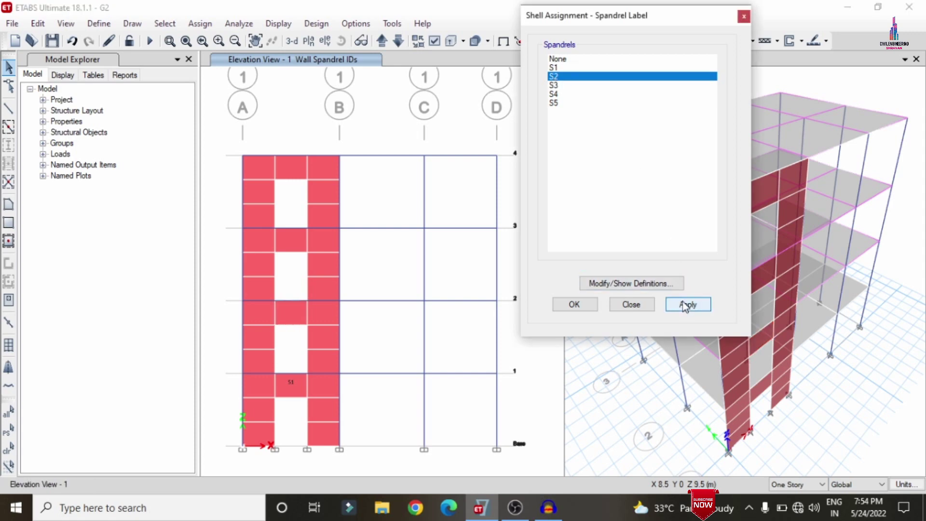
{"action": "left_click", "coordinate": [554, 85]}
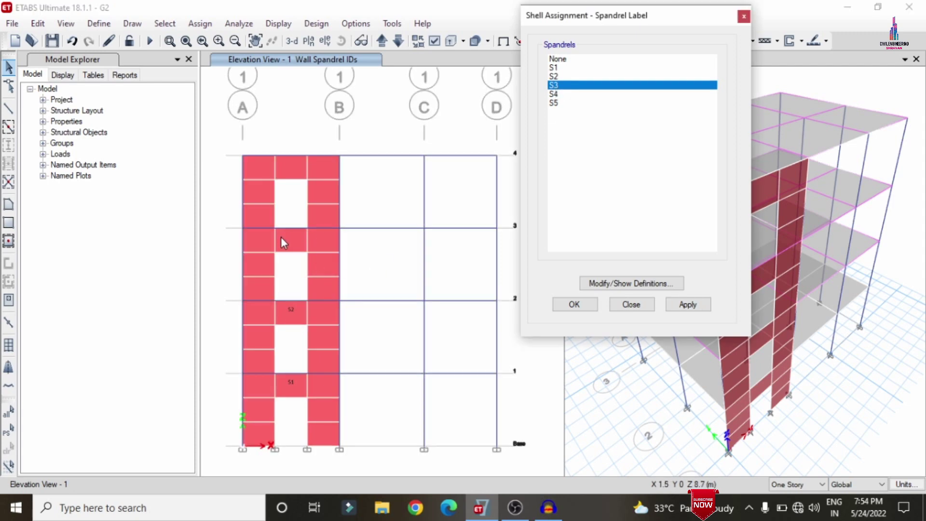
{"action": "left_click", "coordinate": [291, 248]}
{"action": "left_click", "coordinate": [690, 305]}
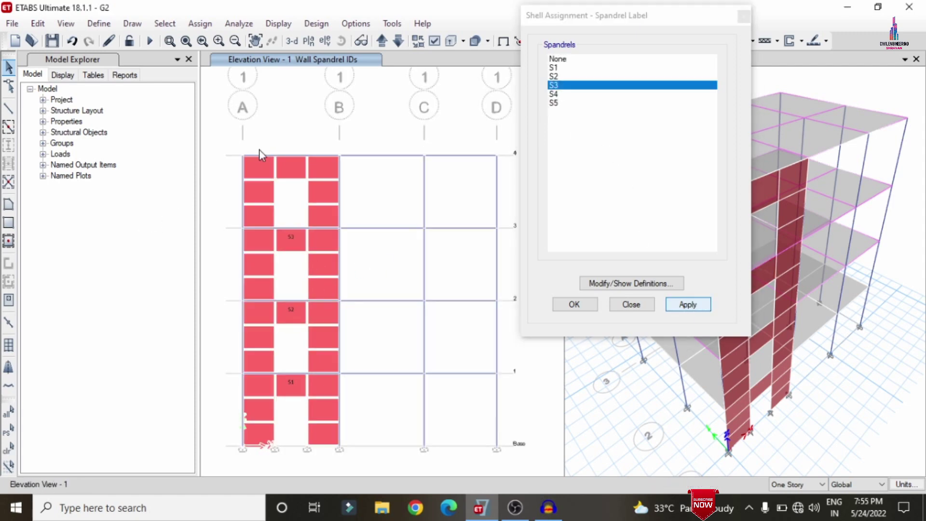
{"action": "left_click", "coordinate": [292, 173]}
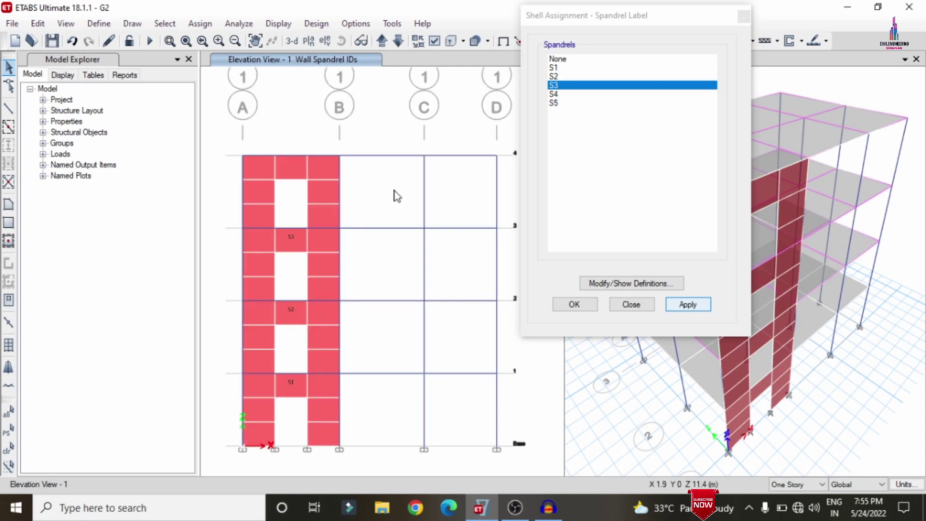
{"action": "left_click", "coordinate": [556, 94]}
{"action": "left_click", "coordinate": [691, 305]}
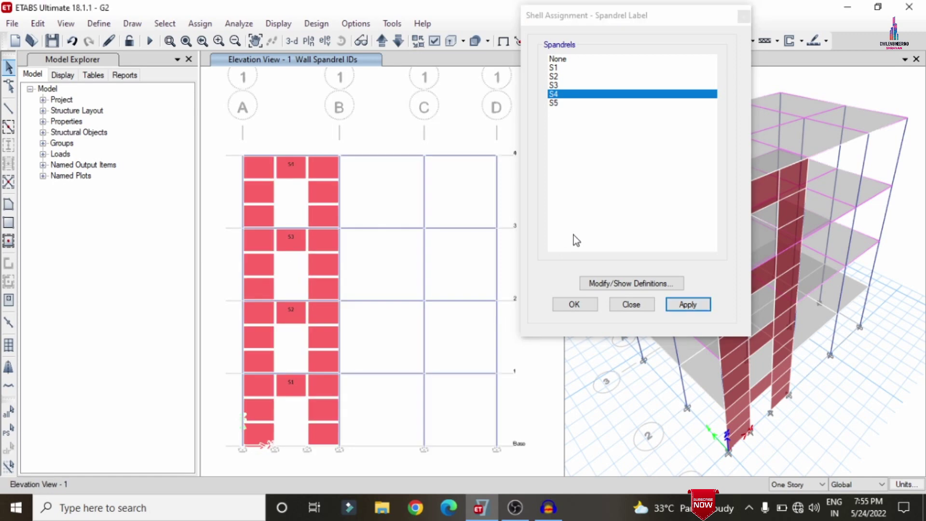
{"action": "left_click", "coordinate": [575, 305]}
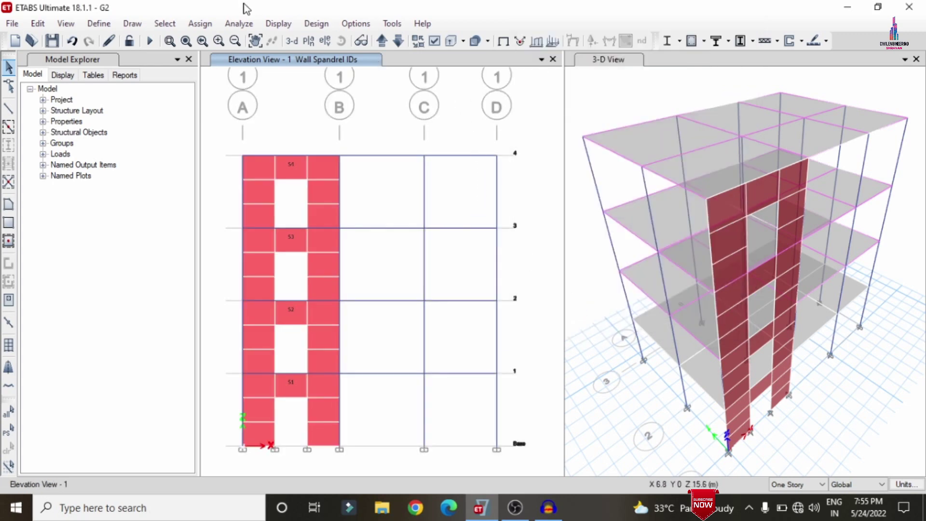
Run the analysis to show the Dead-load deformed shape, −4.499 to 4.545 mm
{"action": "left_click", "coordinate": [155, 45]}
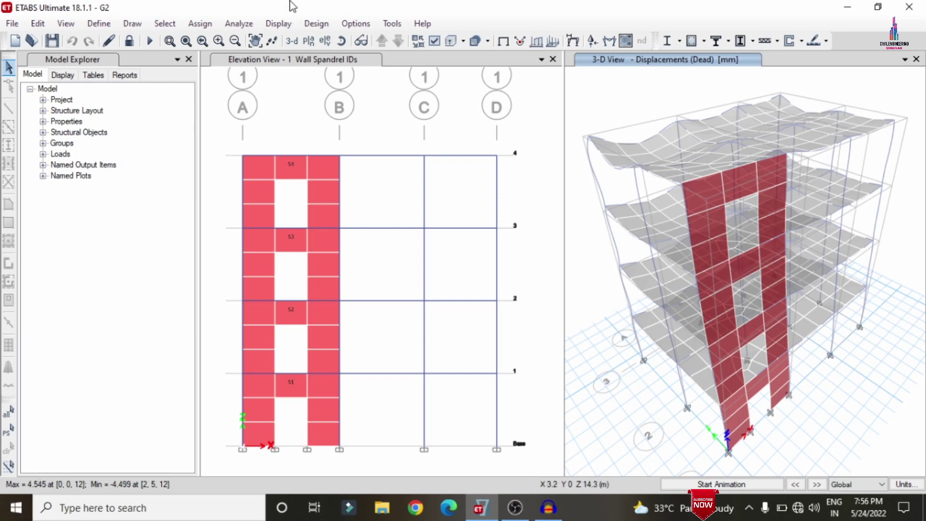
{"action": "left_click", "coordinate": [312, 19]}
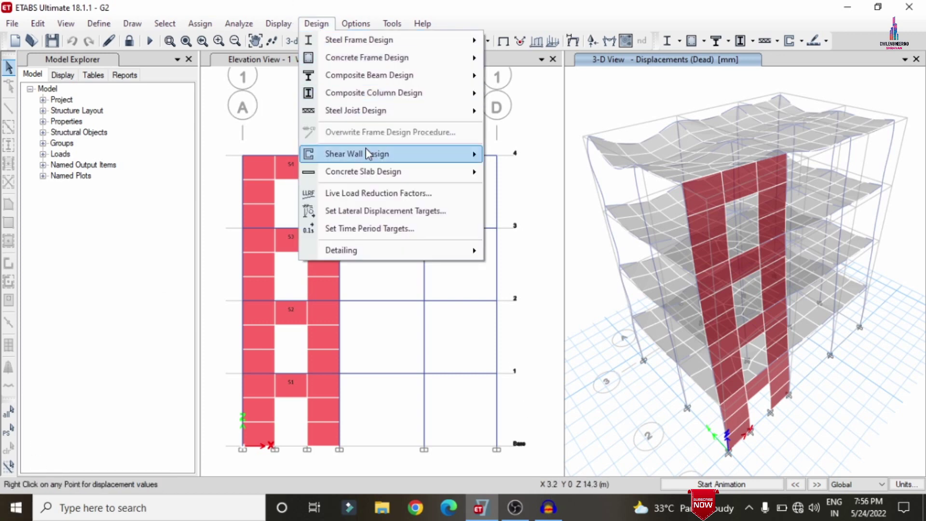
{"action": "mouse_move", "coordinate": [366, 153]}
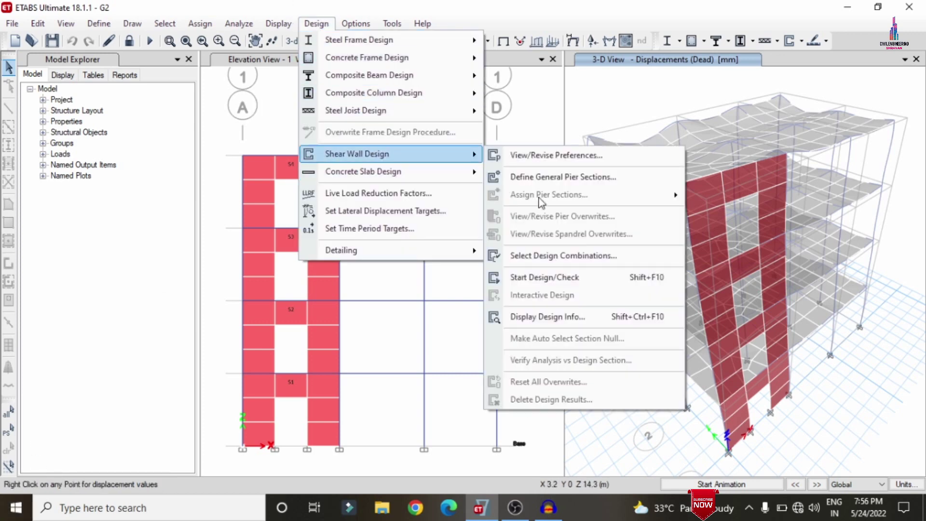
{"action": "left_click", "coordinate": [271, 120]}
{"action": "left_click", "coordinate": [261, 432]}
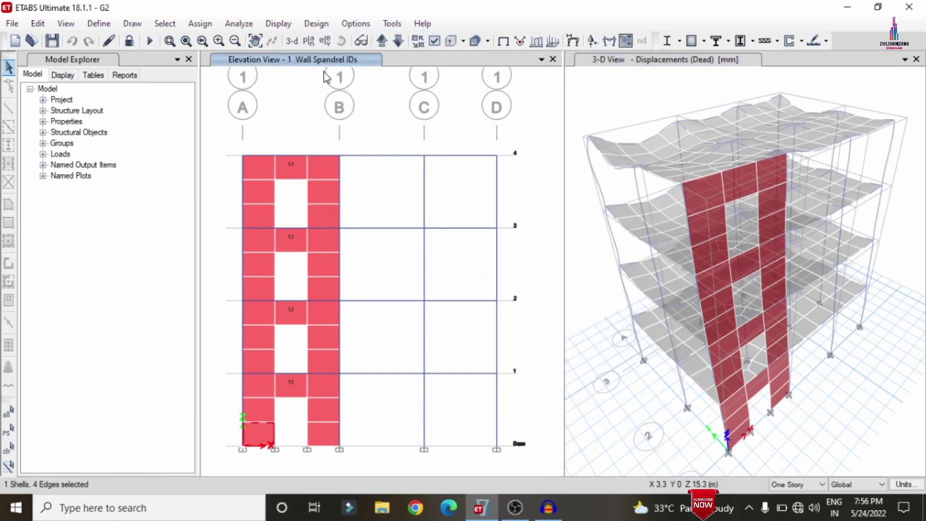
{"action": "left_click", "coordinate": [316, 23]}
{"action": "mouse_move", "coordinate": [381, 154]}
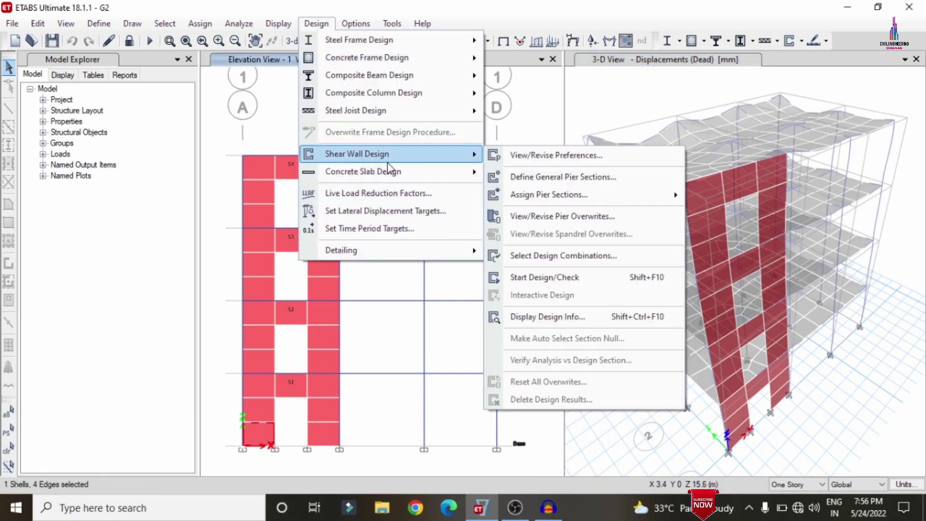
{"action": "mouse_move", "coordinate": [532, 194]}
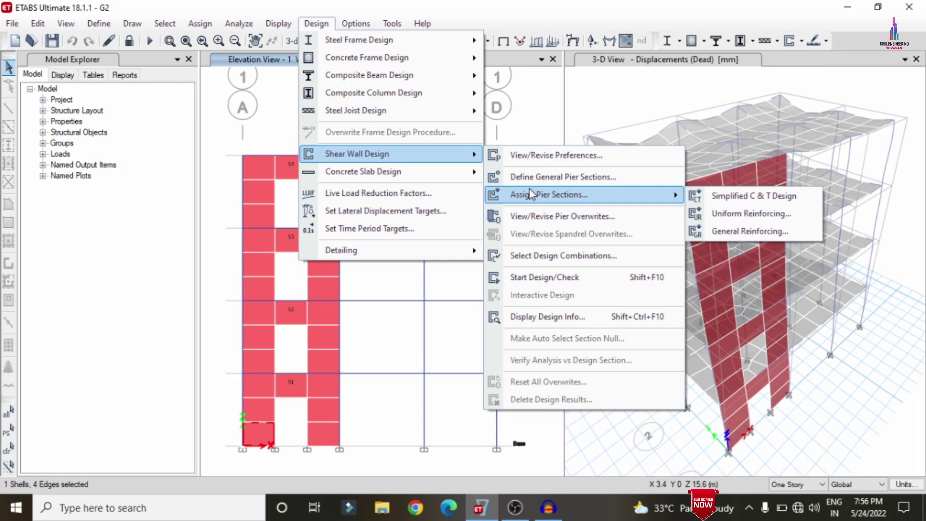
{"action": "left_click", "coordinate": [548, 108]}
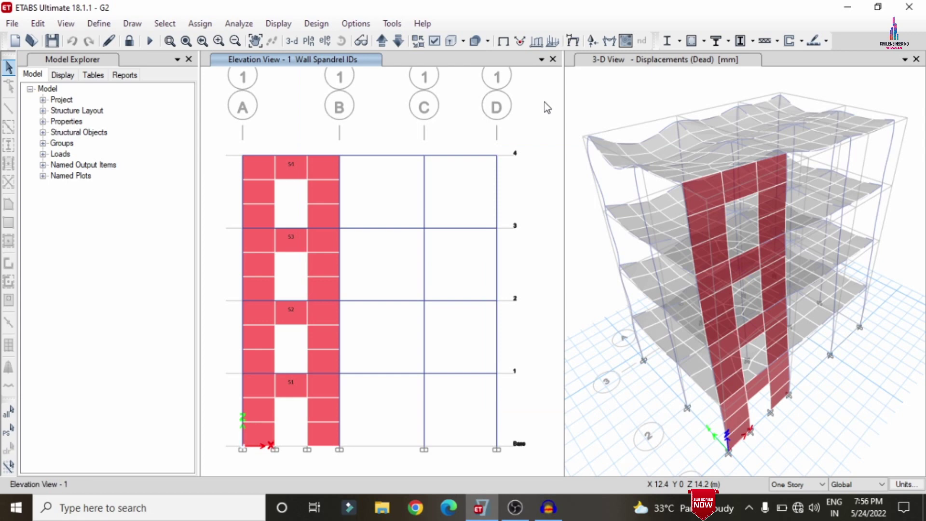
Select all eight wall piers P1–P8 by their pier labels
{"action": "left_click", "coordinate": [164, 23]}
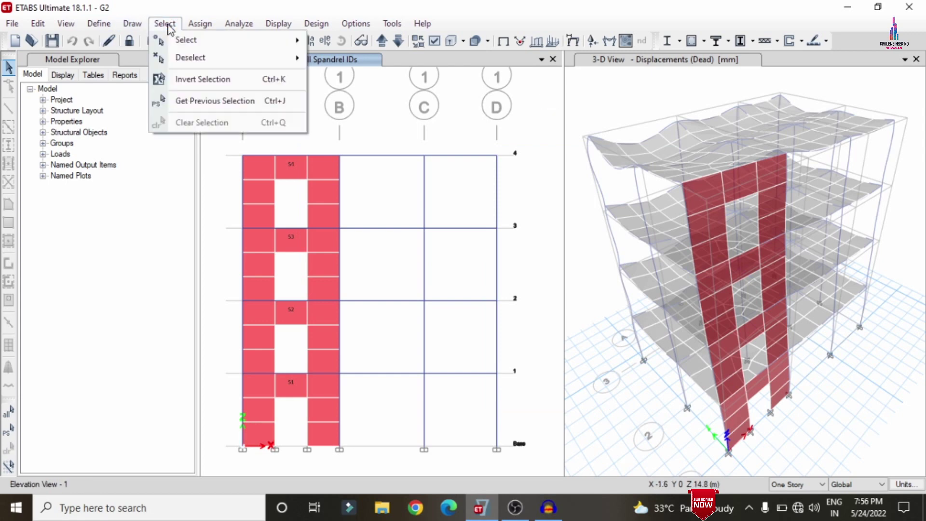
{"action": "mouse_move", "coordinate": [203, 48]}
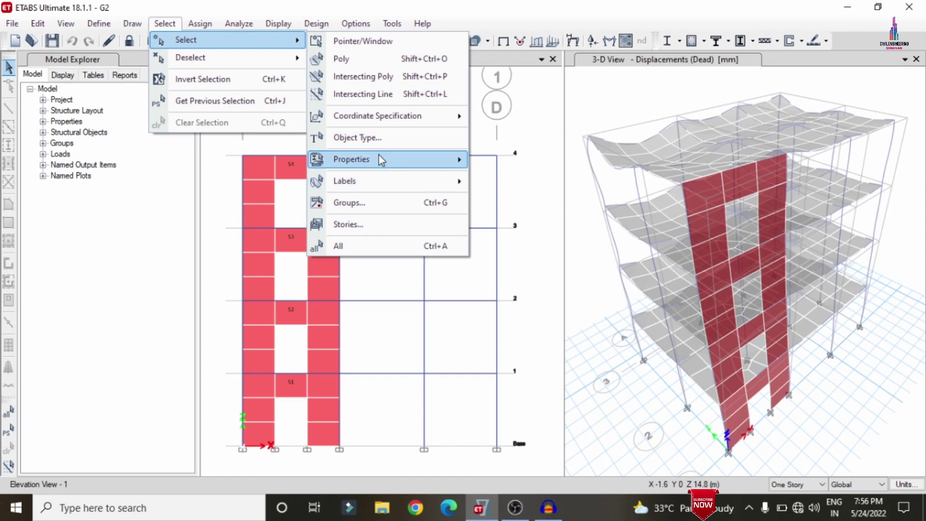
{"action": "mouse_move", "coordinate": [367, 188]}
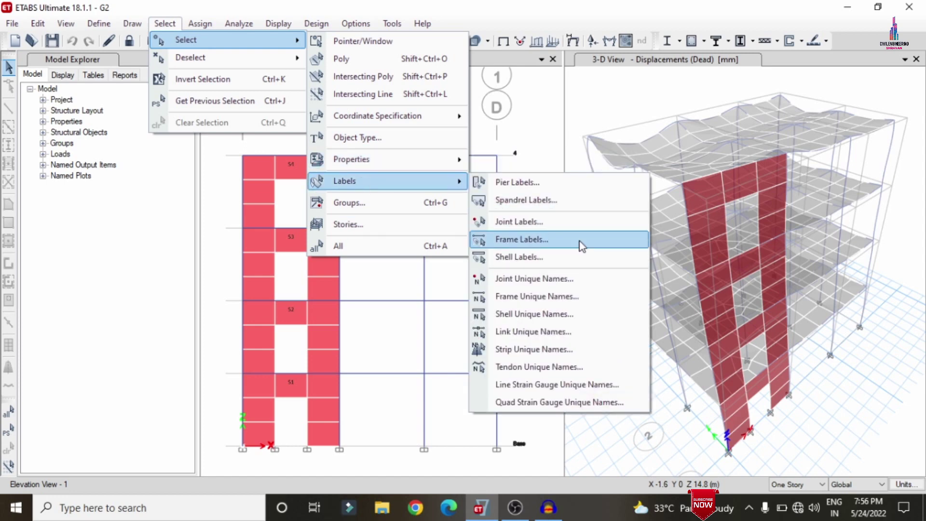
{"action": "left_click", "coordinate": [534, 182]}
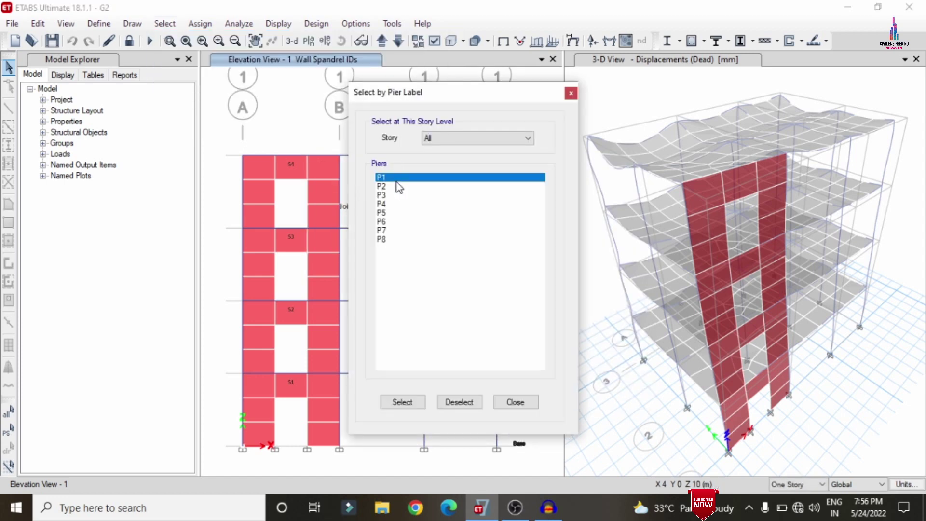
{"action": "left_click", "coordinate": [395, 186], "text": "shift"}
{"action": "left_click", "coordinate": [390, 204], "text": "shift"}
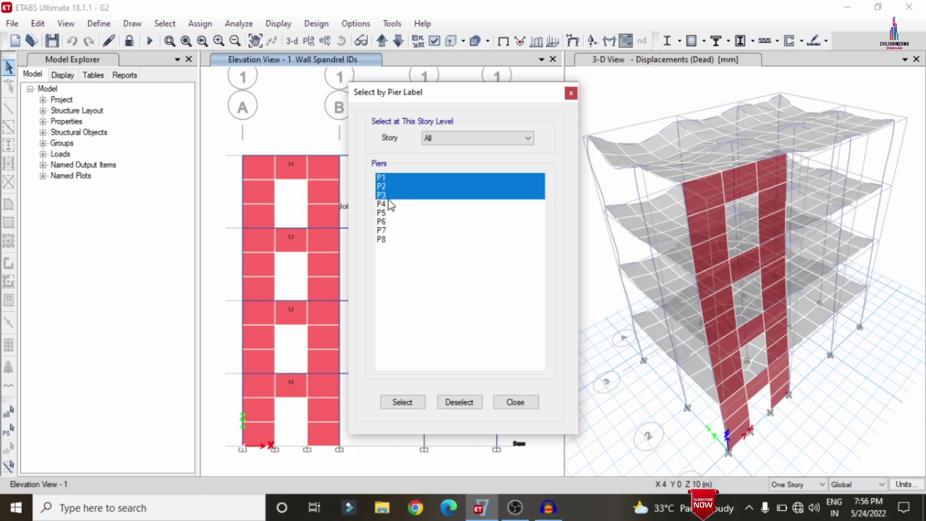
{"action": "left_click_drag", "start_coordinate": [394, 218], "coordinate": [388, 240]}
{"action": "left_click", "coordinate": [408, 404]}
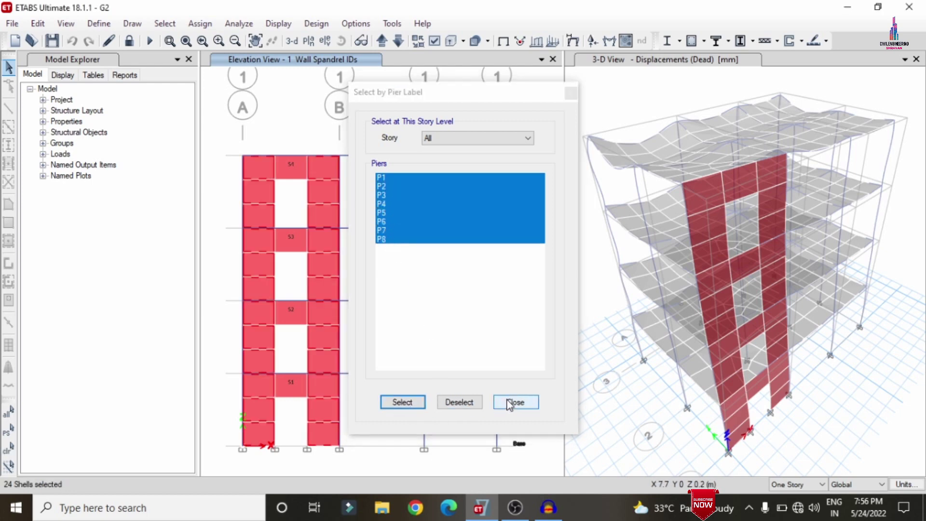
{"action": "left_click", "coordinate": [515, 402]}
Add spandrels S1–S4 to the selection by their spandrel labels
{"action": "left_click", "coordinate": [166, 23]}
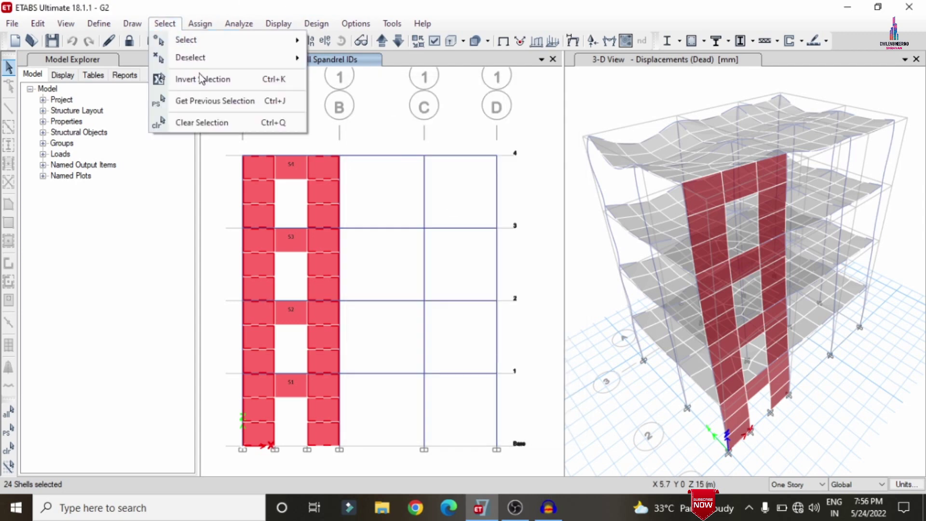
{"action": "mouse_move", "coordinate": [196, 43]}
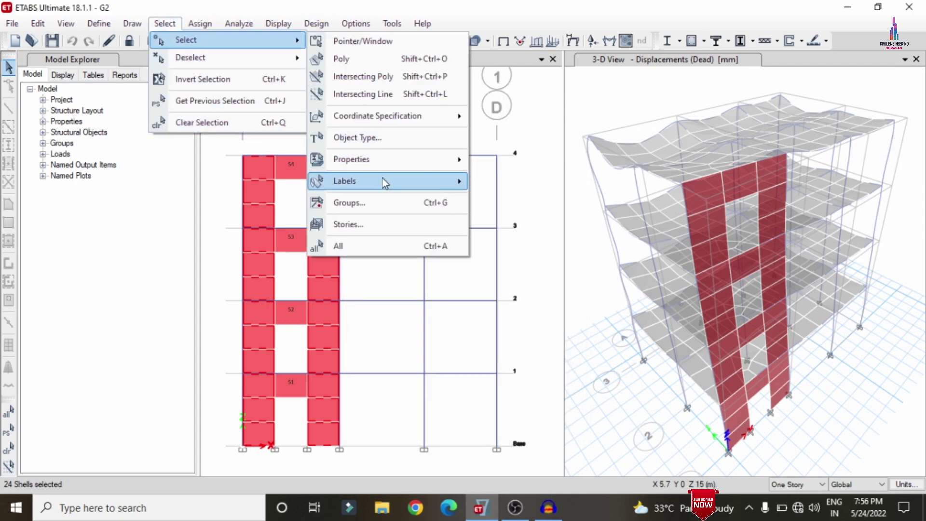
{"action": "mouse_move", "coordinate": [383, 179]}
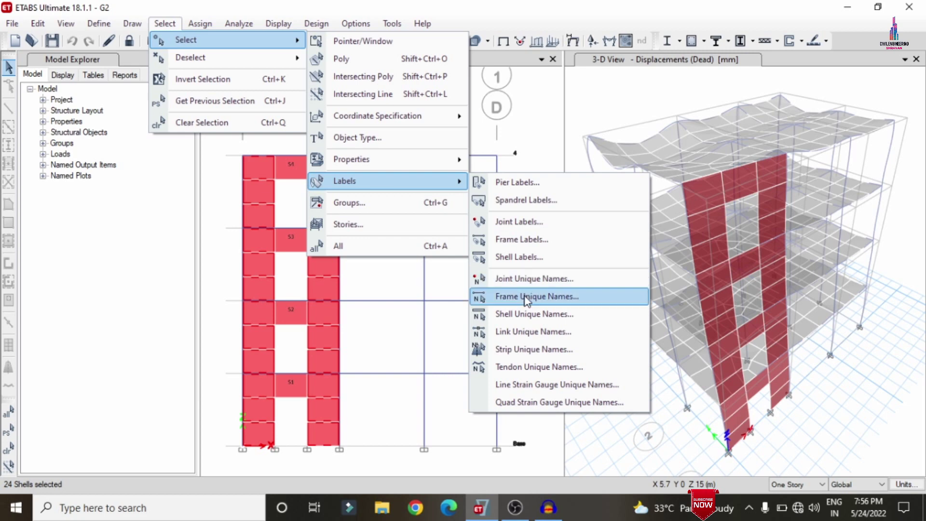
{"action": "left_click", "coordinate": [527, 201]}
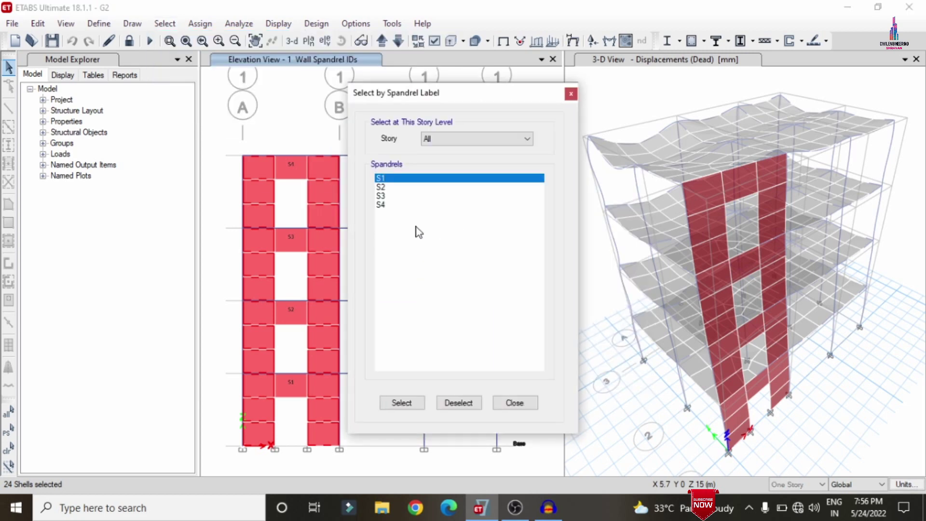
{"action": "left_click", "coordinate": [391, 189], "text": "shift"}
{"action": "left_click", "coordinate": [391, 196], "text": "shift"}
{"action": "left_click", "coordinate": [391, 205], "text": "shift"}
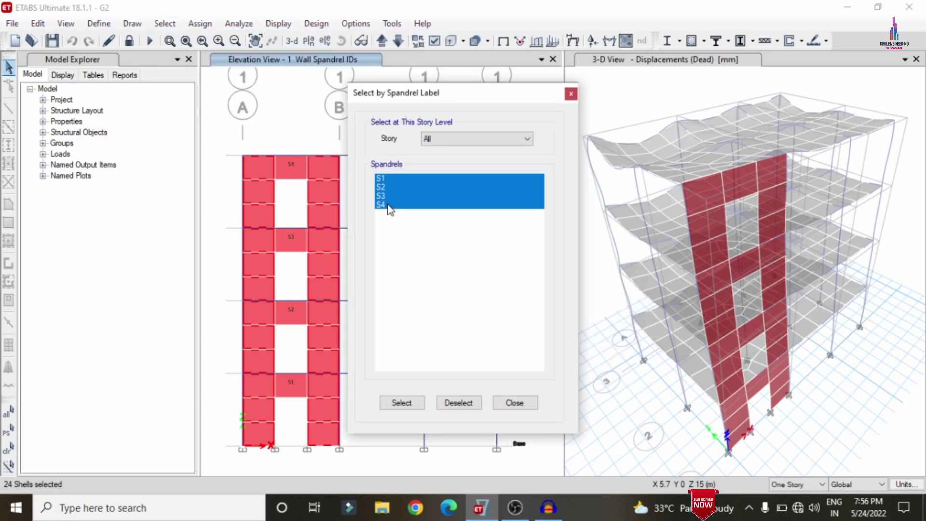
{"action": "left_click", "coordinate": [412, 404]}
{"action": "left_click", "coordinate": [515, 403]}
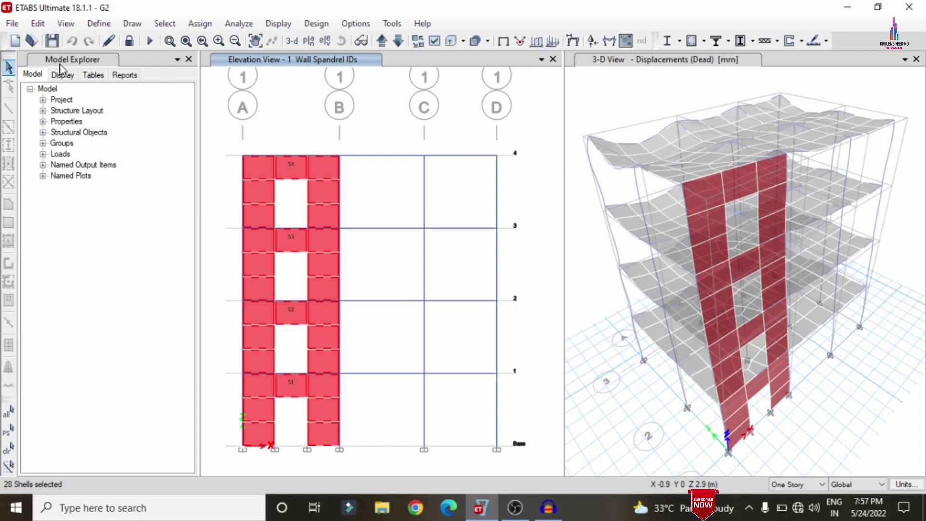
Assign the Simplified C & T pier section type to the selected piers
{"action": "left_click", "coordinate": [318, 27]}
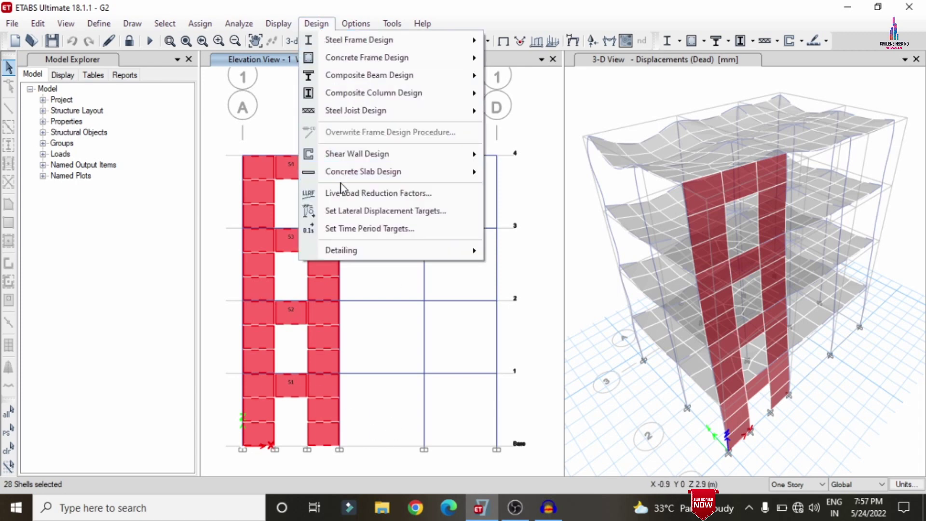
{"action": "mouse_move", "coordinate": [354, 159]}
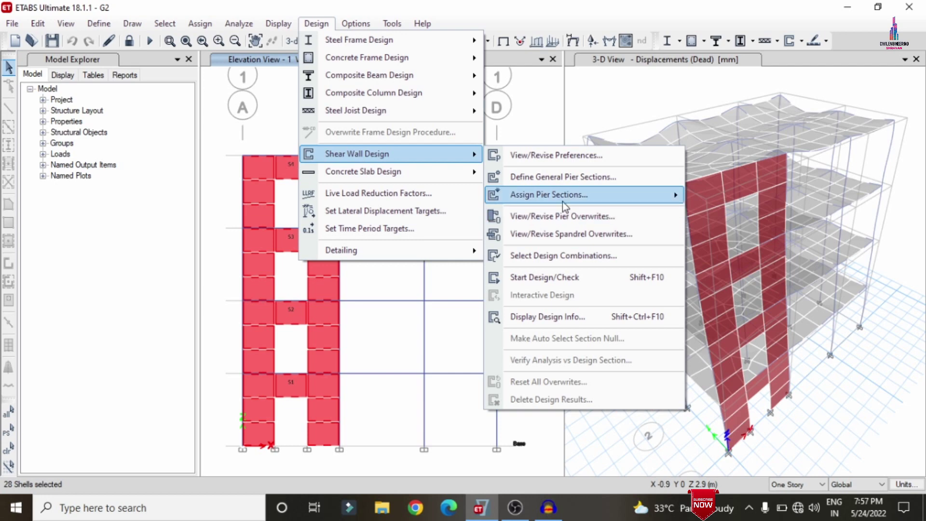
{"action": "mouse_move", "coordinate": [563, 203]}
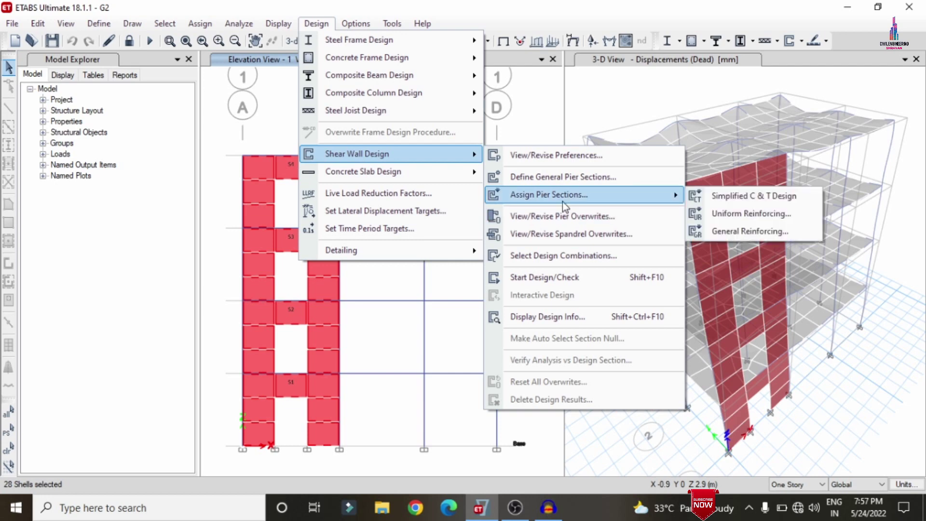
{"action": "left_click", "coordinate": [796, 198]}
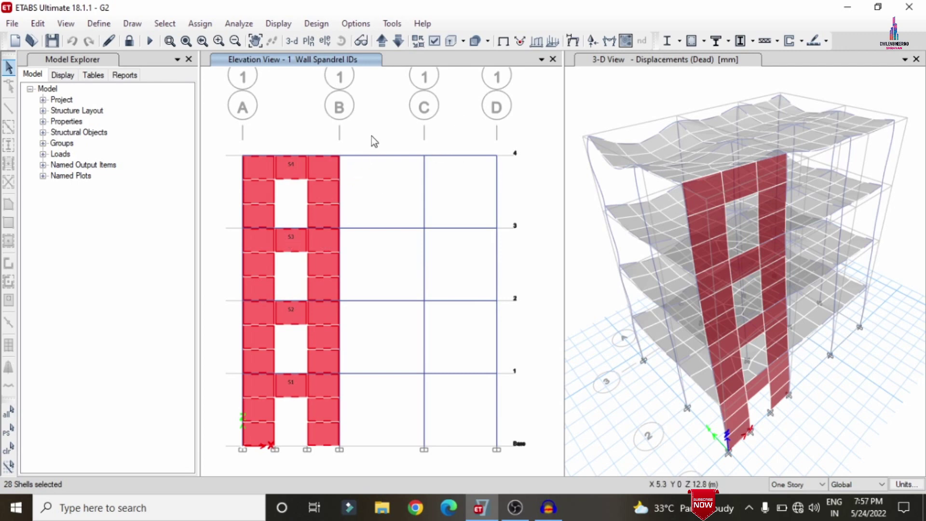
Accept the pier design overwrites unchanged: Simplified T and C, 150 mm thick, M25
{"action": "left_click", "coordinate": [313, 29]}
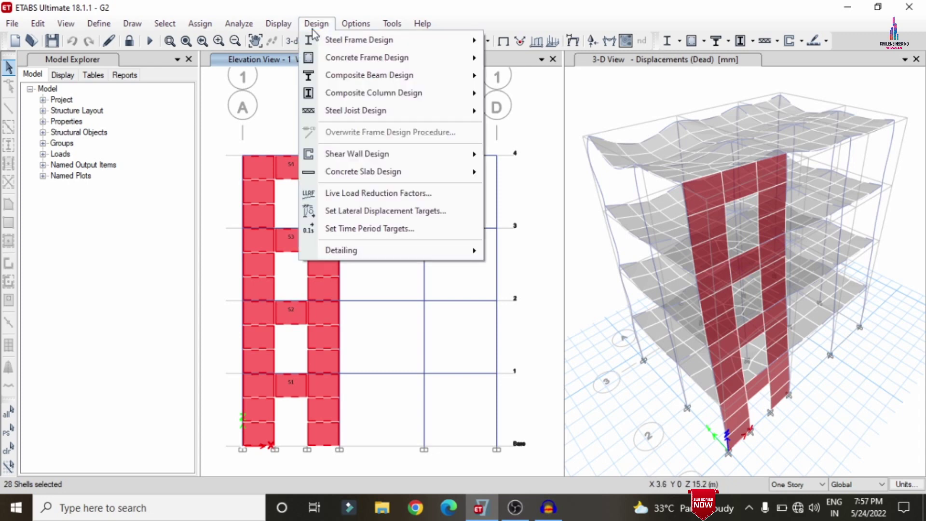
{"action": "mouse_move", "coordinate": [393, 157]}
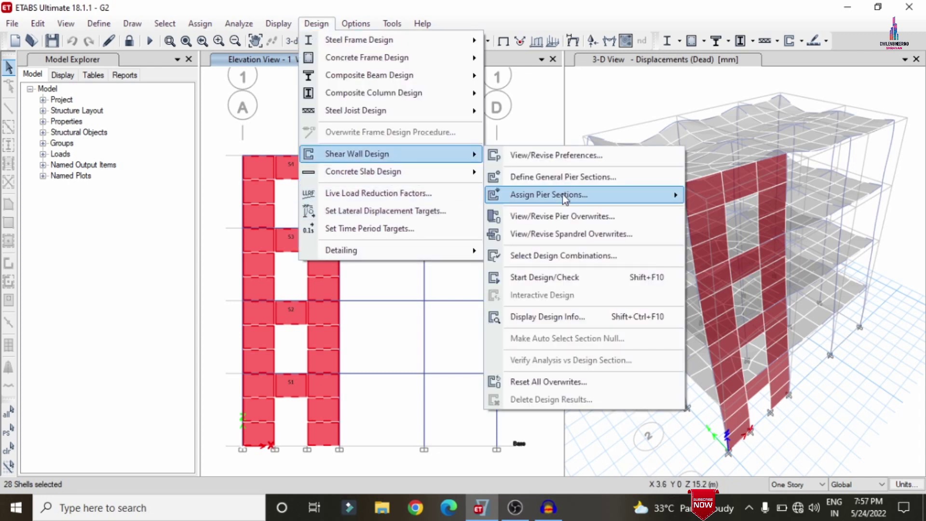
{"action": "left_click", "coordinate": [574, 221]}
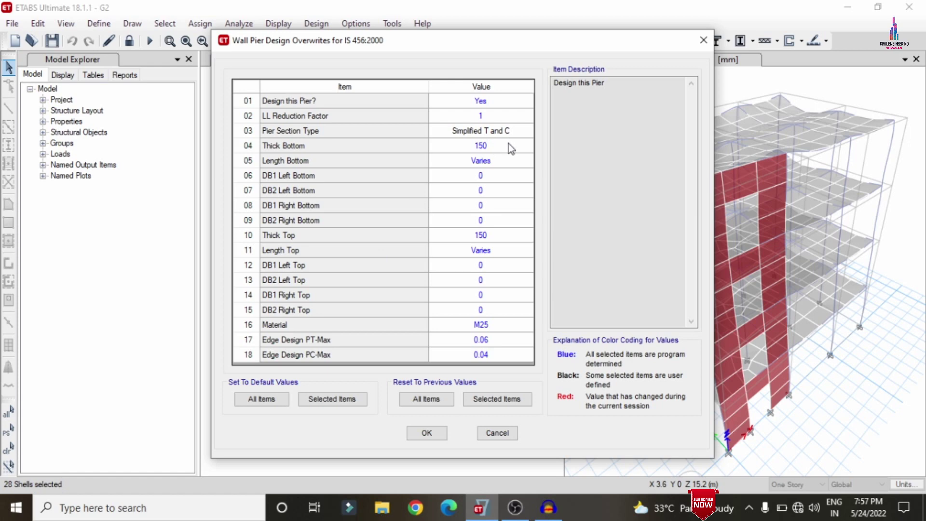
{"action": "left_click", "coordinate": [429, 437]}
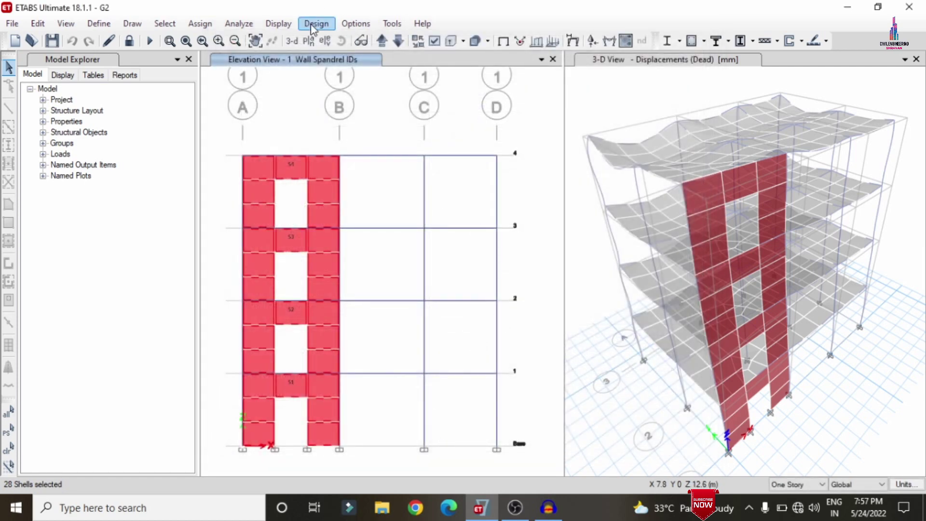
{"action": "left_click", "coordinate": [316, 24]}
Set both flexural and shear rebar material to HYSD415 in the shear wall design preferences
{"action": "mouse_move", "coordinate": [357, 153]}
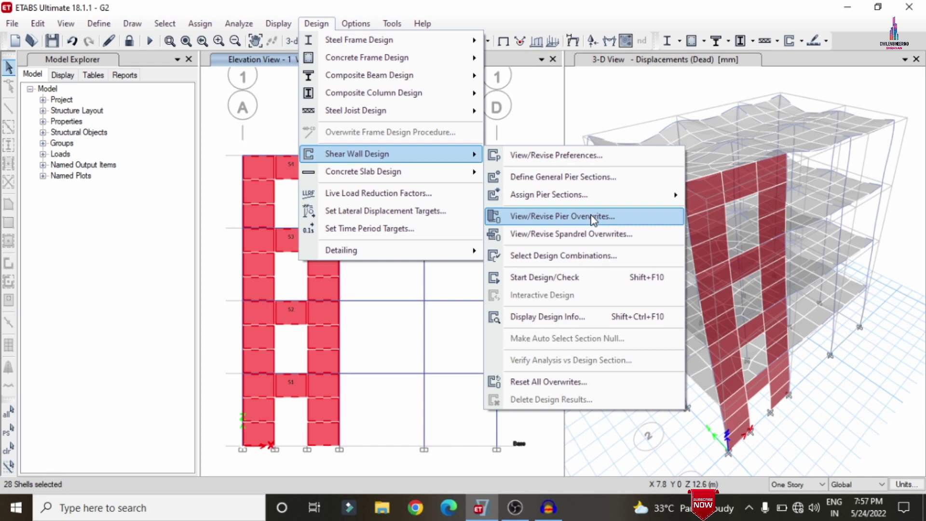
{"action": "left_click", "coordinate": [560, 163]}
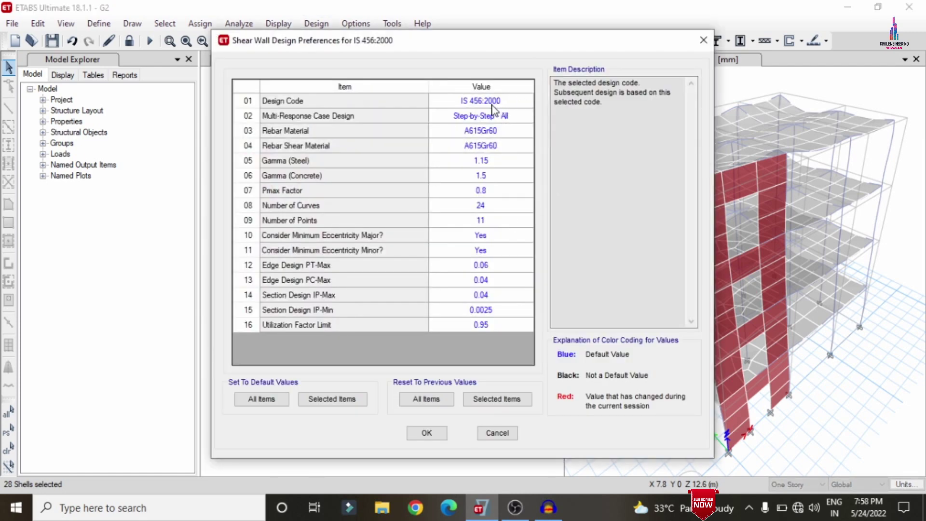
{"action": "left_click", "coordinate": [531, 131]}
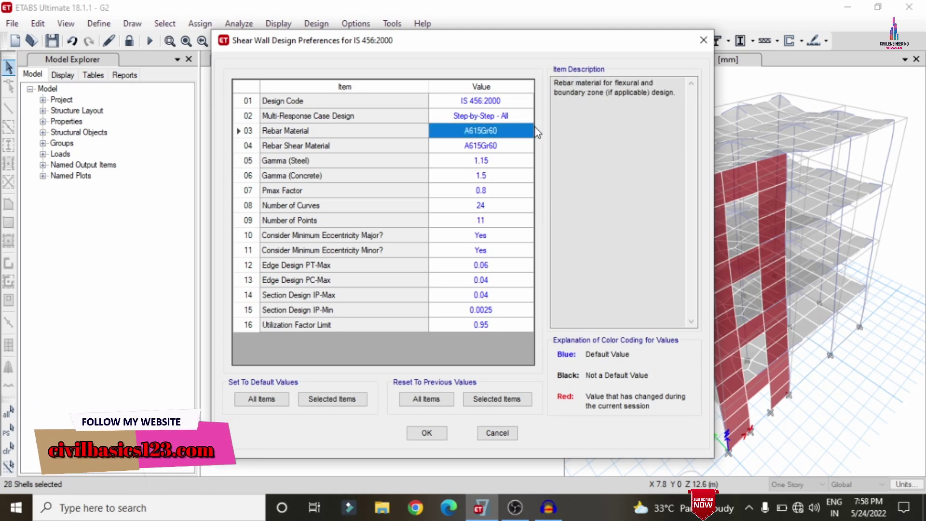
{"action": "left_click", "coordinate": [528, 132]}
{"action": "left_click", "coordinate": [476, 135]}
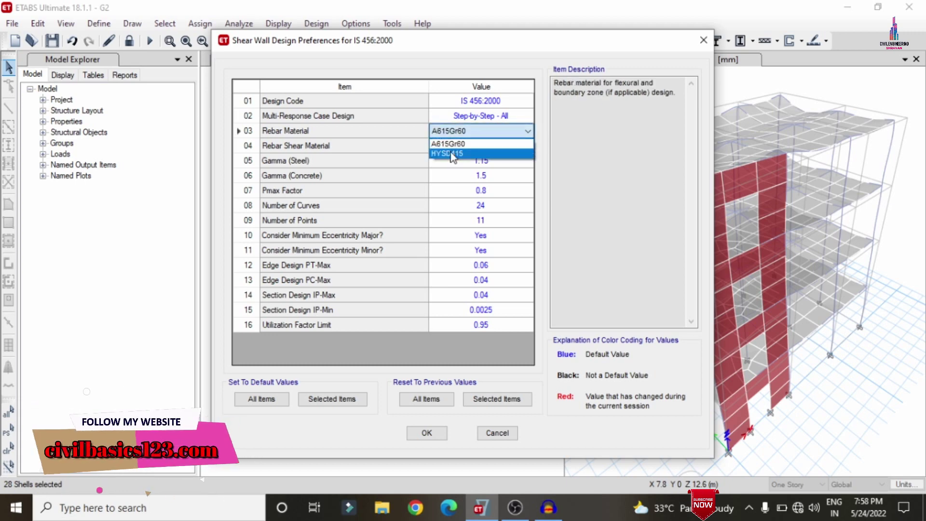
{"action": "left_click", "coordinate": [451, 154]}
{"action": "left_click", "coordinate": [481, 147]}
{"action": "left_click", "coordinate": [456, 162]}
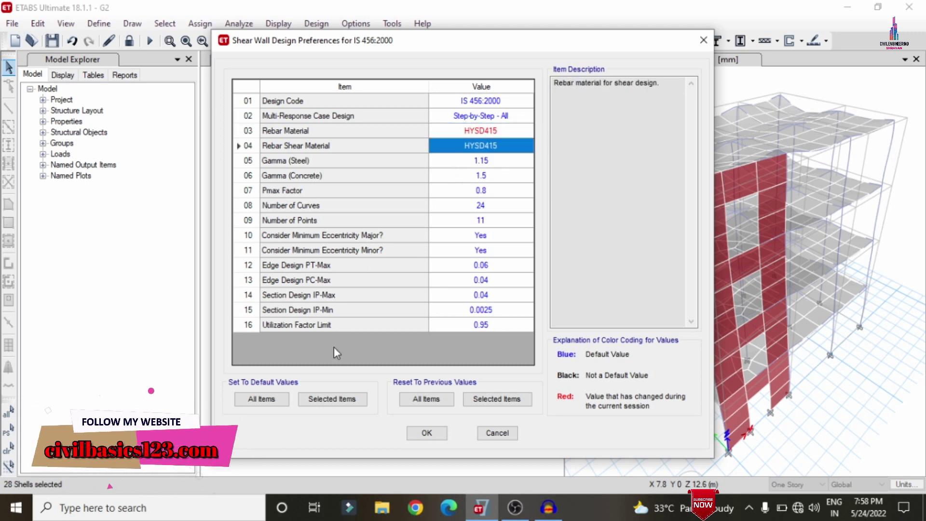
{"action": "left_click", "coordinate": [487, 161]}
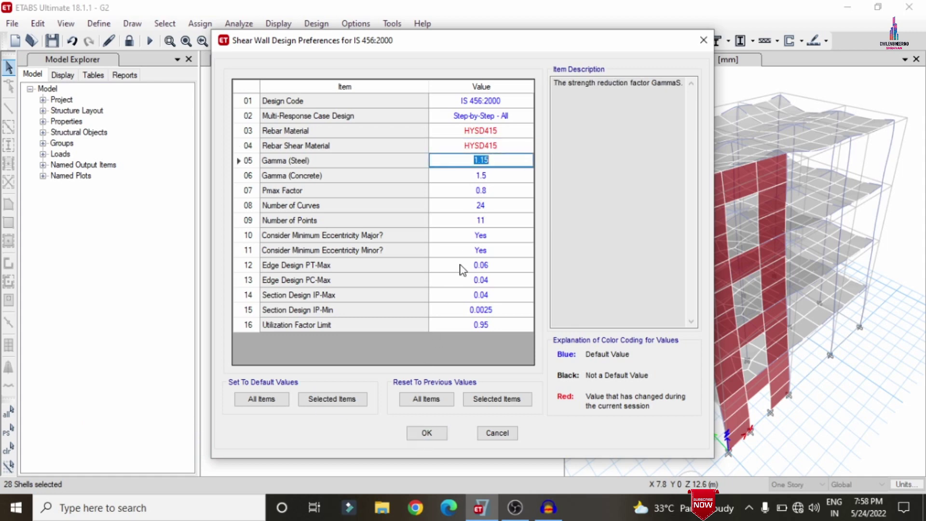
{"action": "left_click", "coordinate": [432, 436]}
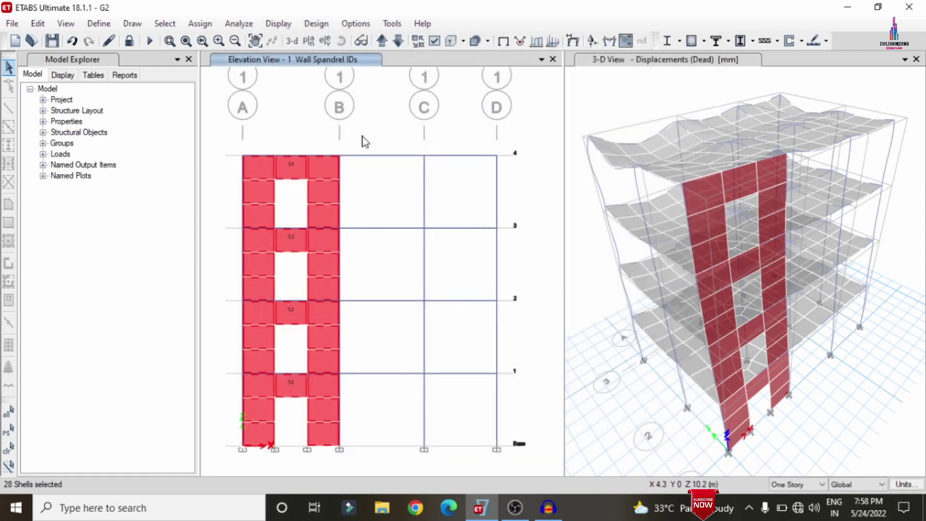
Run the shear wall design, then bring up the design report for the bottom pier at grid B
{"action": "left_click", "coordinate": [317, 25]}
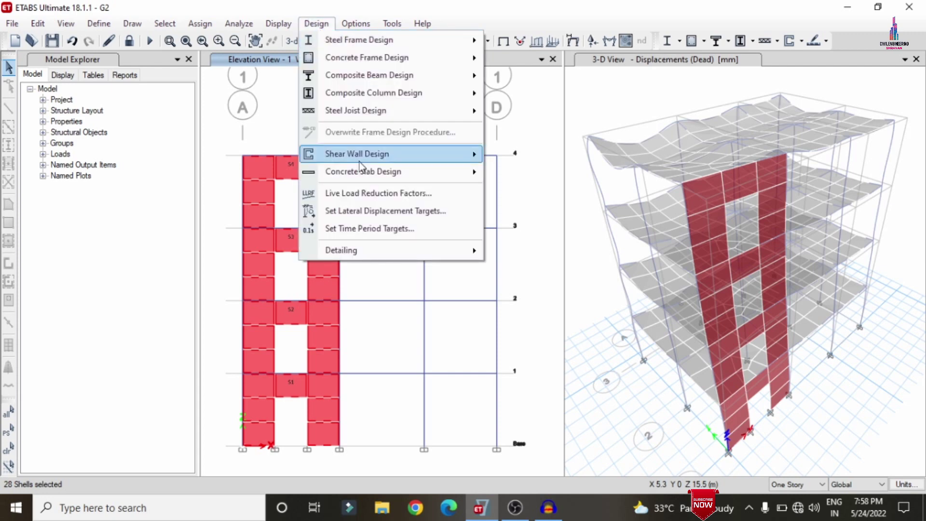
{"action": "mouse_move", "coordinate": [396, 155]}
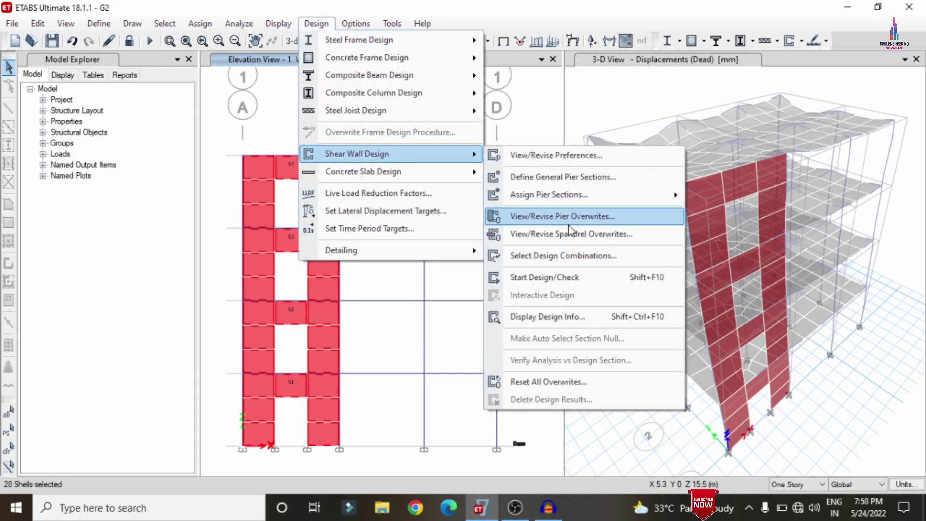
{"action": "left_click", "coordinate": [590, 282]}
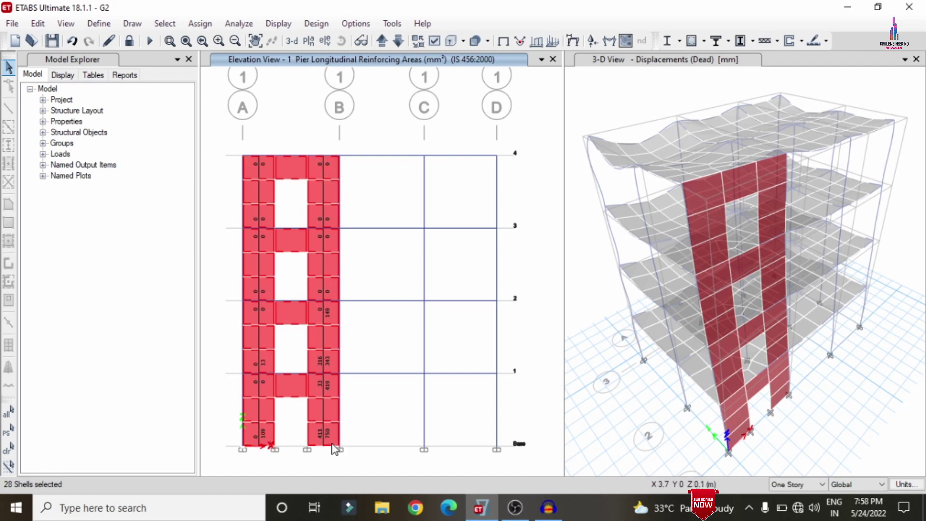
{"action": "left_click", "coordinate": [322, 431]}
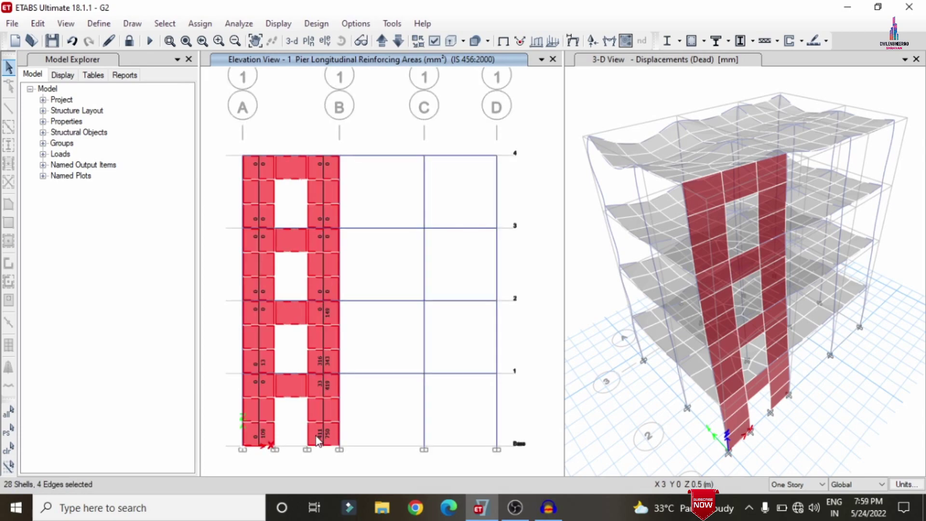
{"action": "right_click", "coordinate": [317, 436]}
Maximize and scroll through pier P2's report, showing up to 750 mm² compression steel, then close it
{"action": "left_click", "coordinate": [703, 23]}
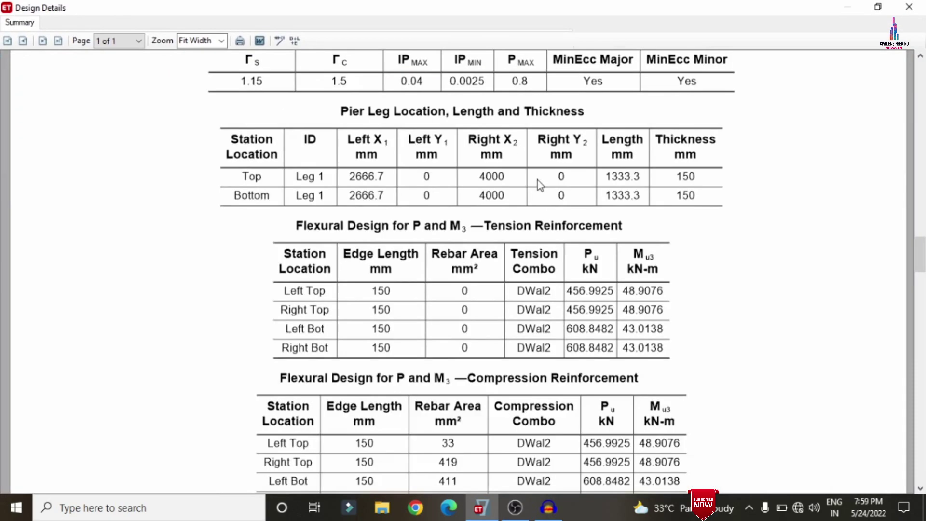
{"action": "scroll", "coordinate": [736, 320], "scroll_direction": "up", "scroll_amount": 8}
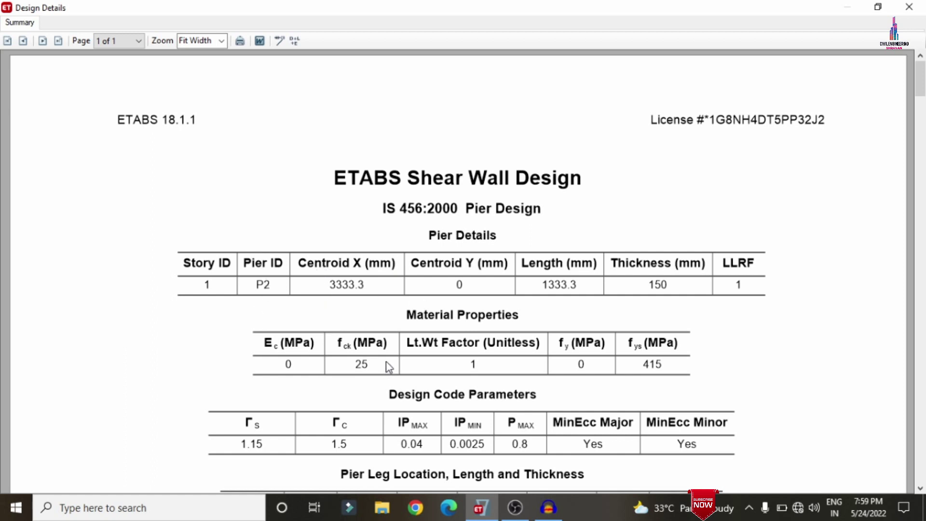
{"action": "scroll", "coordinate": [436, 408], "scroll_direction": "down", "scroll_amount": 3}
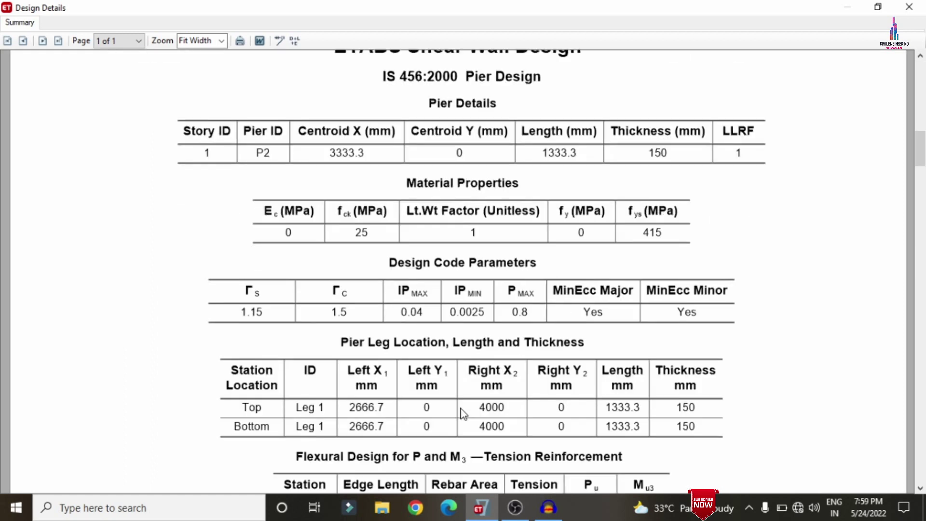
{"action": "scroll", "coordinate": [383, 360], "scroll_direction": "down", "scroll_amount": 3}
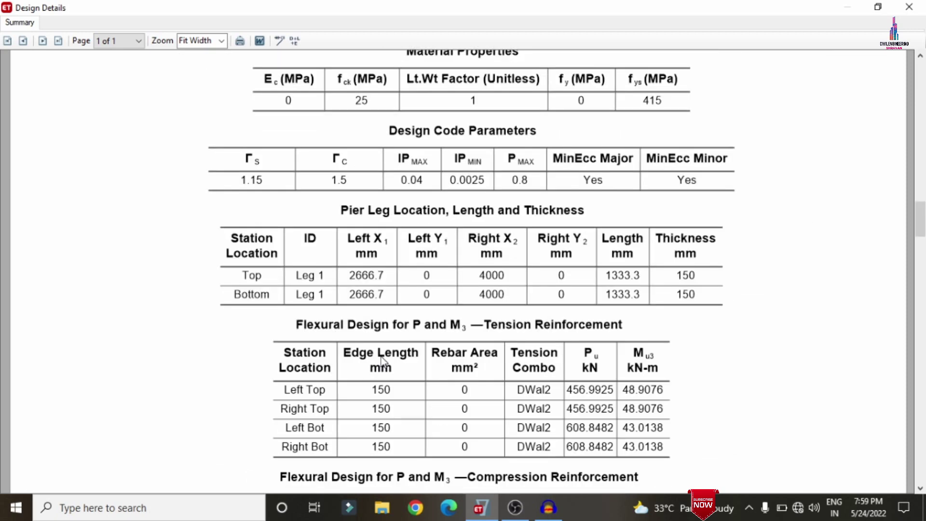
{"action": "scroll", "coordinate": [381, 360], "scroll_direction": "down", "scroll_amount": 5}
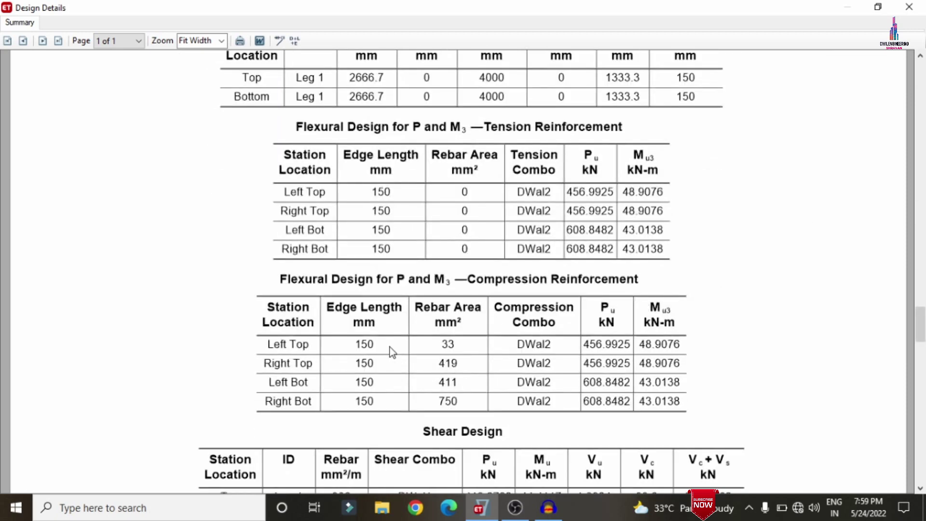
{"action": "scroll", "coordinate": [562, 358], "scroll_direction": "down", "scroll_amount": 3}
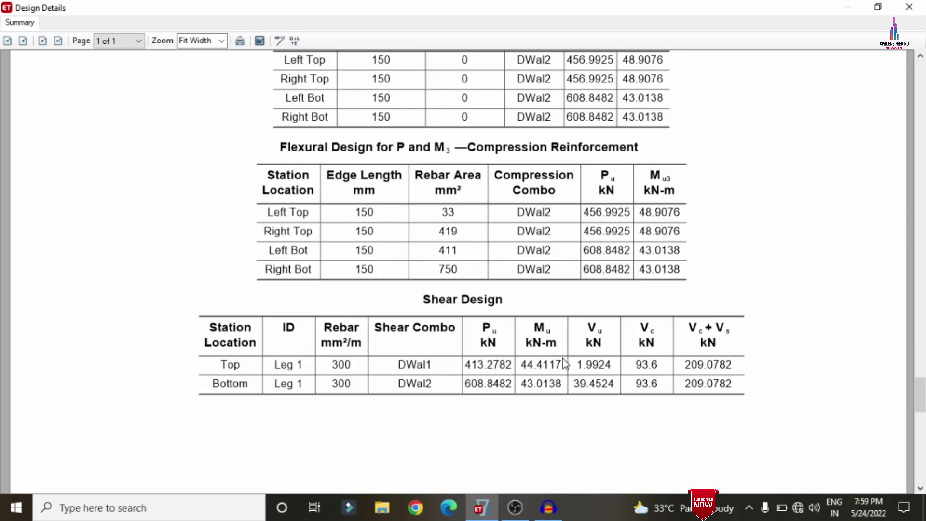
{"action": "scroll", "coordinate": [614, 303], "scroll_direction": "down", "scroll_amount": 3}
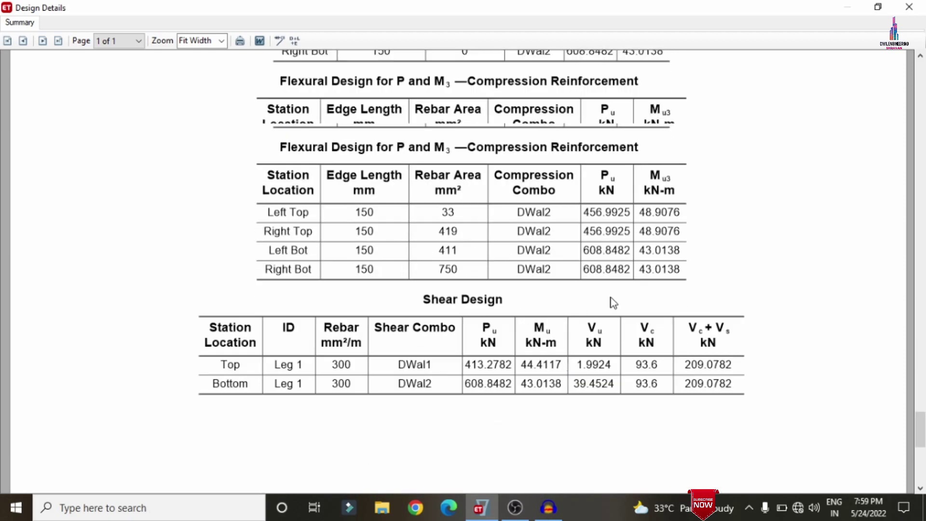
{"action": "scroll", "coordinate": [614, 303], "scroll_direction": "up", "scroll_amount": 9}
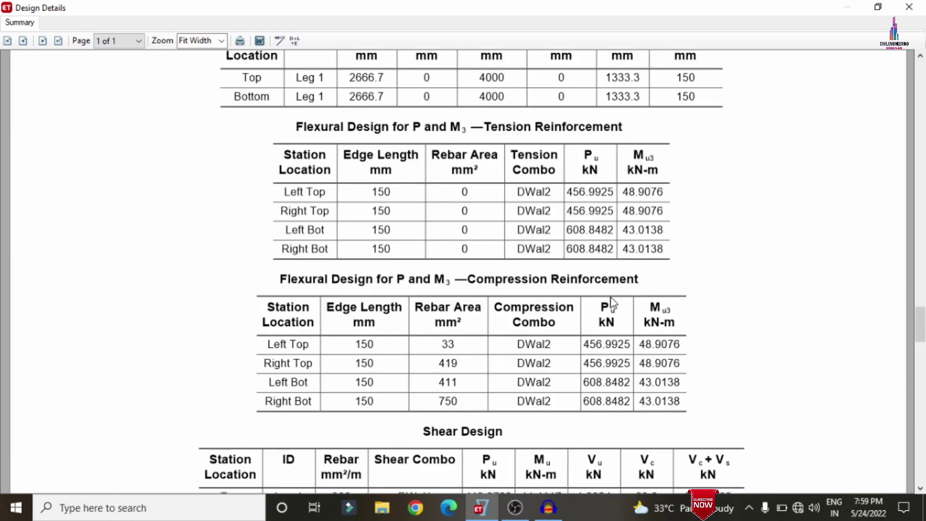
{"action": "scroll", "coordinate": [572, 299], "scroll_direction": "up", "scroll_amount": 7}
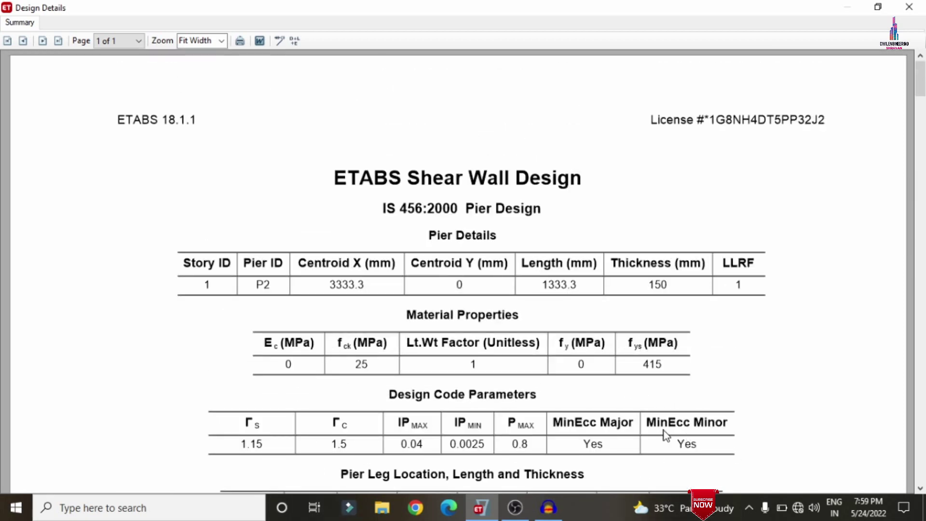
{"action": "left_click", "coordinate": [909, 7]}
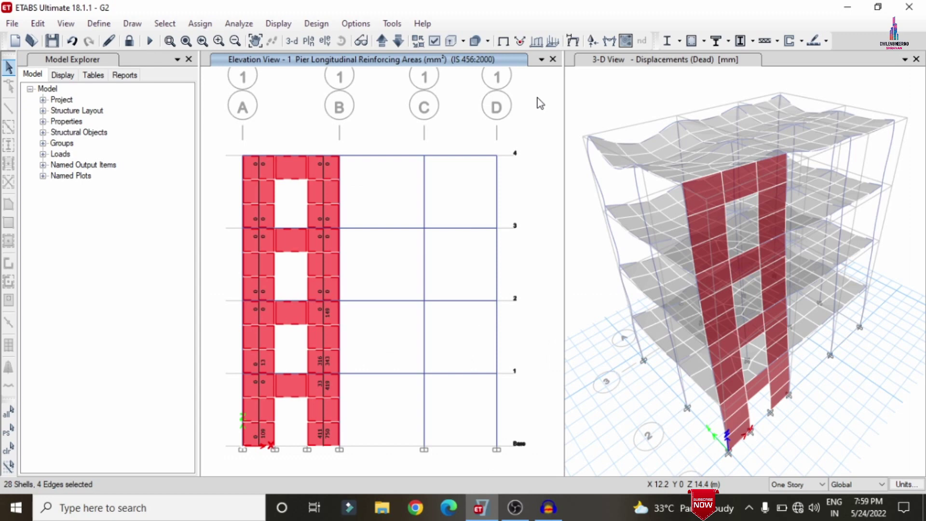
Select piers P1 through P8 using the pier label list
{"action": "left_click", "coordinate": [153, 27]}
{"action": "mouse_move", "coordinate": [189, 45]}
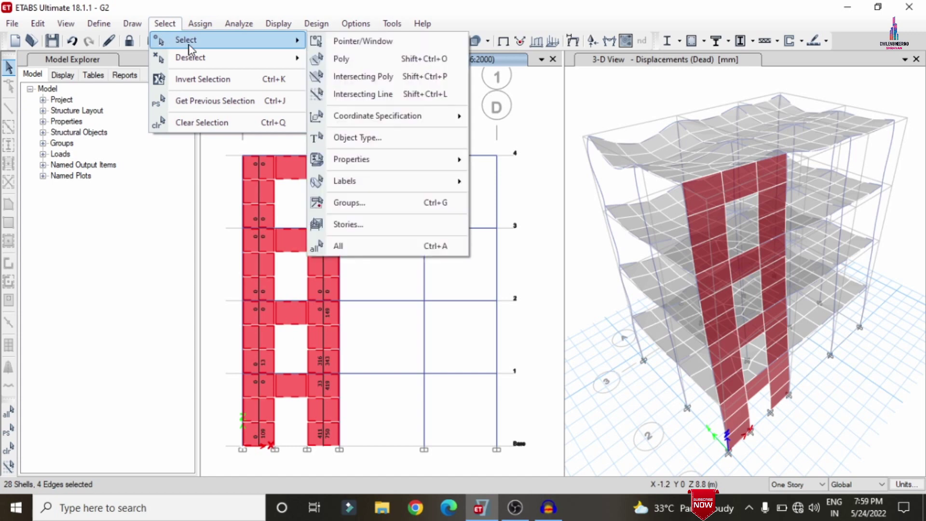
{"action": "mouse_move", "coordinate": [370, 180]}
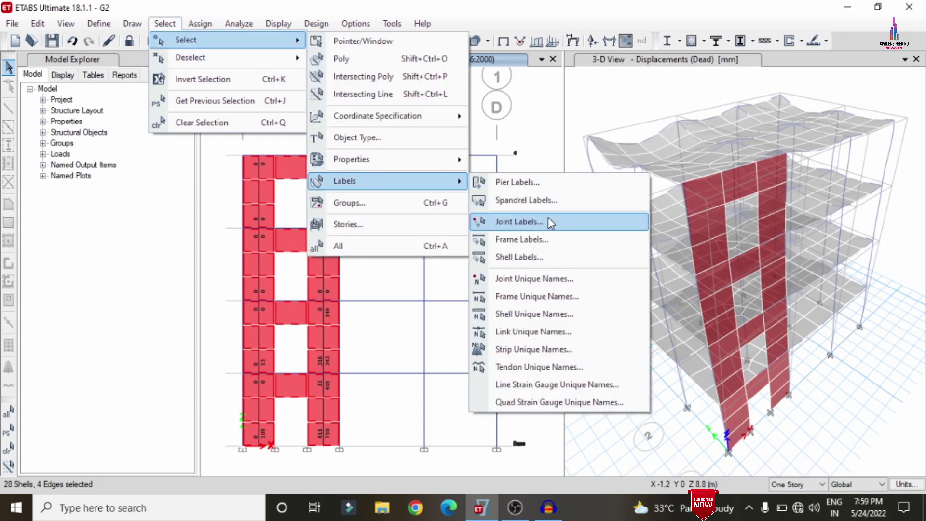
{"action": "left_click", "coordinate": [517, 182]}
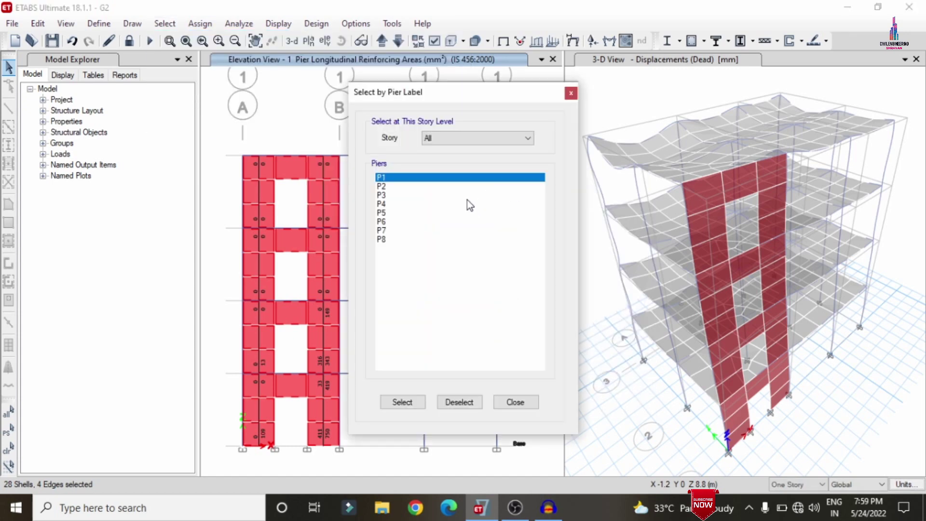
{"action": "left_click_drag", "start_coordinate": [405, 184], "coordinate": [414, 250]}
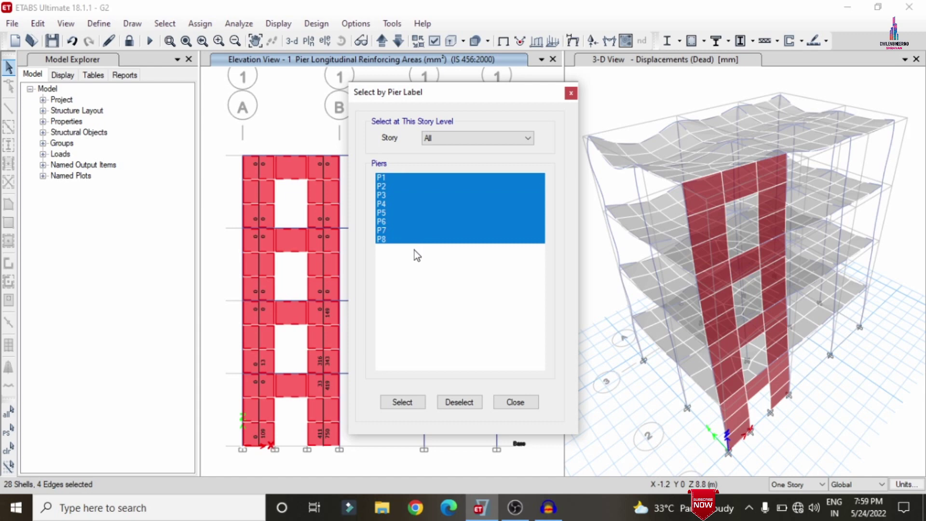
{"action": "left_click", "coordinate": [417, 405]}
{"action": "left_click", "coordinate": [514, 404]}
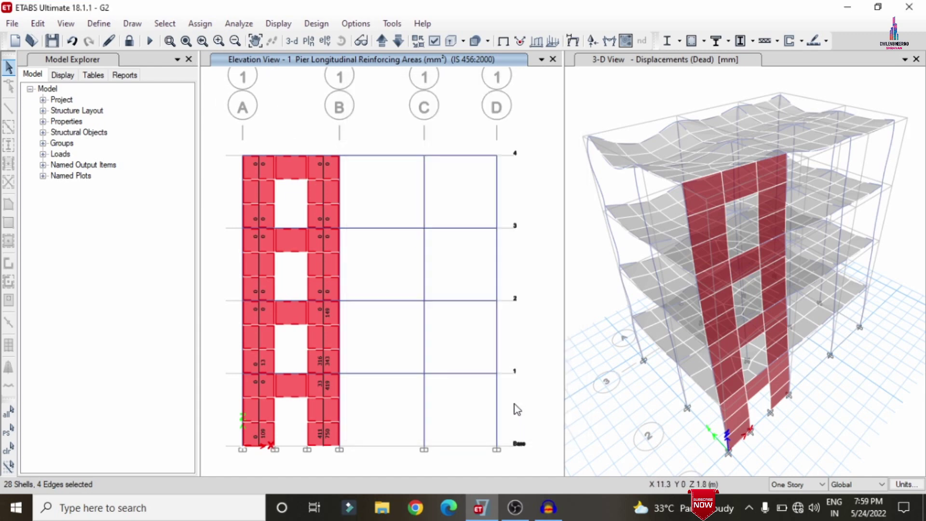
Add spandrels S1 through S4 using the spandrel label list
{"action": "left_click", "coordinate": [165, 23]}
{"action": "mouse_move", "coordinate": [241, 40]}
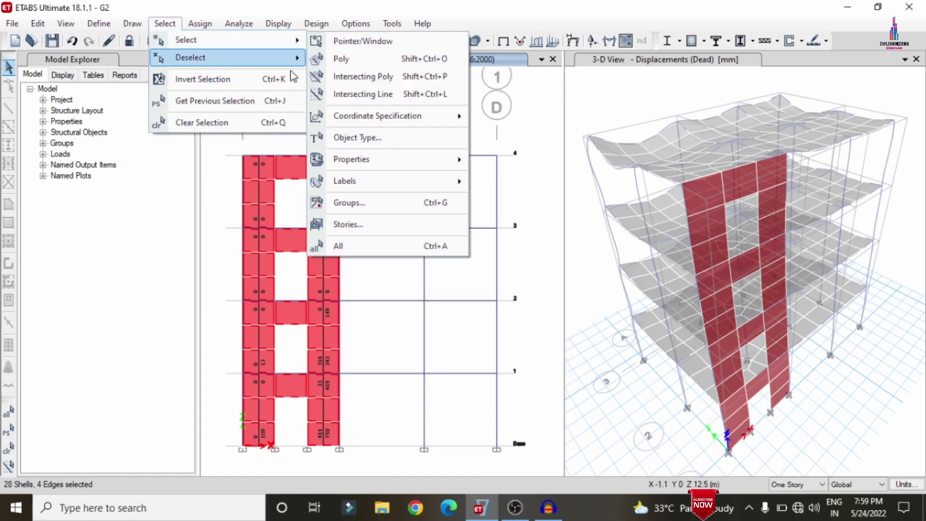
{"action": "mouse_move", "coordinate": [389, 179]}
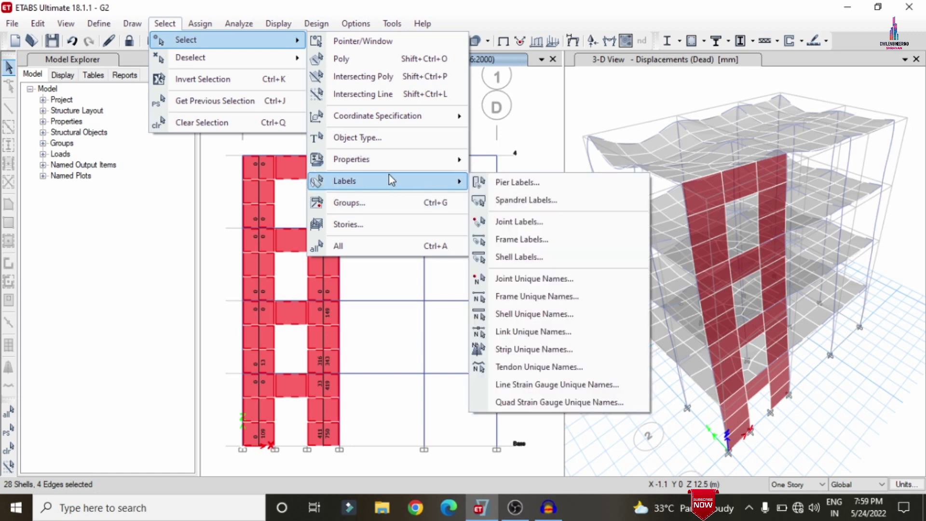
{"action": "left_click", "coordinate": [509, 207]}
{"action": "left_click_drag", "start_coordinate": [399, 179], "coordinate": [408, 212]}
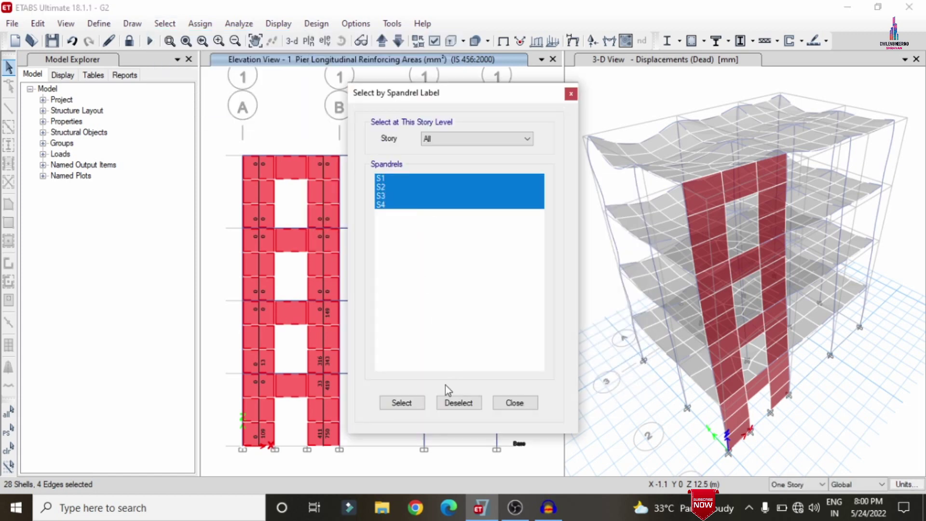
{"action": "left_click", "coordinate": [416, 404]}
{"action": "left_click", "coordinate": [528, 403]}
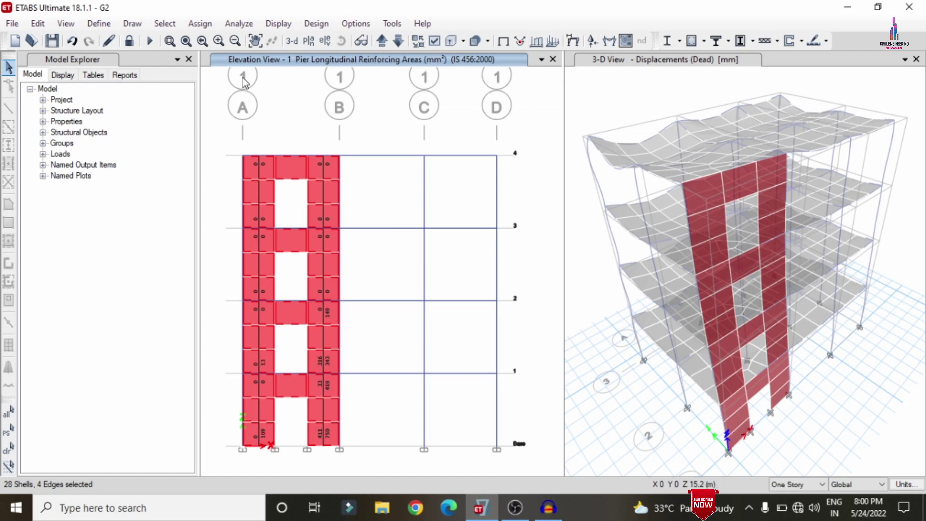
Give the selected piers uniform reinforcing in M25 concrete with size 10 distributed bars
{"action": "left_click", "coordinate": [316, 23]}
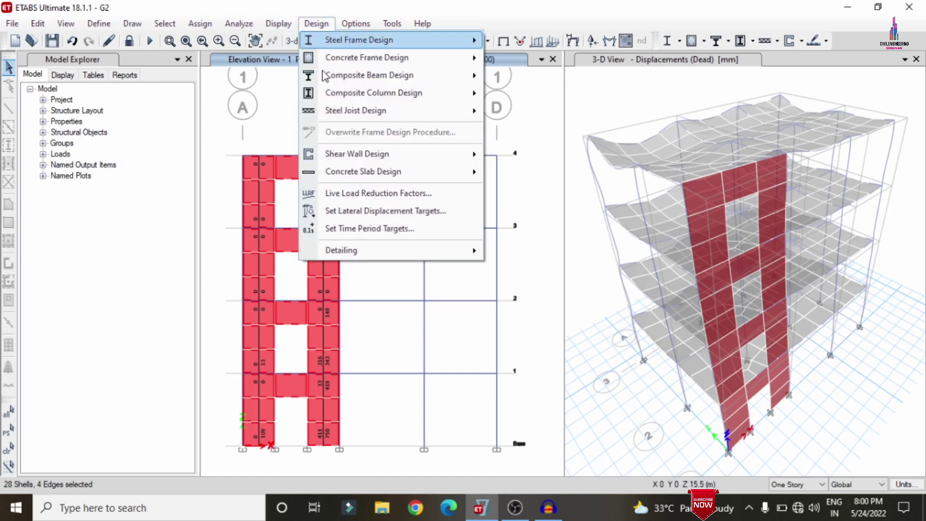
{"action": "mouse_move", "coordinate": [367, 157]}
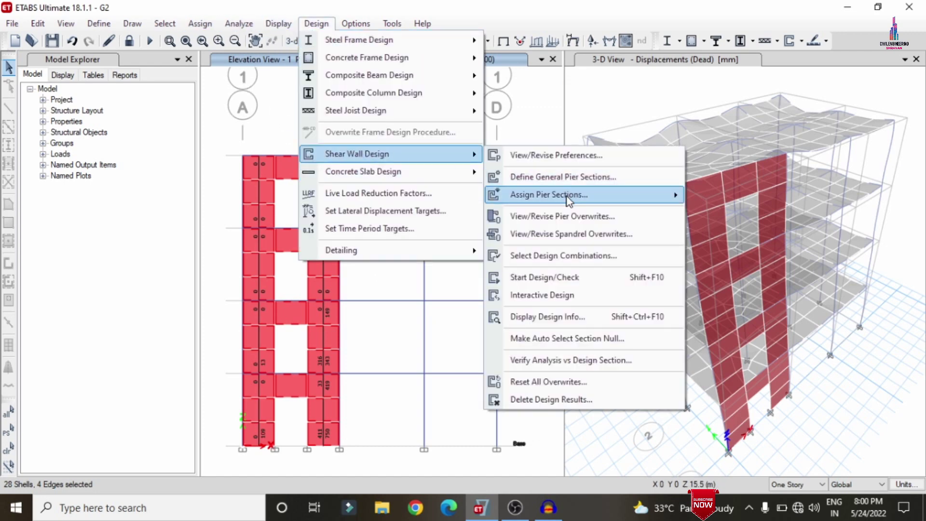
{"action": "mouse_move", "coordinate": [568, 199]}
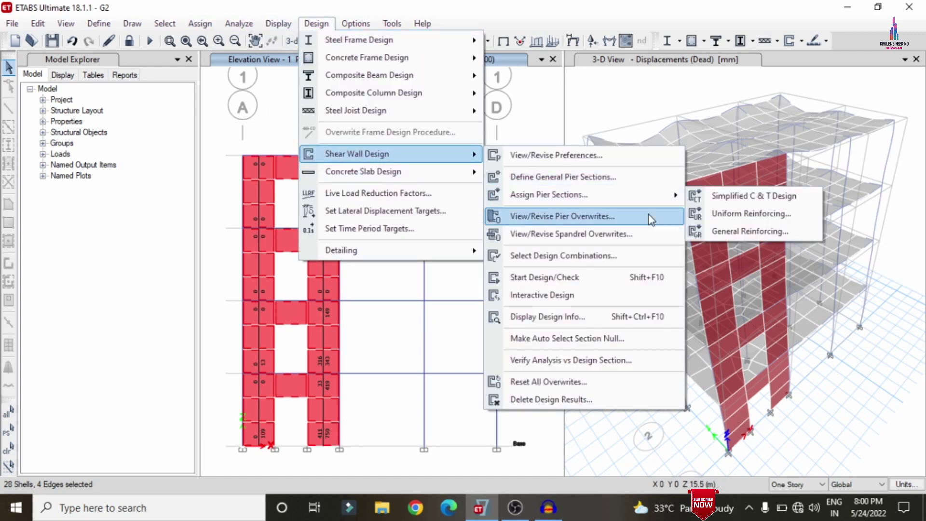
{"action": "left_click", "coordinate": [745, 215]}
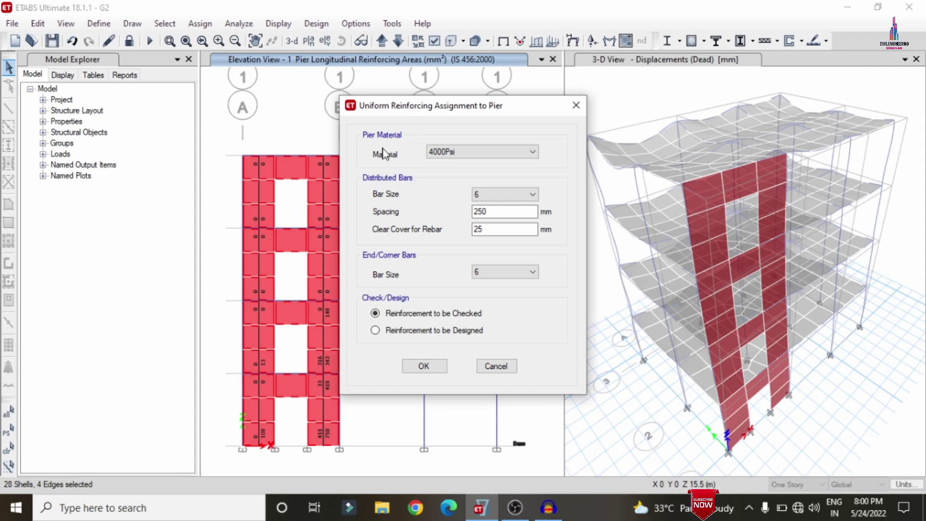
{"action": "left_click", "coordinate": [451, 150]}
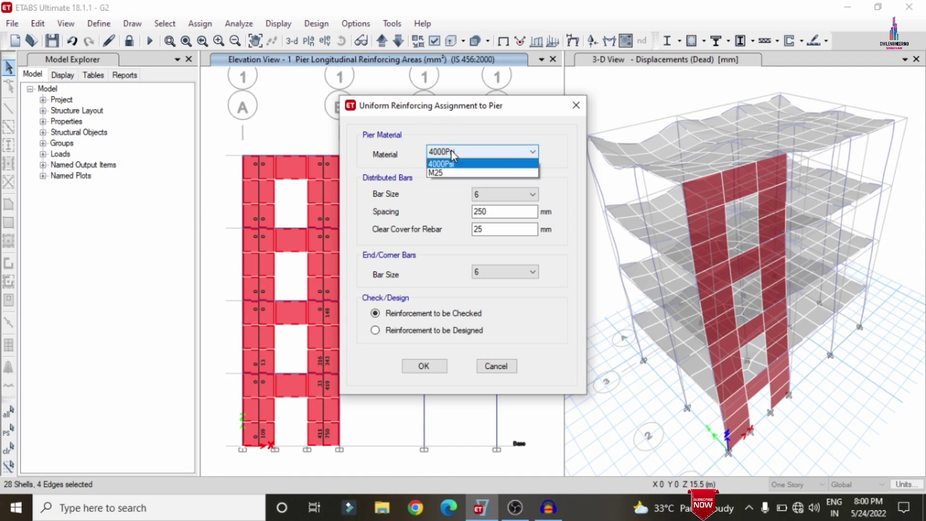
{"action": "left_click", "coordinate": [440, 179]}
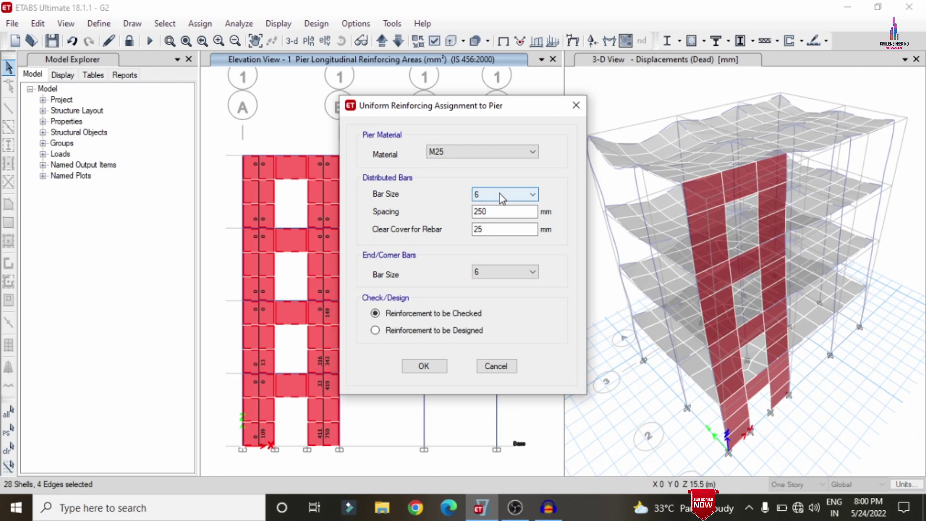
{"action": "left_click", "coordinate": [500, 194]}
{"action": "left_click", "coordinate": [490, 223]}
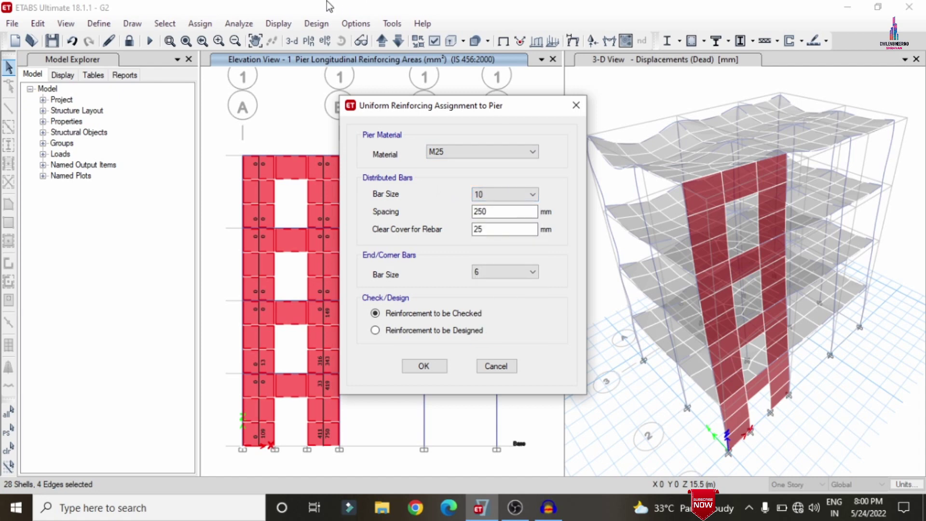
Set 150 mm bar spacing and size 8 corner bars, with reinforcement to be designed
{"action": "double_click", "coordinate": [478, 212]}
{"action": "type", "text": "1"}
{"action": "left_click", "coordinate": [486, 229]}
{"action": "left_click", "coordinate": [488, 273]}
{"action": "left_click", "coordinate": [488, 295]}
{"action": "left_click", "coordinate": [461, 330]}
{"action": "left_click", "coordinate": [424, 365]}
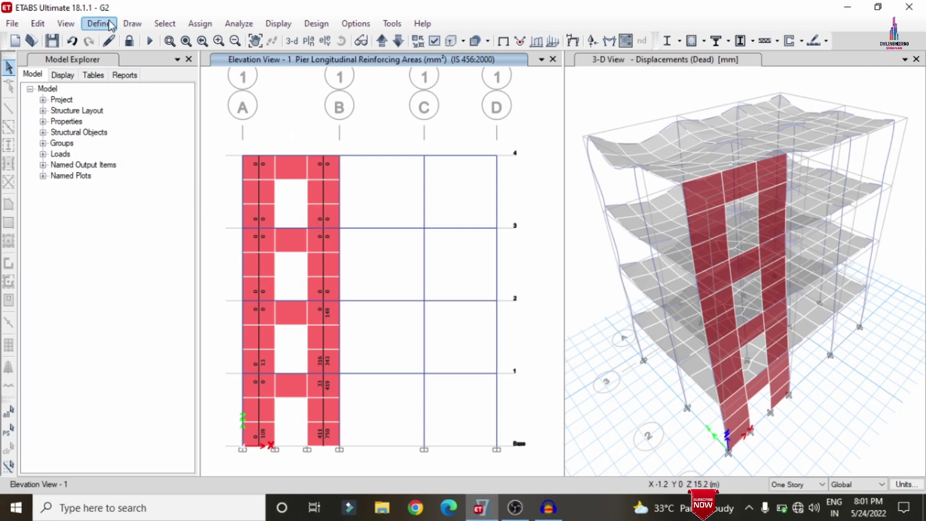
Select the shells of all eight piers P1–P8 by pier label
{"action": "left_click", "coordinate": [165, 23]}
{"action": "mouse_move", "coordinate": [201, 43]}
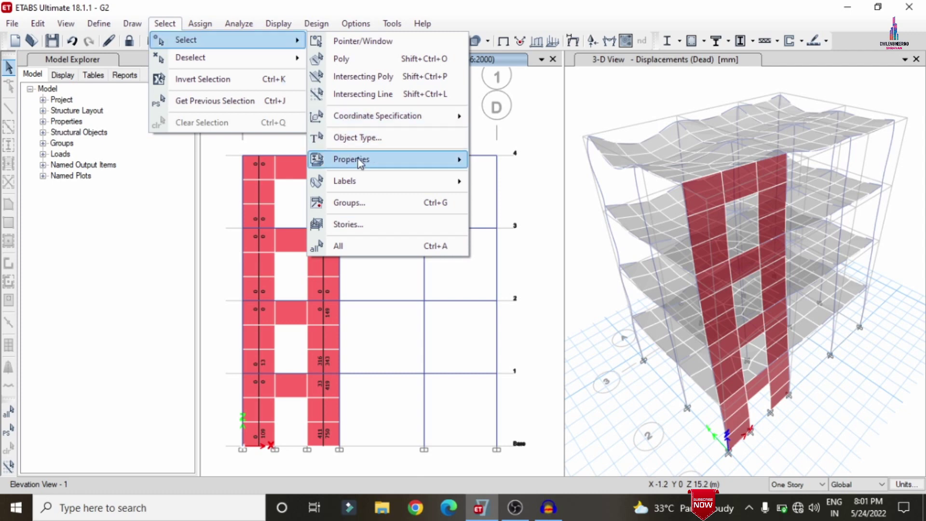
{"action": "mouse_move", "coordinate": [366, 178]}
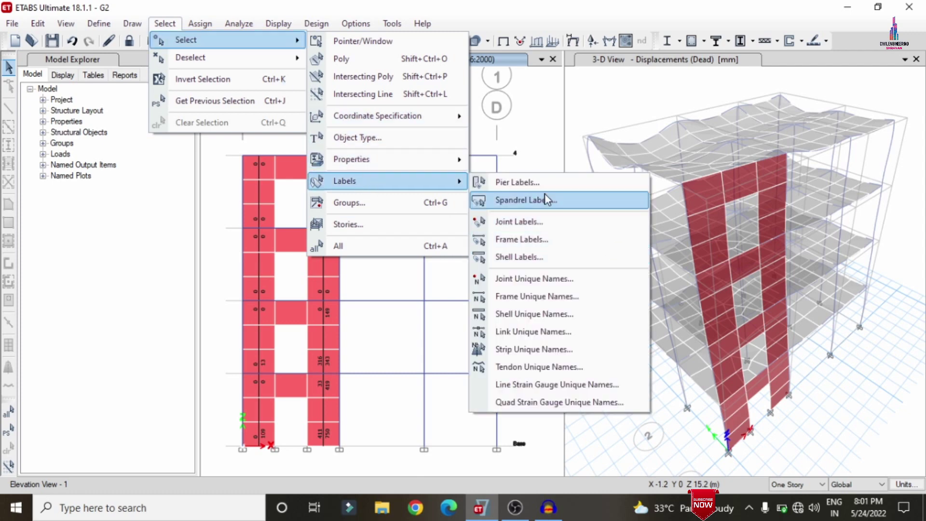
{"action": "left_click", "coordinate": [517, 183]}
{"action": "left_click_drag", "start_coordinate": [386, 180], "coordinate": [402, 244]}
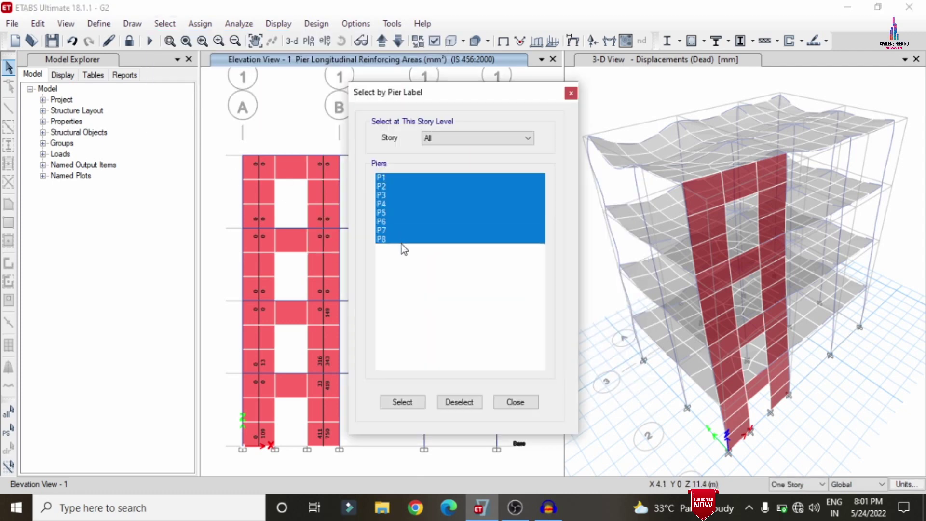
{"action": "left_click", "coordinate": [411, 405]}
{"action": "left_click", "coordinate": [515, 402]}
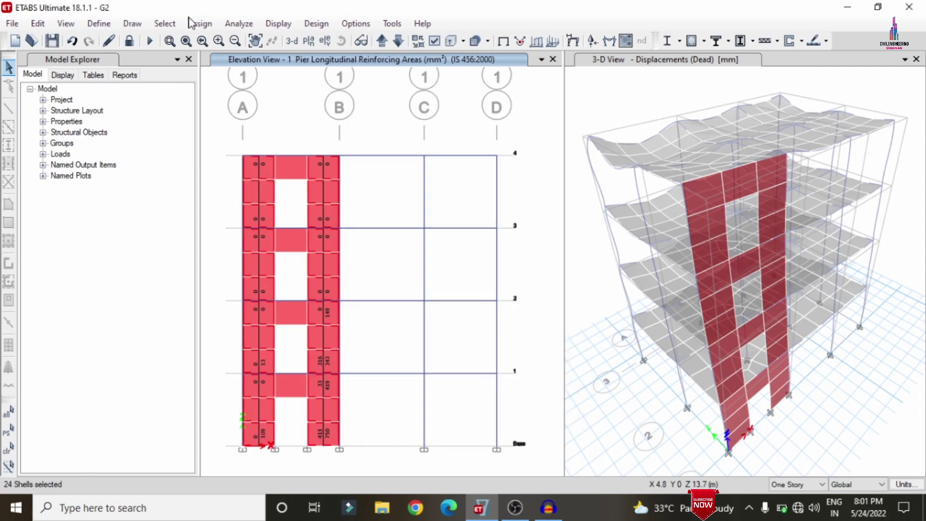
Add the shells of spandrels S1–S4 by spandrel label
{"action": "left_click", "coordinate": [177, 24]}
{"action": "mouse_move", "coordinate": [186, 40]}
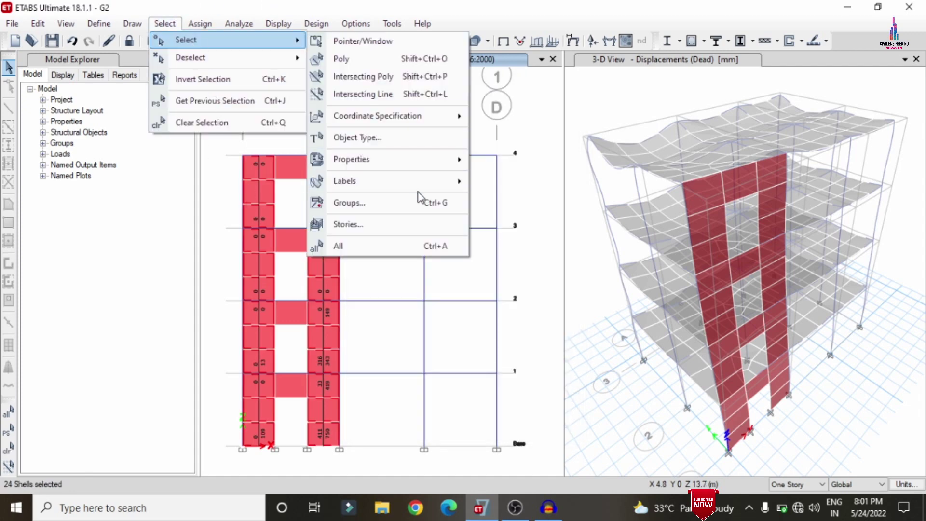
{"action": "mouse_move", "coordinate": [404, 181]}
{"action": "left_click", "coordinate": [525, 200]}
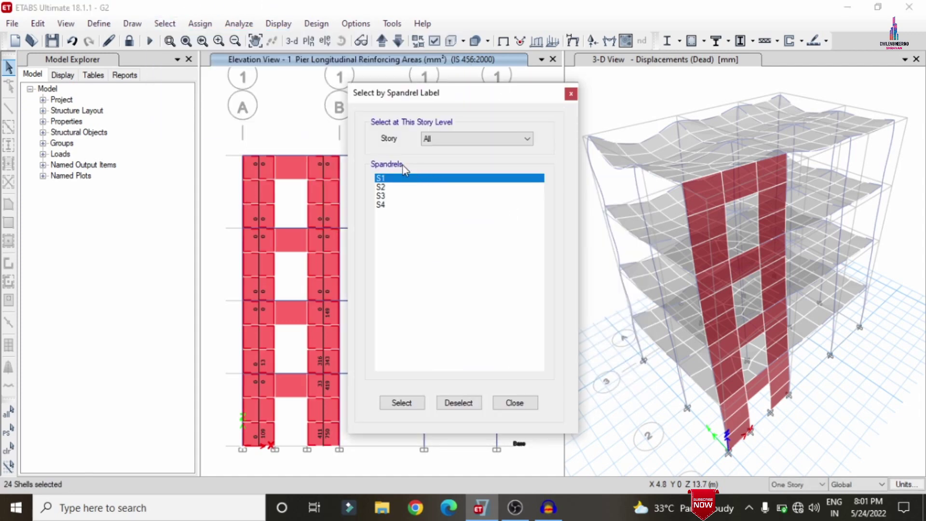
{"action": "left_click", "coordinate": [381, 204], "text": "shift"}
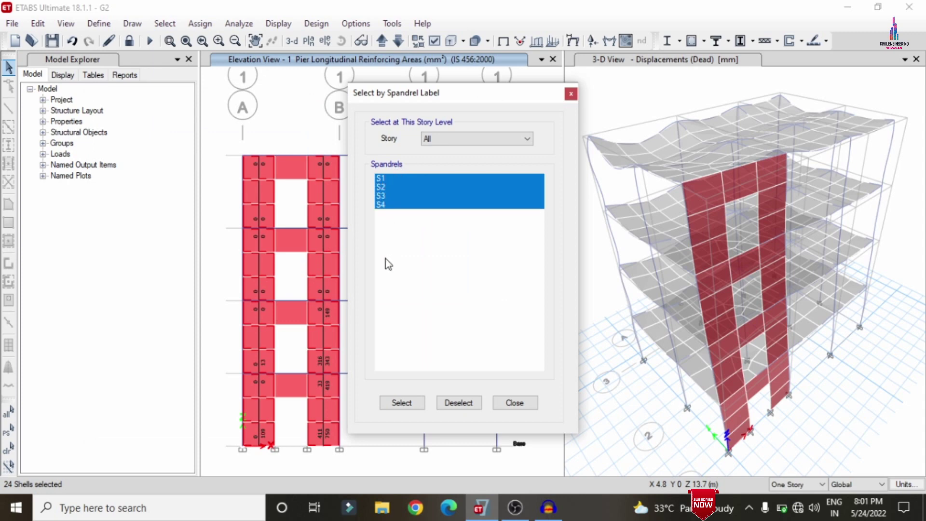
{"action": "left_click", "coordinate": [401, 403]}
{"action": "left_click", "coordinate": [514, 403]}
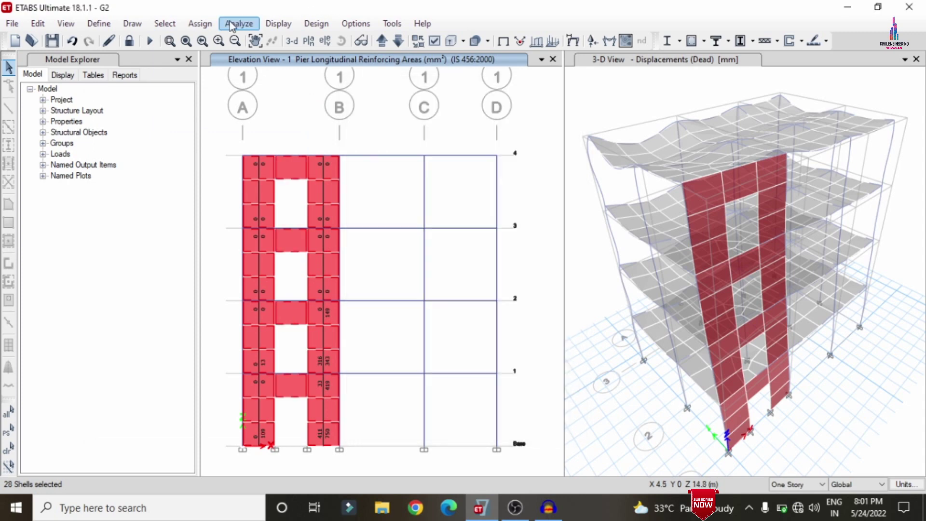
{"action": "left_click", "coordinate": [207, 24]}
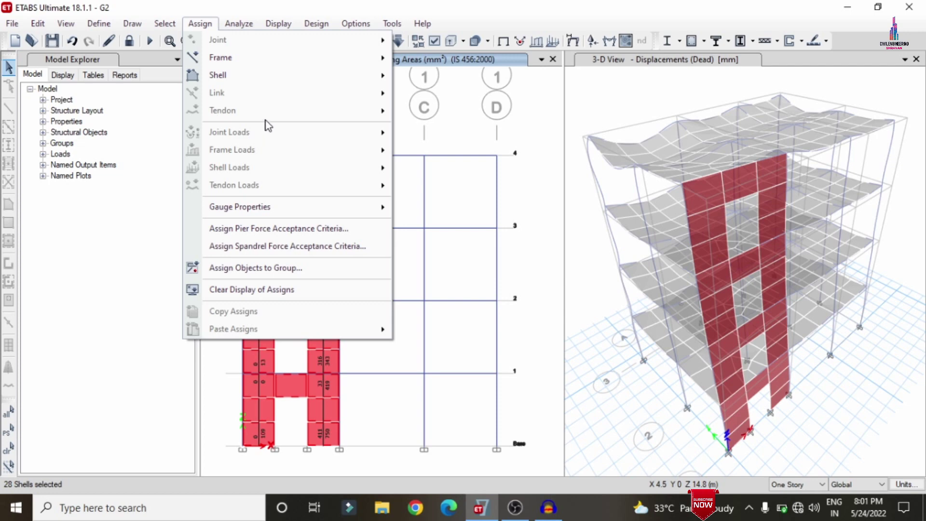
{"action": "left_click", "coordinate": [273, 26]}
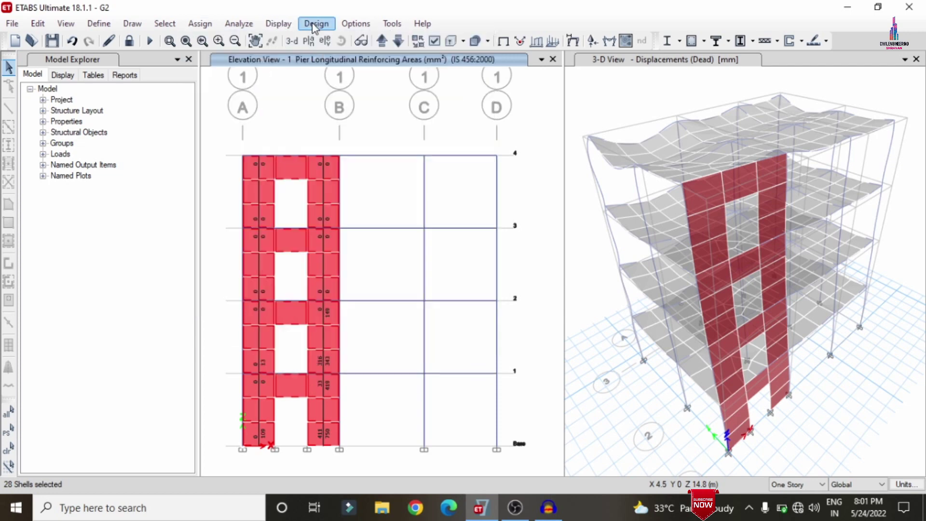
{"action": "left_click", "coordinate": [316, 23]}
{"action": "mouse_move", "coordinate": [358, 158]}
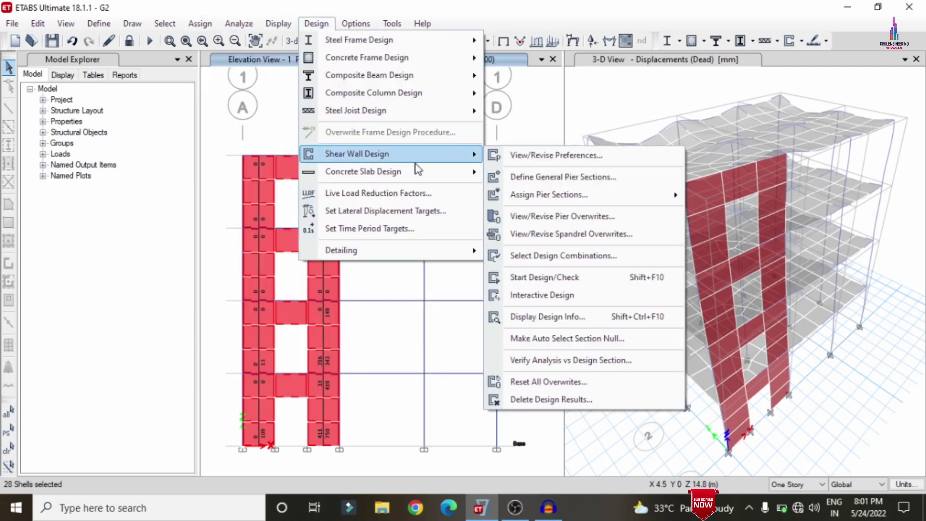
{"action": "left_click", "coordinate": [569, 226]}
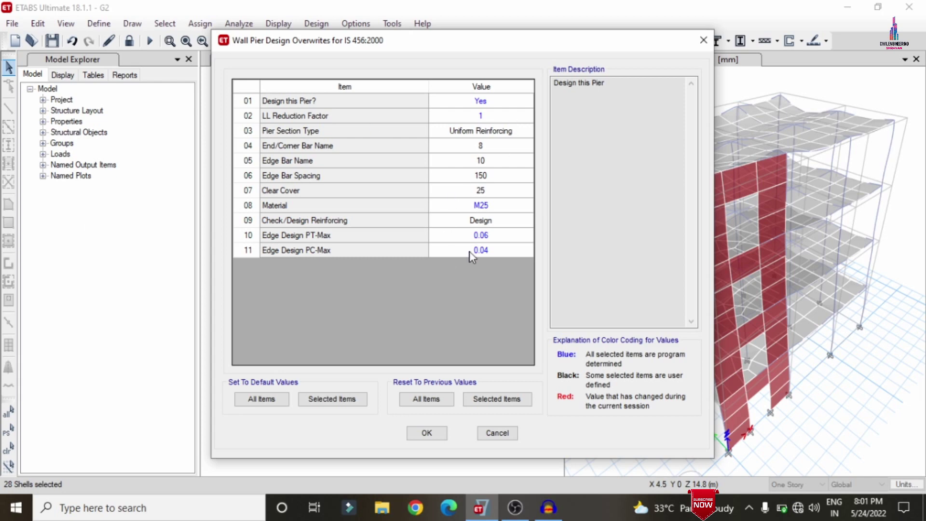
{"action": "left_click", "coordinate": [427, 433]}
{"action": "left_click", "coordinate": [316, 23]}
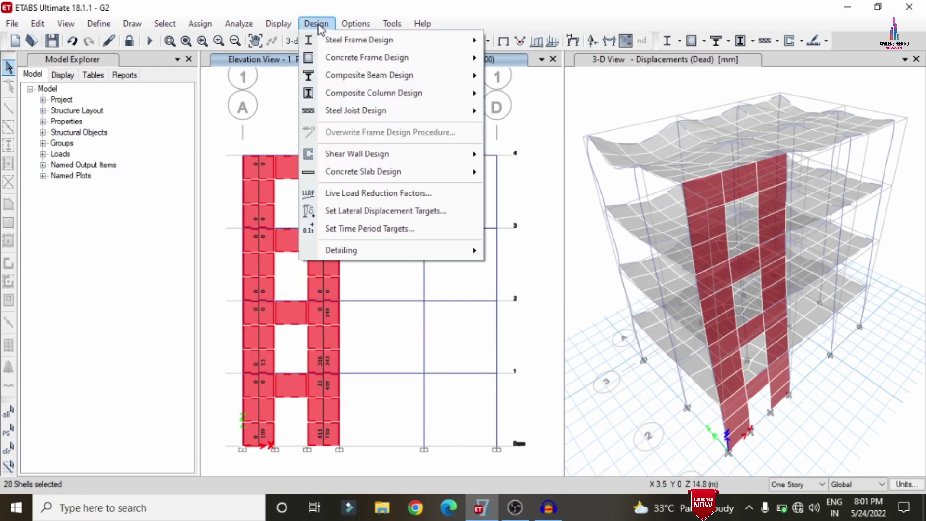
{"action": "mouse_move", "coordinate": [356, 153]}
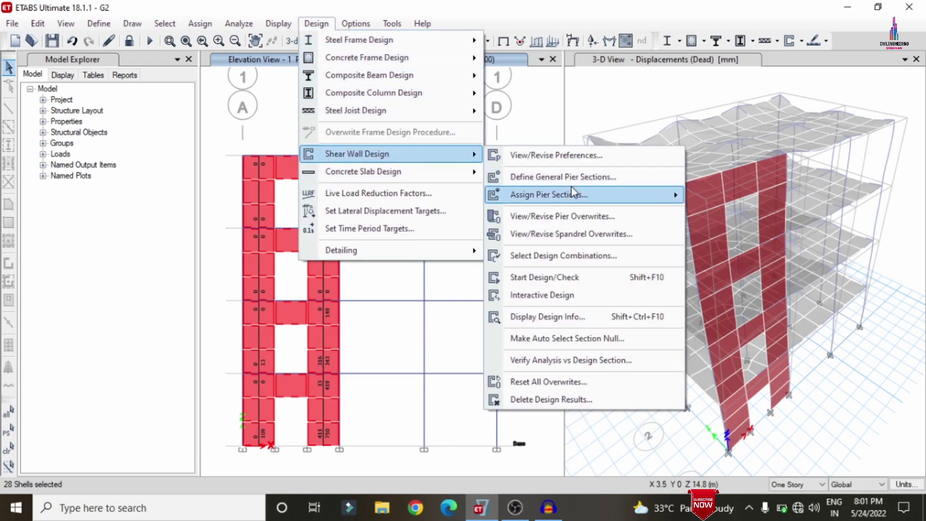
{"action": "left_click", "coordinate": [564, 160]}
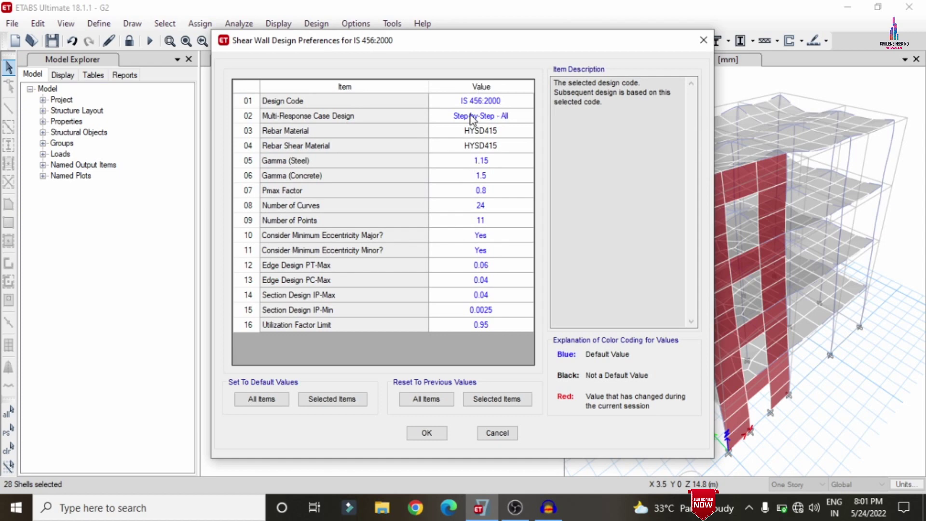
{"action": "left_click", "coordinate": [426, 433]}
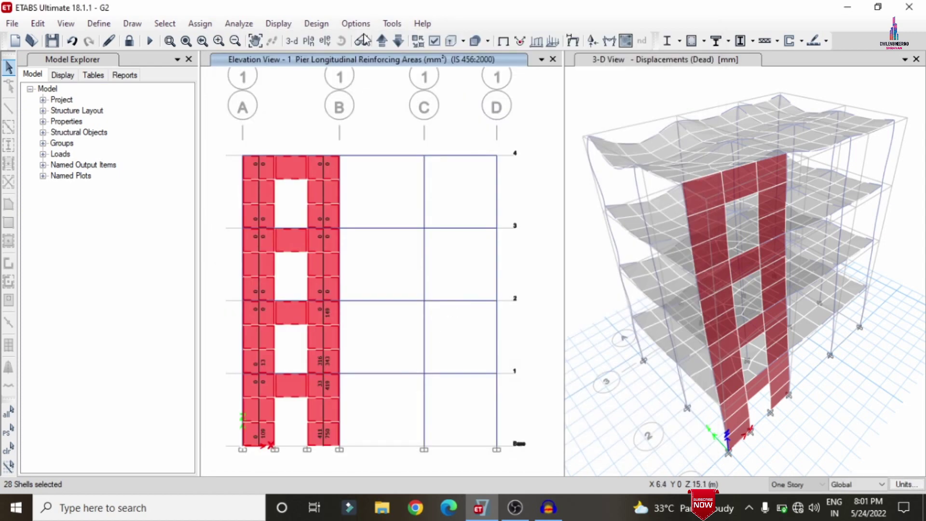
Rerun the shear wall design check with Start Design/Check
{"action": "left_click", "coordinate": [315, 23]}
{"action": "mouse_move", "coordinate": [343, 156]}
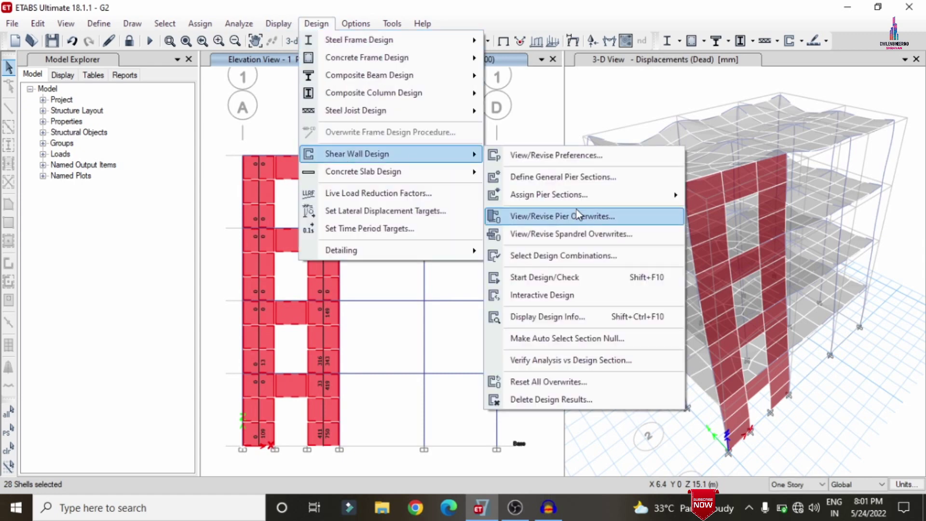
{"action": "left_click", "coordinate": [585, 278]}
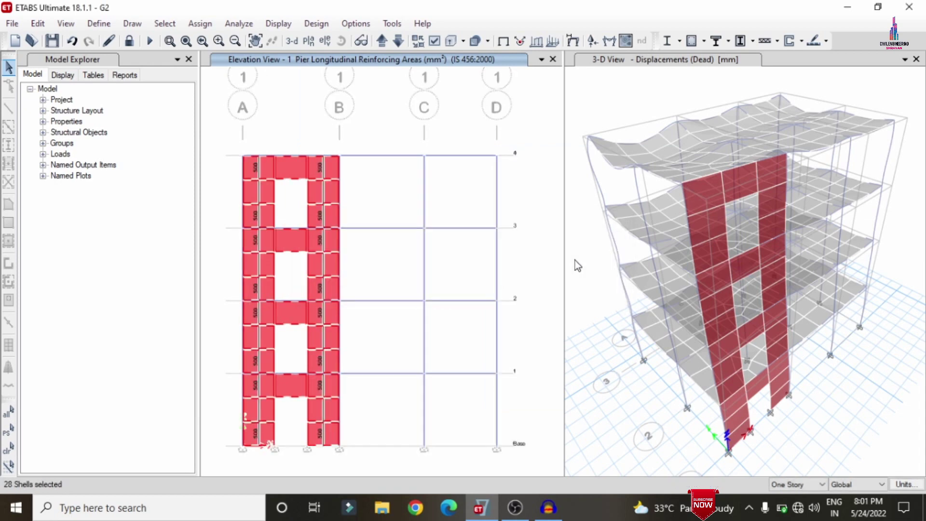
Zoom and pan the elevation to a lower story and open pier P3's design details
{"action": "left_click", "coordinate": [290, 65]}
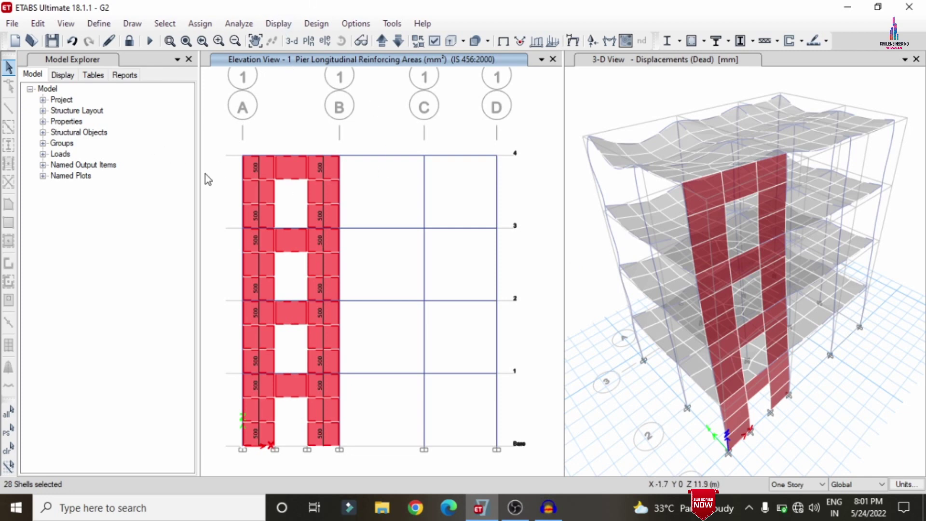
{"action": "scroll", "coordinate": [251, 170], "scroll_direction": "up", "scroll_amount": 3}
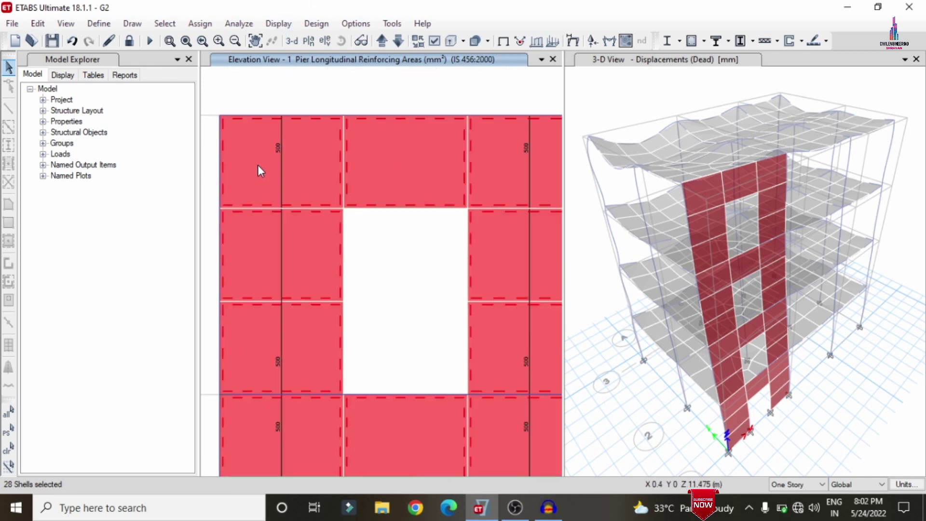
{"action": "scroll", "coordinate": [258, 165], "scroll_direction": "down", "scroll_amount": 2}
{"action": "middle_click_drag", "start_coordinate": [467, 189], "coordinate": [480, 52]}
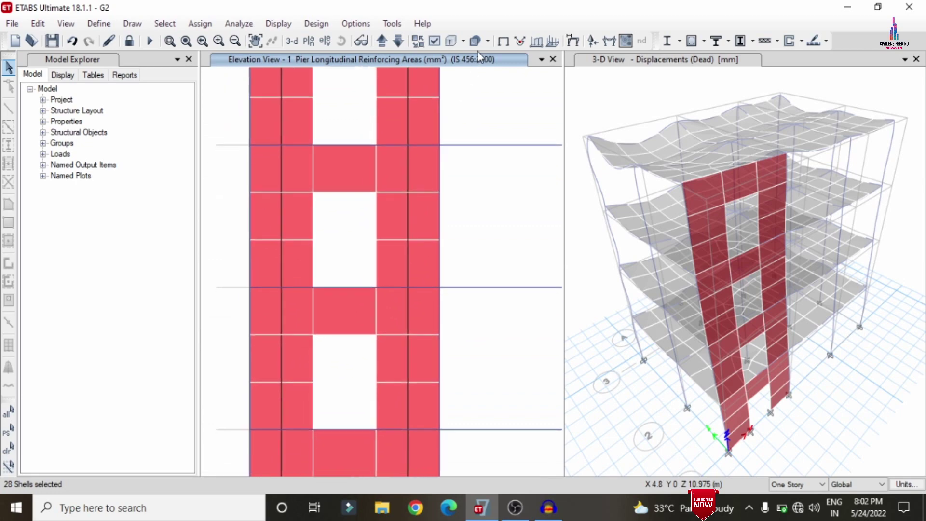
{"action": "right_click", "coordinate": [270, 307]}
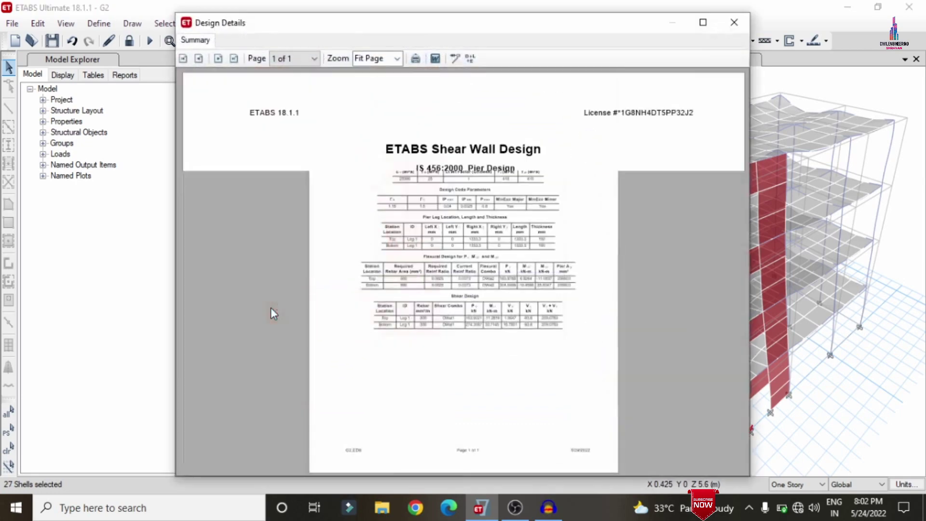
{"action": "left_click", "coordinate": [704, 23]}
{"action": "scroll", "coordinate": [459, 279], "scroll_direction": "up", "scroll_amount": 6}
{"action": "scroll", "coordinate": [512, 240], "scroll_direction": "up", "scroll_amount": 2}
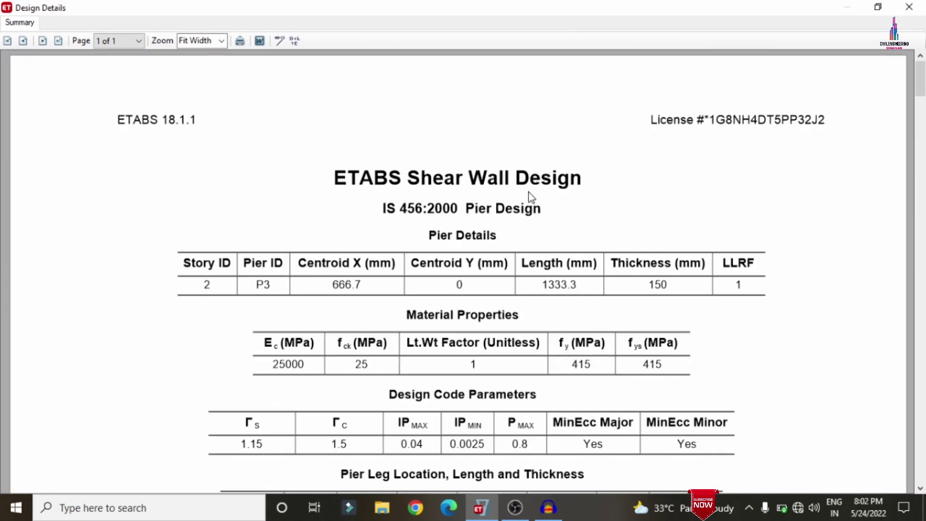
{"action": "scroll", "coordinate": [514, 211], "scroll_direction": "down", "scroll_amount": 12}
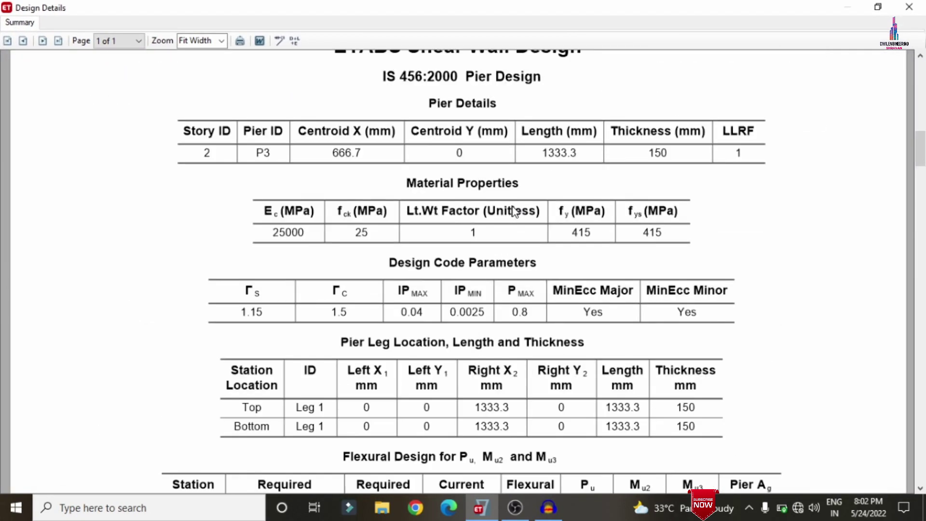
{"action": "scroll", "coordinate": [515, 210], "scroll_direction": "down", "scroll_amount": 10}
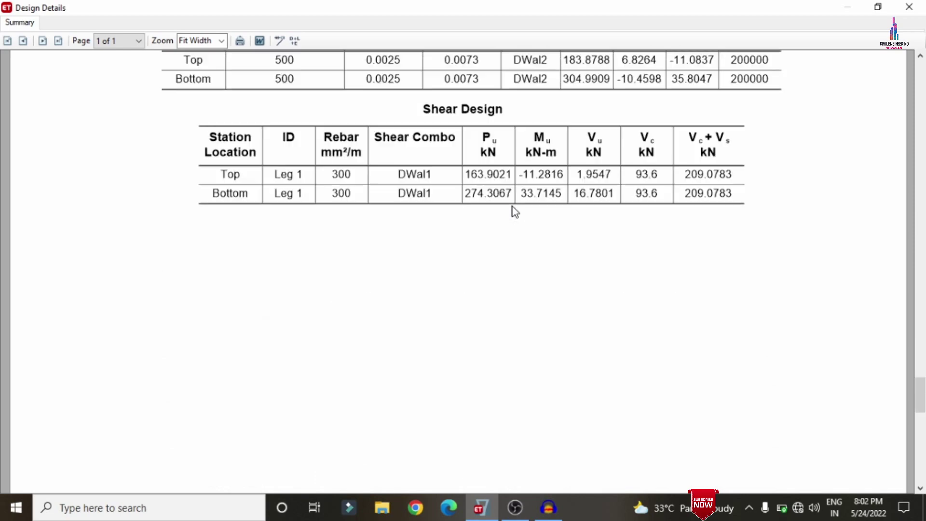
{"action": "scroll", "coordinate": [513, 209], "scroll_direction": "up", "scroll_amount": 20}
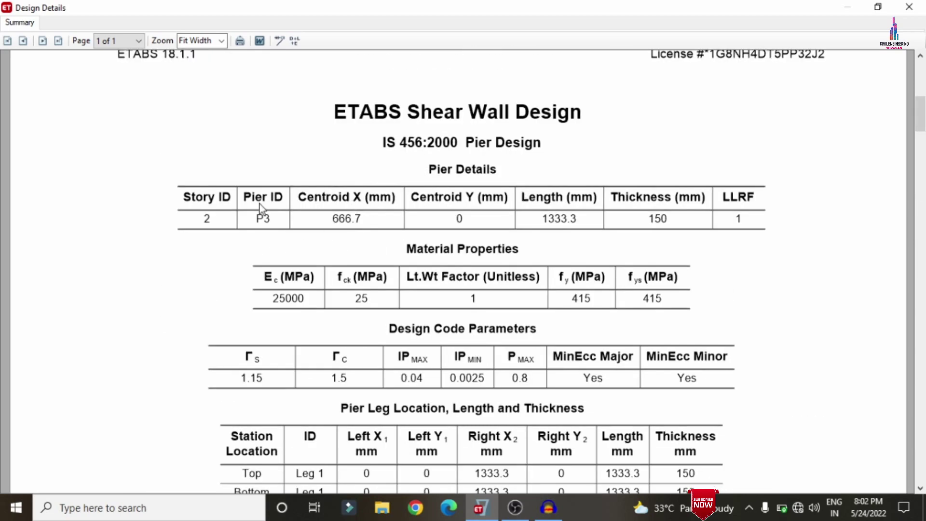
{"action": "left_click", "coordinate": [913, 6]}
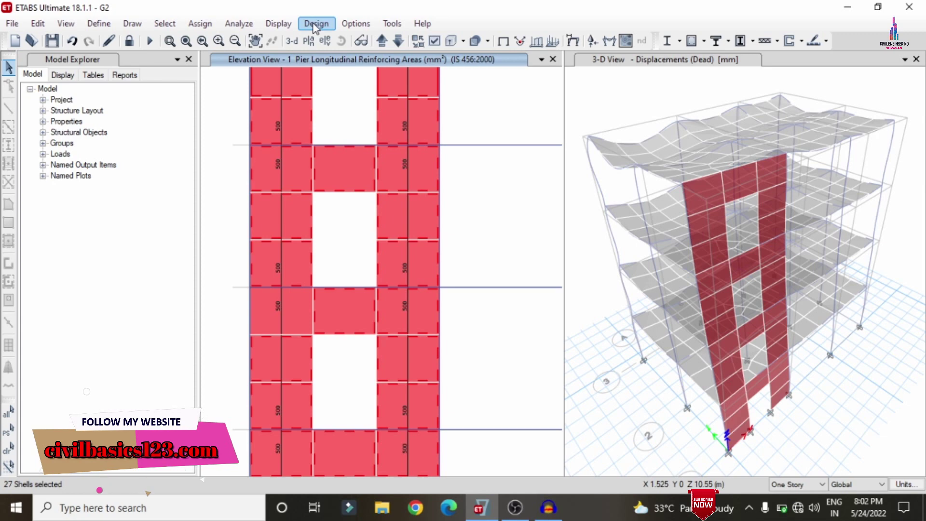
Display Pier Longitudinal Reinforcing on the wall elevation
{"action": "left_click", "coordinate": [281, 26]}
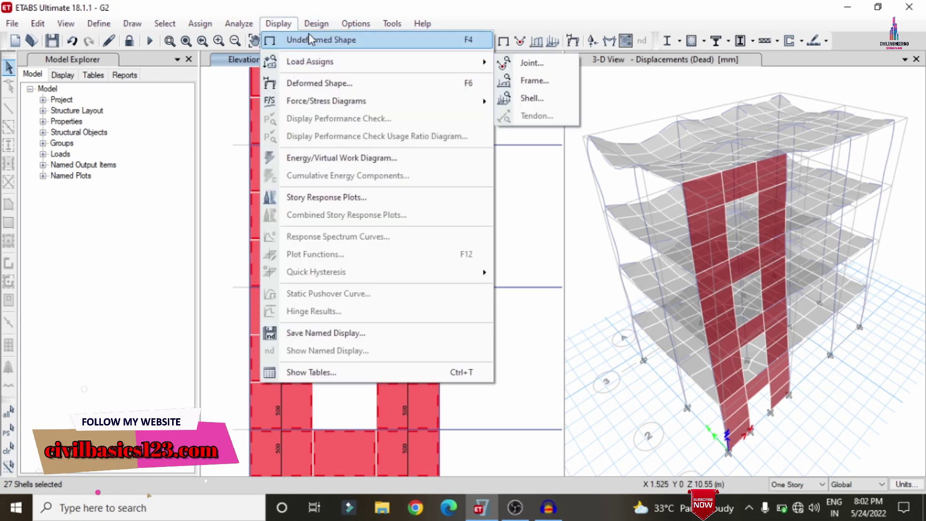
{"action": "left_click", "coordinate": [316, 24]}
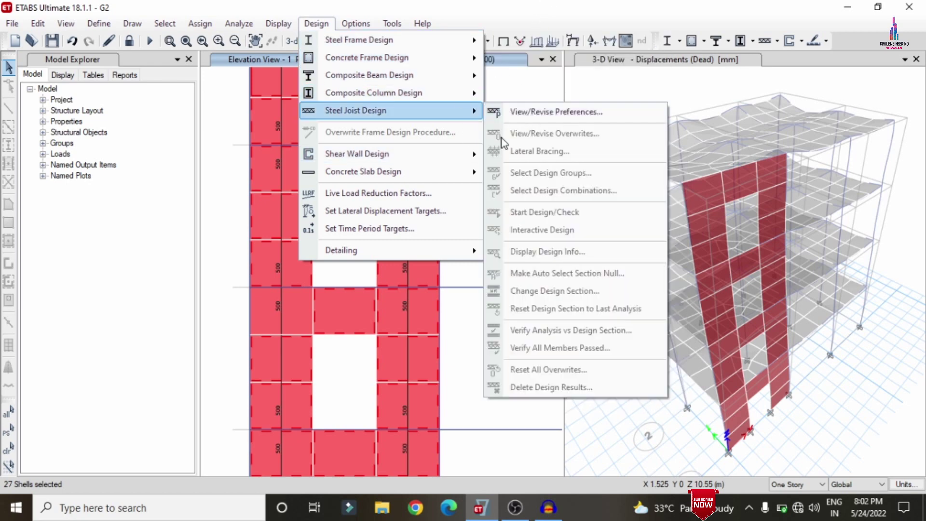
{"action": "mouse_move", "coordinate": [369, 155]}
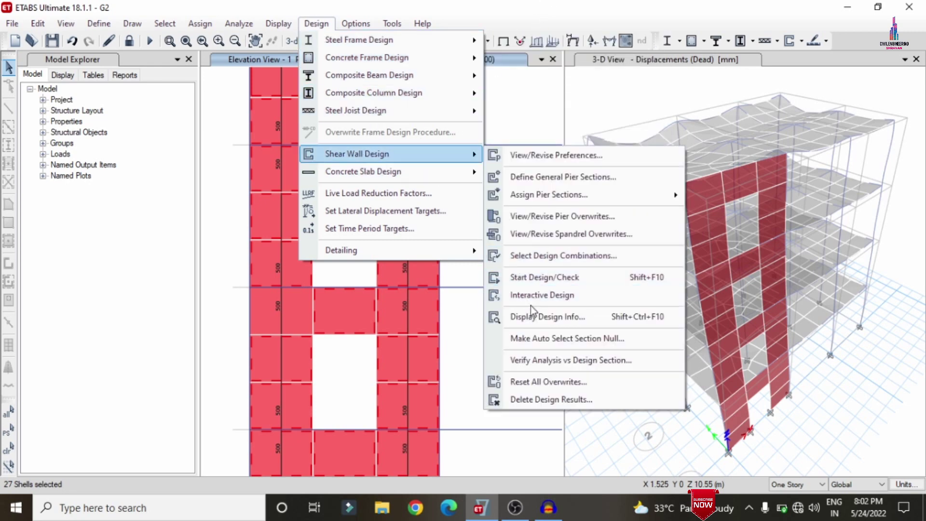
{"action": "left_click", "coordinate": [565, 318]}
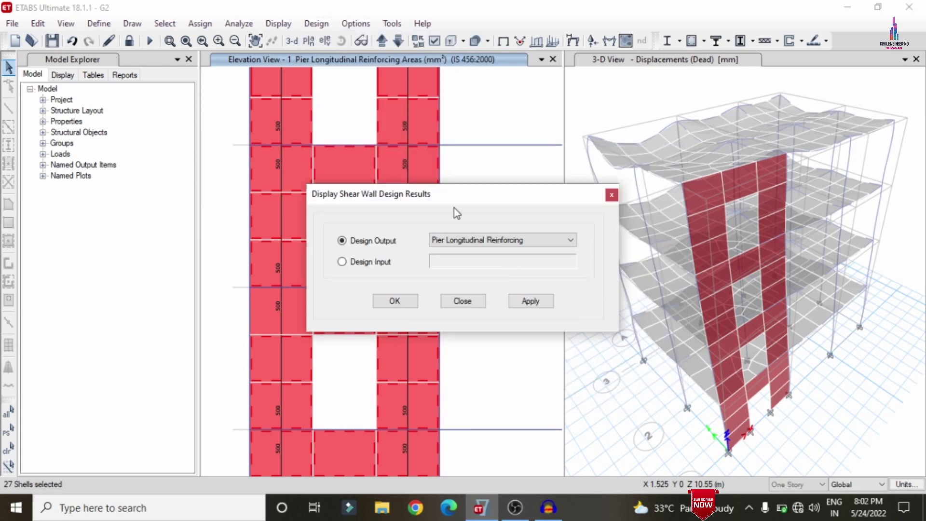
{"action": "left_click", "coordinate": [477, 240]}
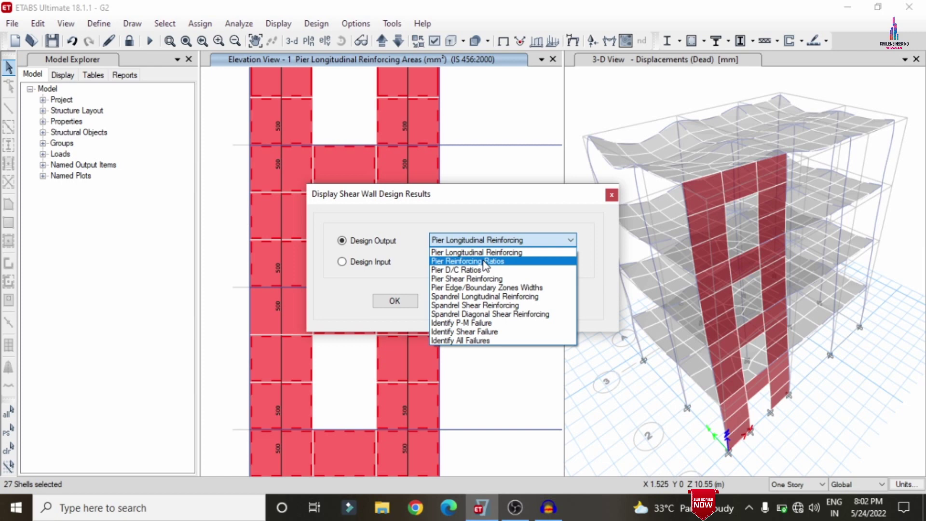
{"action": "left_click", "coordinate": [489, 254]}
{"action": "left_click_drag", "start_coordinate": [492, 198], "coordinate": [562, 123]}
{"action": "left_click", "coordinate": [604, 226]}
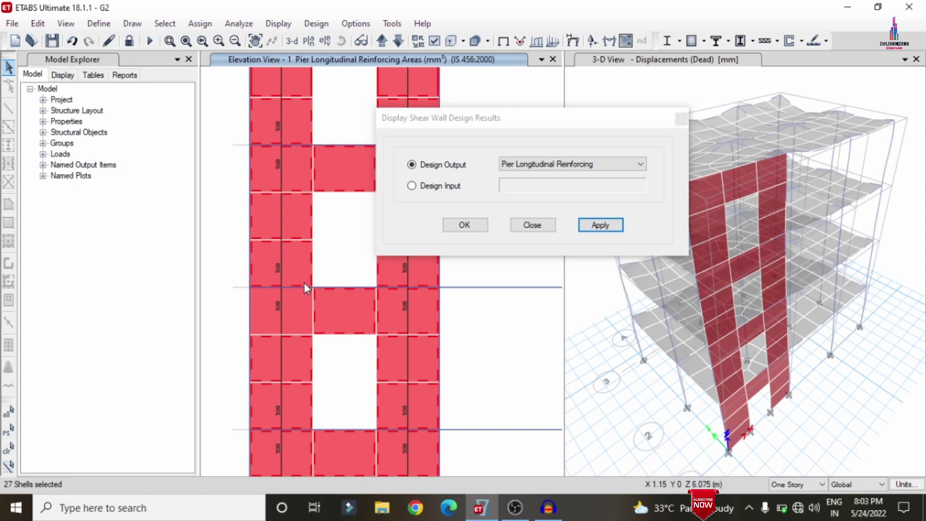
Switch the displayed design output to Pier D/C Ratios and apply it
{"action": "left_click", "coordinate": [543, 164]}
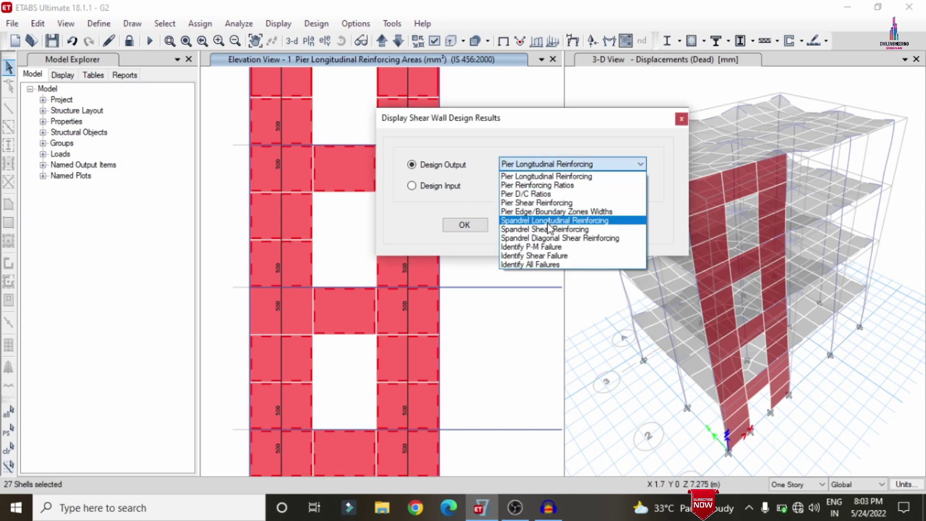
{"action": "left_click", "coordinate": [548, 194]}
{"action": "left_click", "coordinate": [609, 227]}
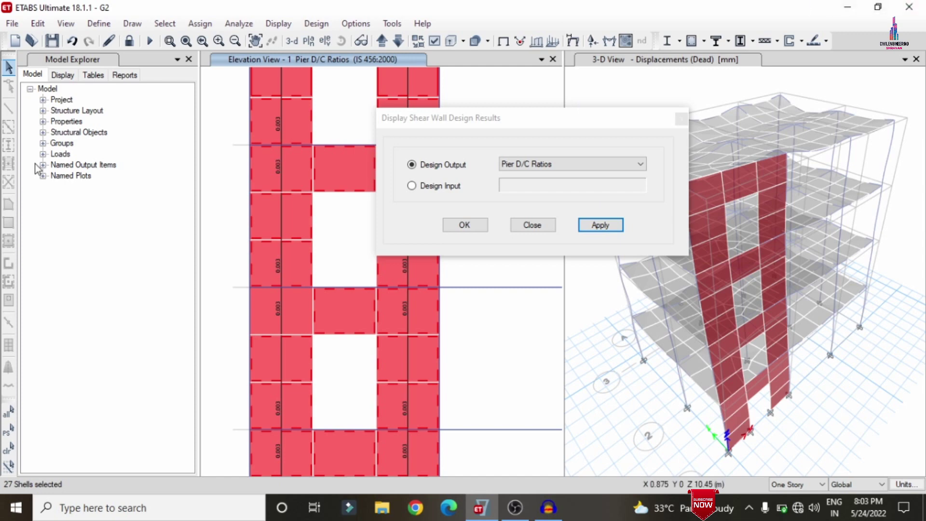
Show Pier Shear Reinforcing across the whole wall elevation
{"action": "scroll", "coordinate": [277, 138], "scroll_direction": "down", "scroll_amount": 3}
{"action": "scroll", "coordinate": [358, 233], "scroll_direction": "up", "scroll_amount": 5}
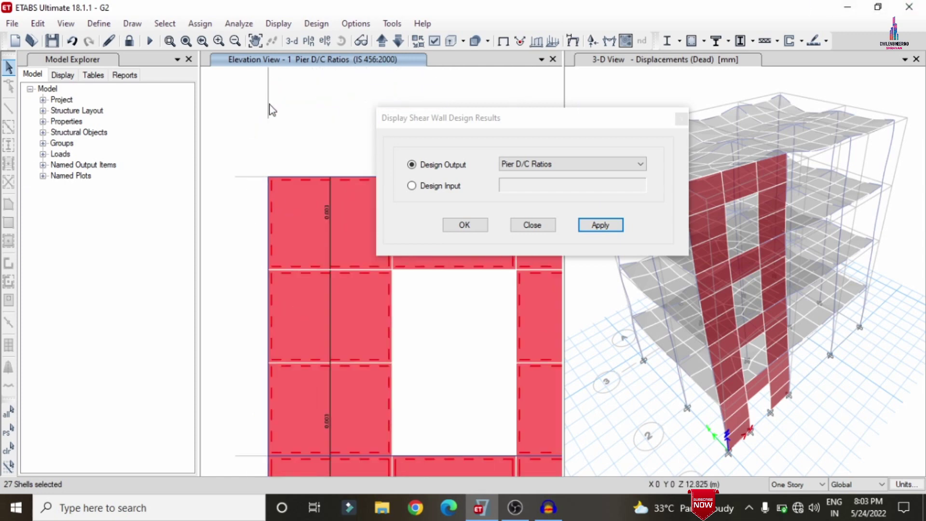
{"action": "scroll", "coordinate": [340, 205], "scroll_direction": "up", "scroll_amount": 2}
{"action": "scroll", "coordinate": [338, 202], "scroll_direction": "up", "scroll_amount": 2}
{"action": "scroll", "coordinate": [306, 196], "scroll_direction": "down", "scroll_amount": 1}
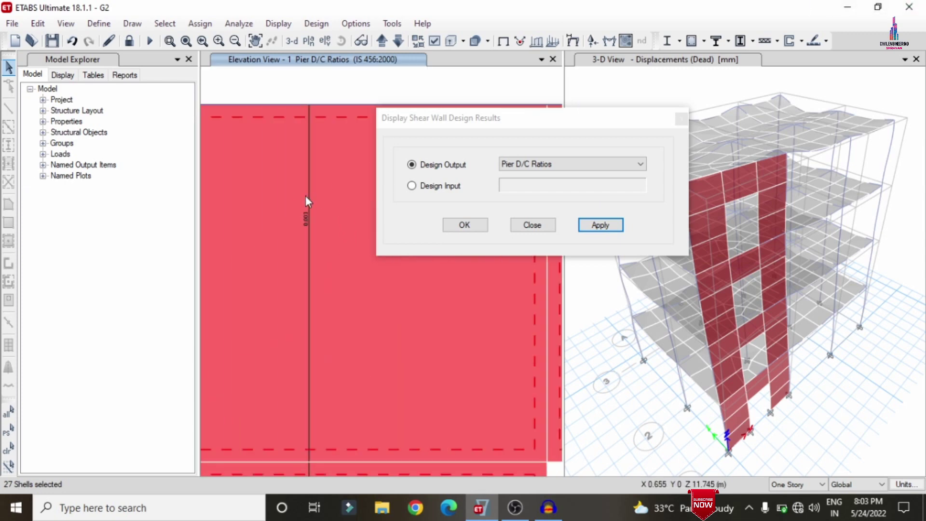
{"action": "scroll", "coordinate": [304, 201], "scroll_direction": "up", "scroll_amount": 1}
{"action": "scroll", "coordinate": [305, 195], "scroll_direction": "down", "scroll_amount": 3}
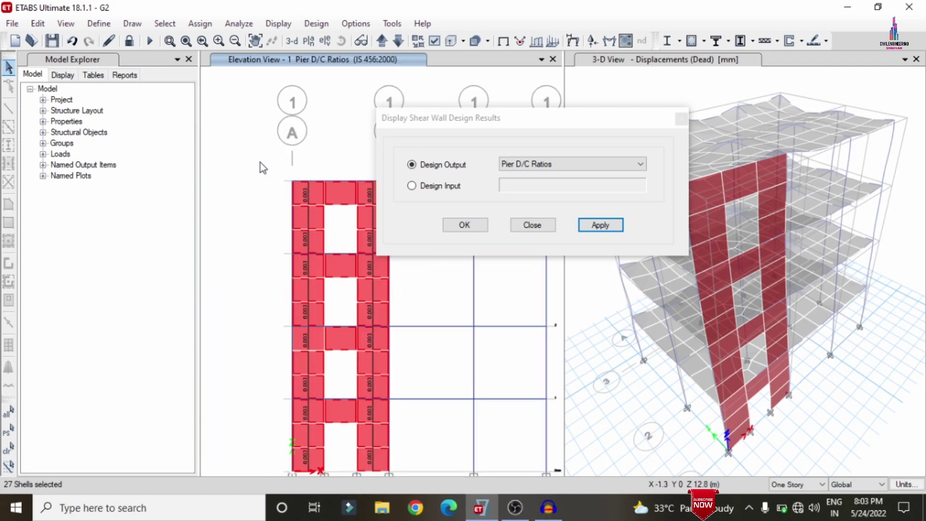
{"action": "middle_click_drag", "start_coordinate": [237, 209], "coordinate": [182, 144]}
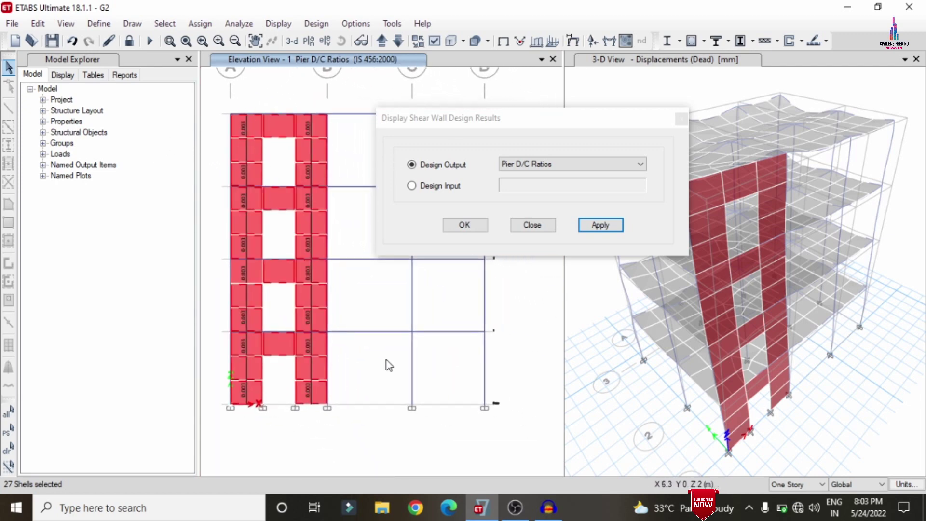
{"action": "left_click", "coordinate": [541, 163]}
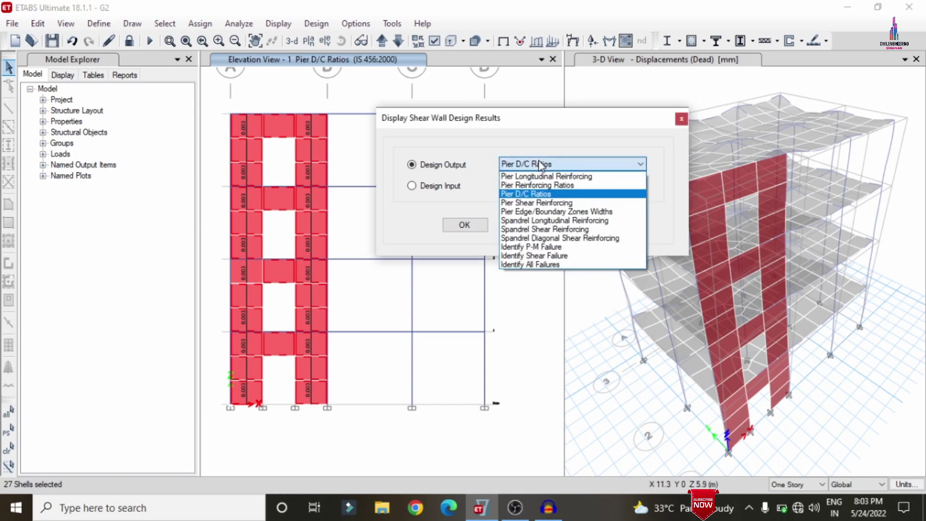
{"action": "left_click", "coordinate": [539, 207]}
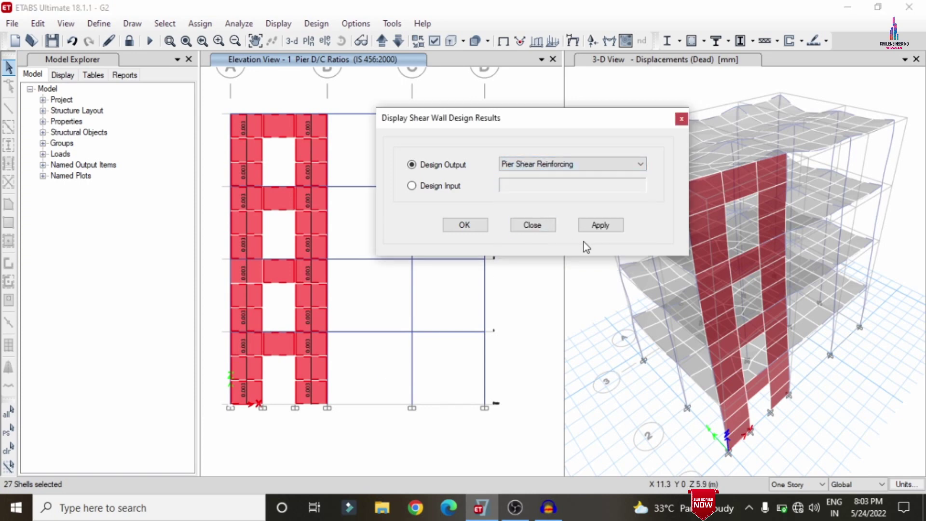
{"action": "left_click", "coordinate": [598, 228]}
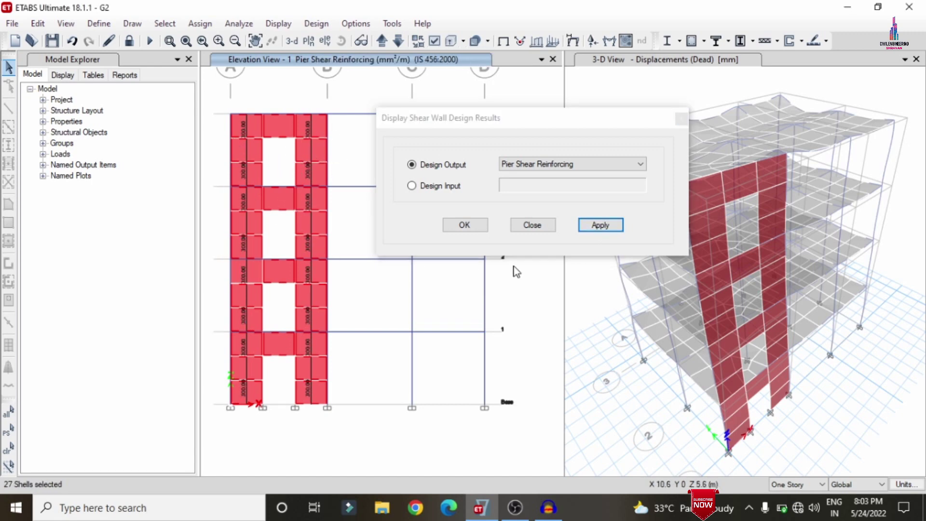
Switch the elevation output to Identify All Failures and confirm
{"action": "left_click", "coordinate": [552, 165]}
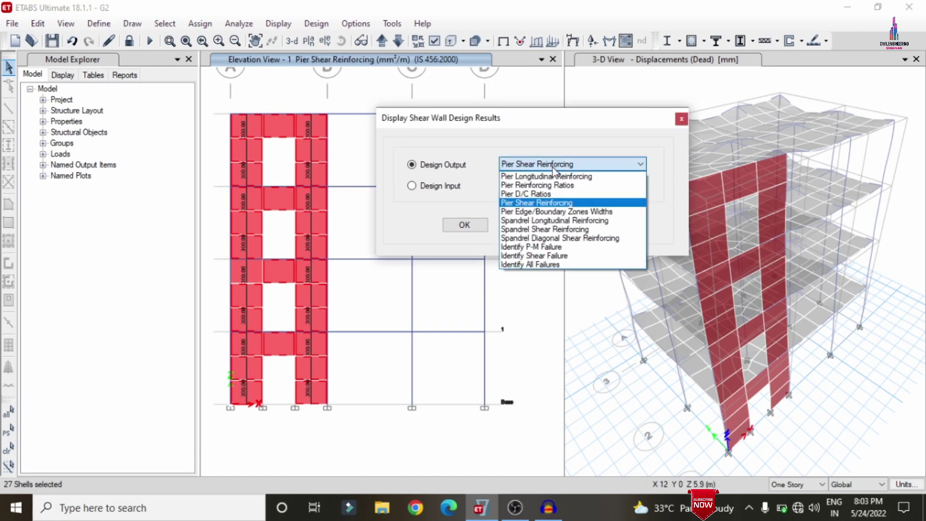
{"action": "left_click", "coordinate": [533, 265]}
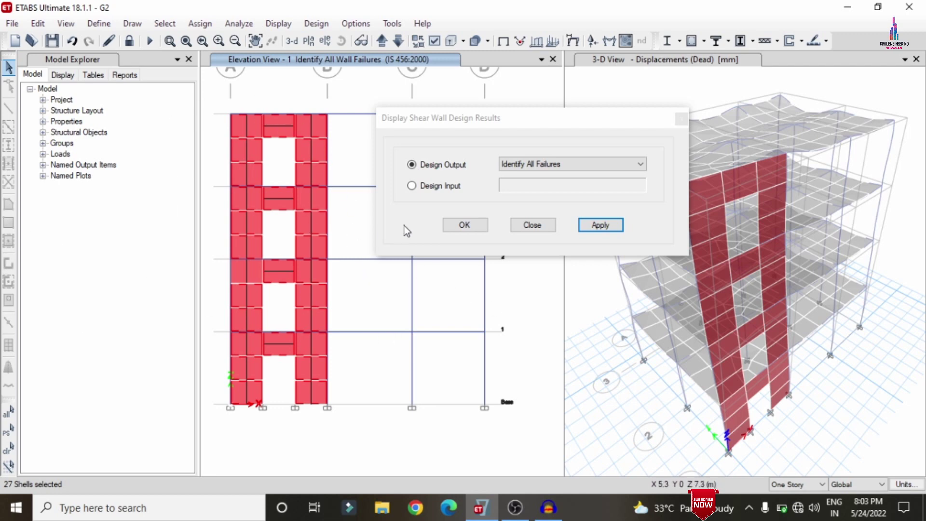
{"action": "left_click", "coordinate": [464, 226]}
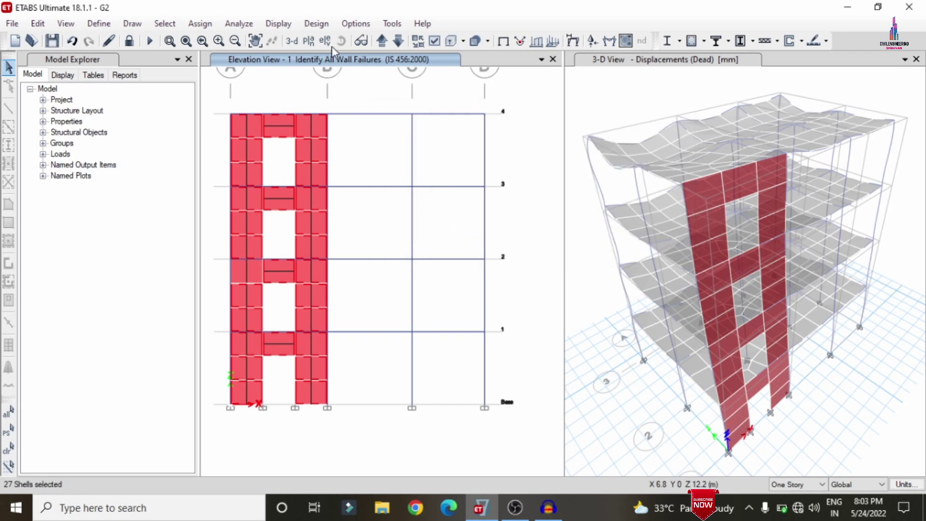
Select all piers P1 through P8 by pier label
{"action": "left_click", "coordinate": [165, 24]}
{"action": "mouse_move", "coordinate": [186, 39]}
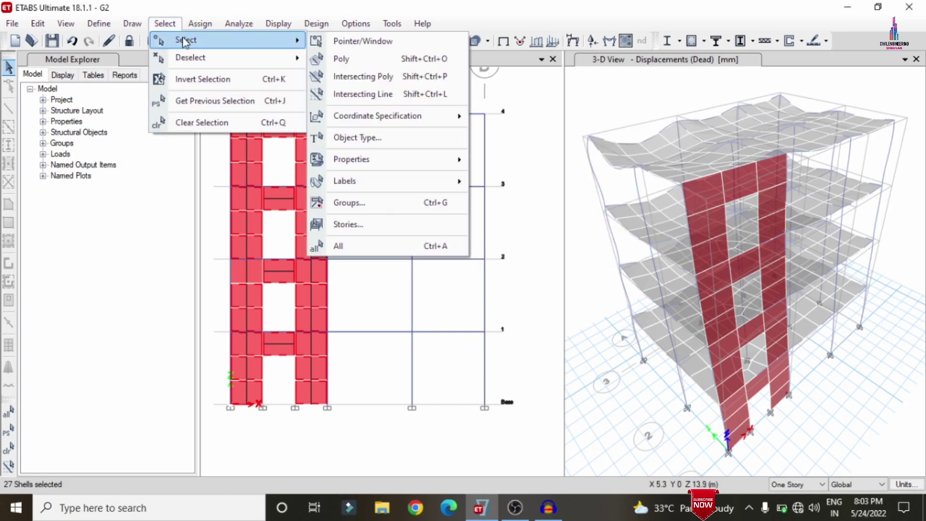
{"action": "mouse_move", "coordinate": [380, 188]}
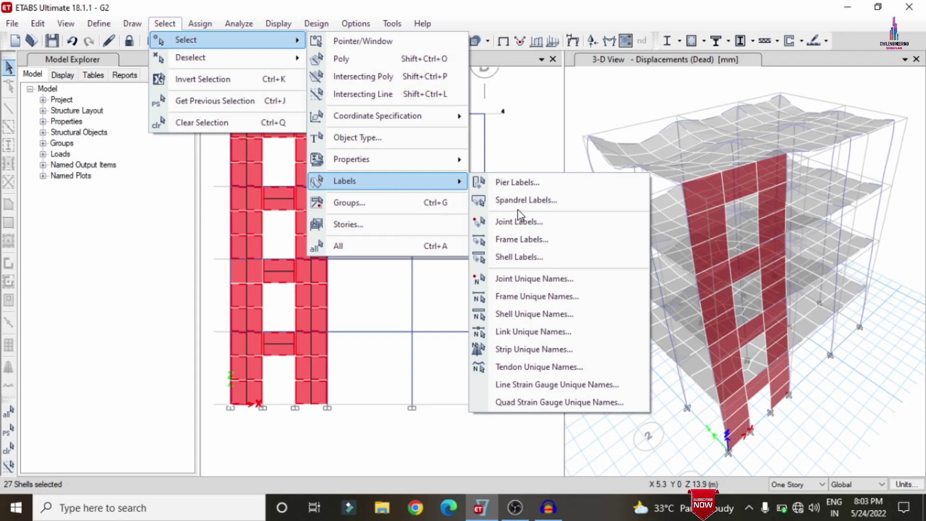
{"action": "left_click", "coordinate": [521, 183]}
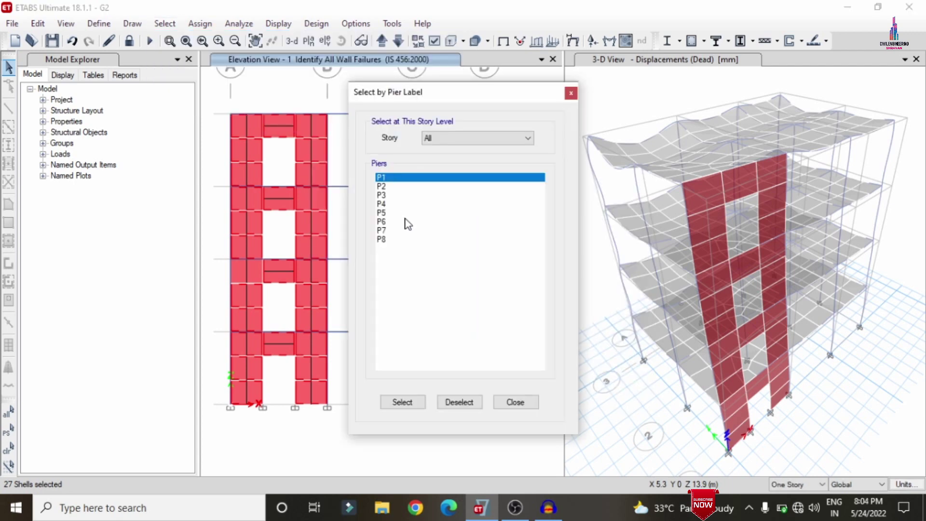
{"action": "left_click", "coordinate": [401, 238], "text": "shift"}
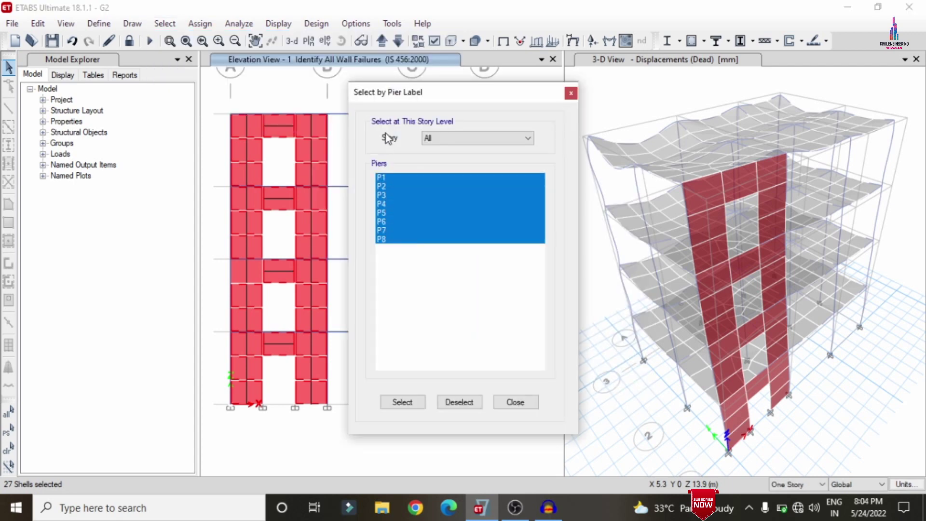
{"action": "left_click", "coordinate": [397, 402]}
{"action": "left_click", "coordinate": [525, 403]}
Select all spandrels S1 through S4 by spandrel label
{"action": "left_click", "coordinate": [166, 25]}
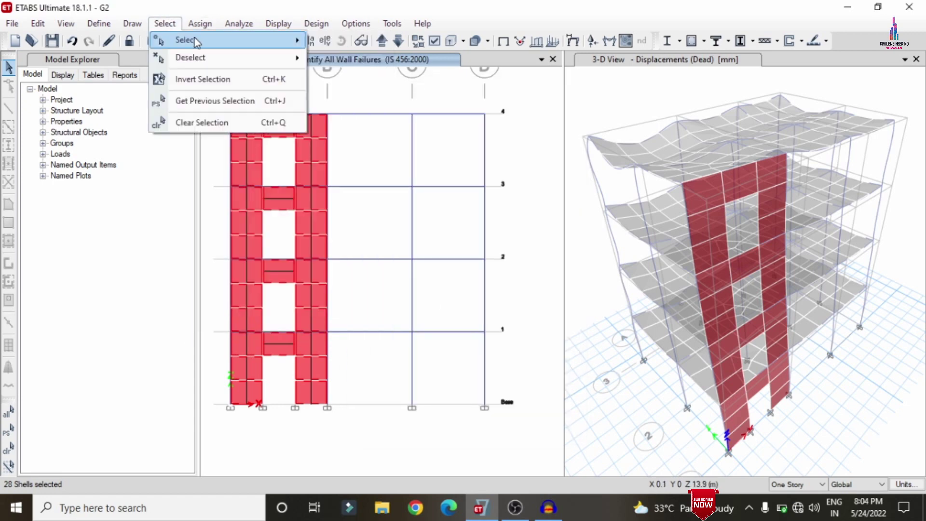
{"action": "mouse_move", "coordinate": [184, 39]}
{"action": "mouse_move", "coordinate": [338, 181]}
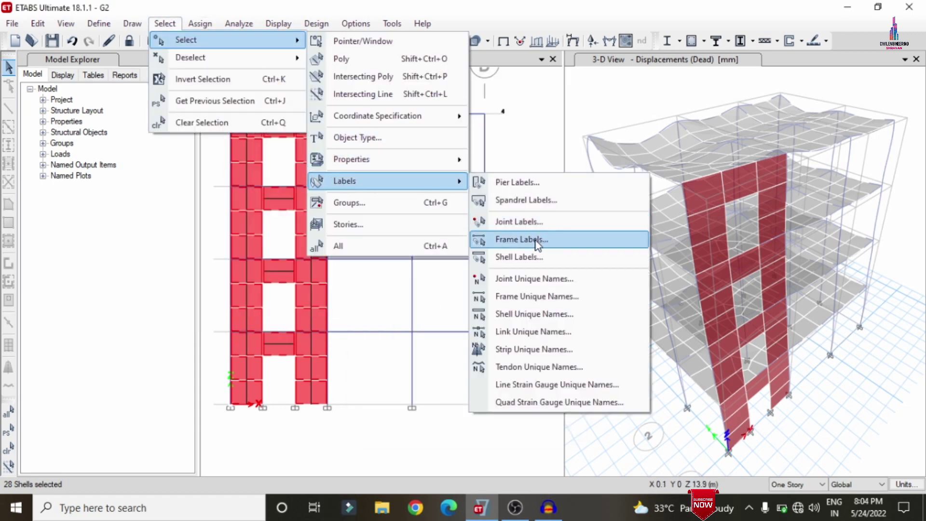
{"action": "left_click", "coordinate": [526, 202]}
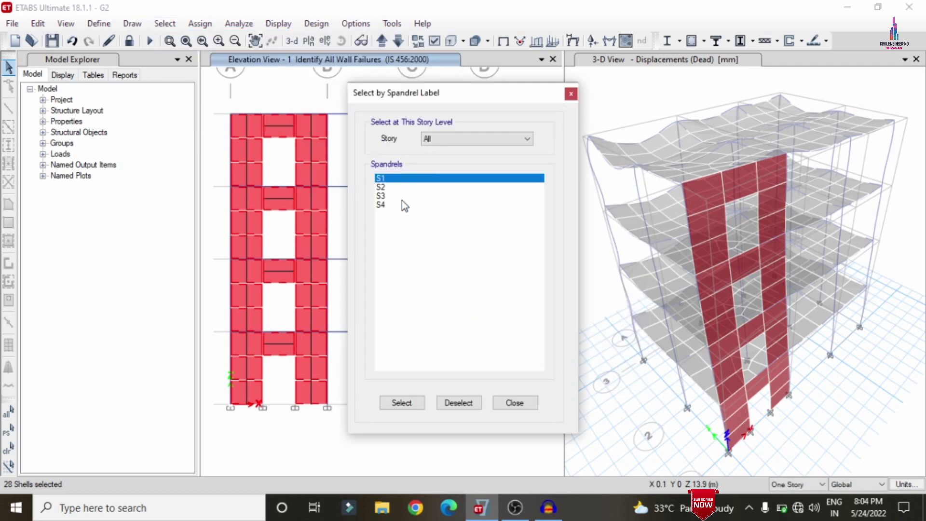
{"action": "left_click_drag", "start_coordinate": [396, 183], "coordinate": [393, 216]}
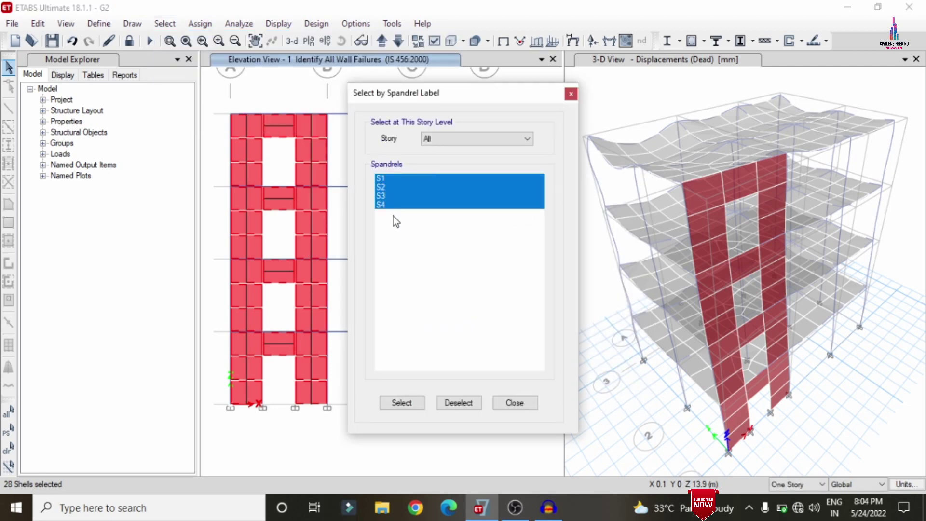
{"action": "left_click", "coordinate": [413, 403]}
{"action": "left_click", "coordinate": [532, 404]}
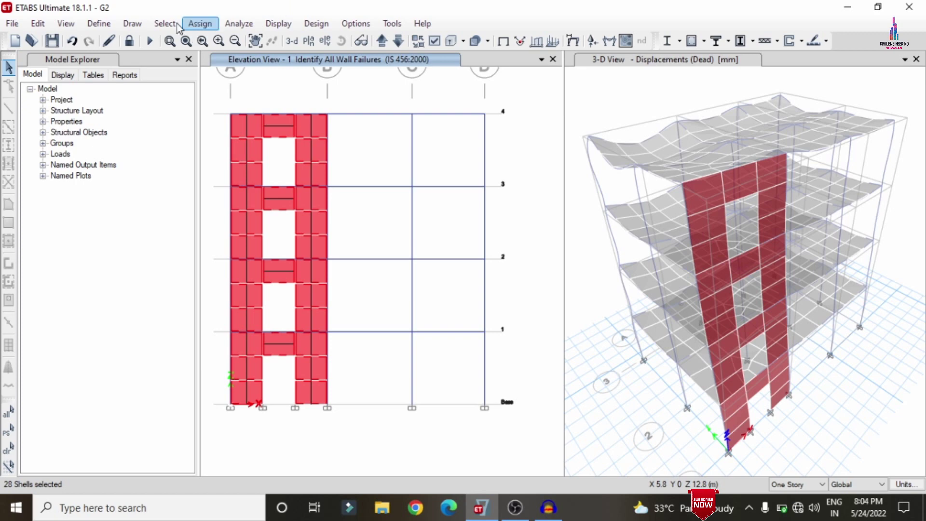
Start a new general pier section Pier1 with M25 as base material
{"action": "left_click", "coordinate": [307, 24]}
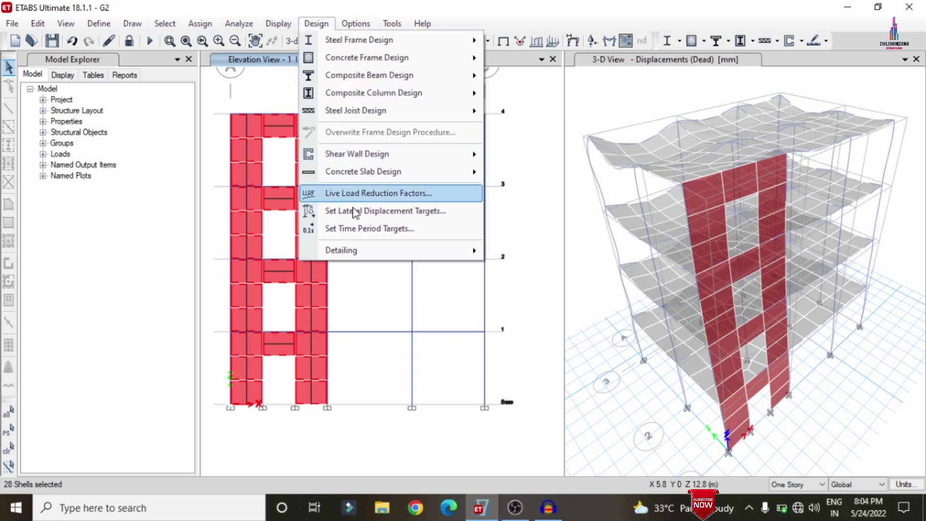
{"action": "mouse_move", "coordinate": [358, 153]}
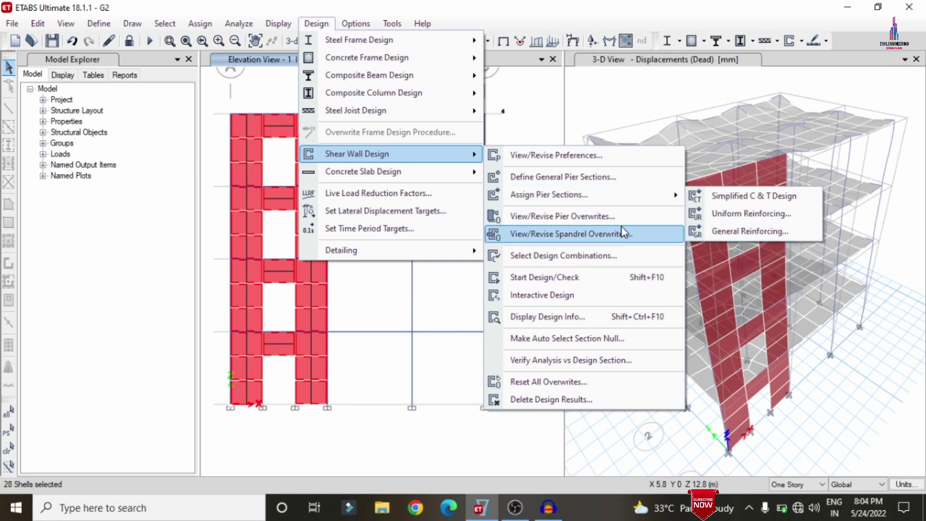
{"action": "mouse_move", "coordinate": [596, 199]}
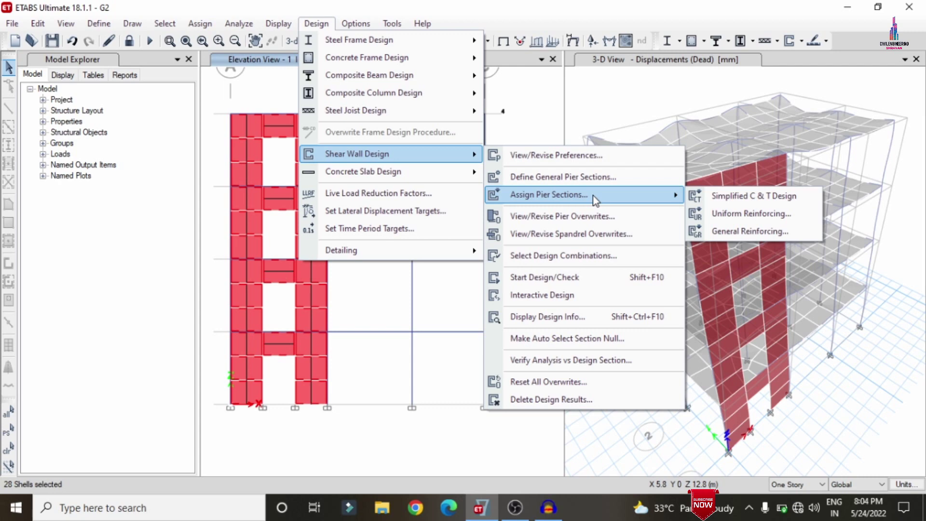
{"action": "left_click", "coordinate": [584, 180]}
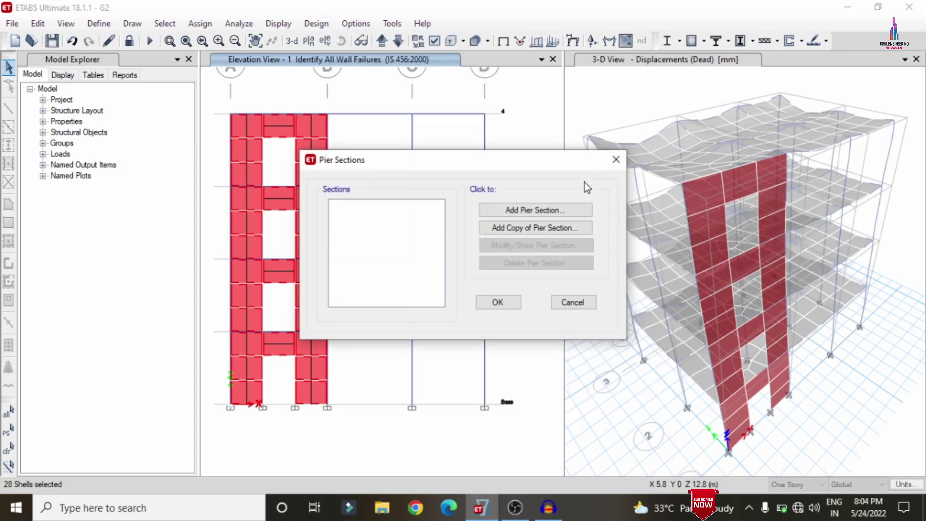
{"action": "left_click", "coordinate": [531, 215]}
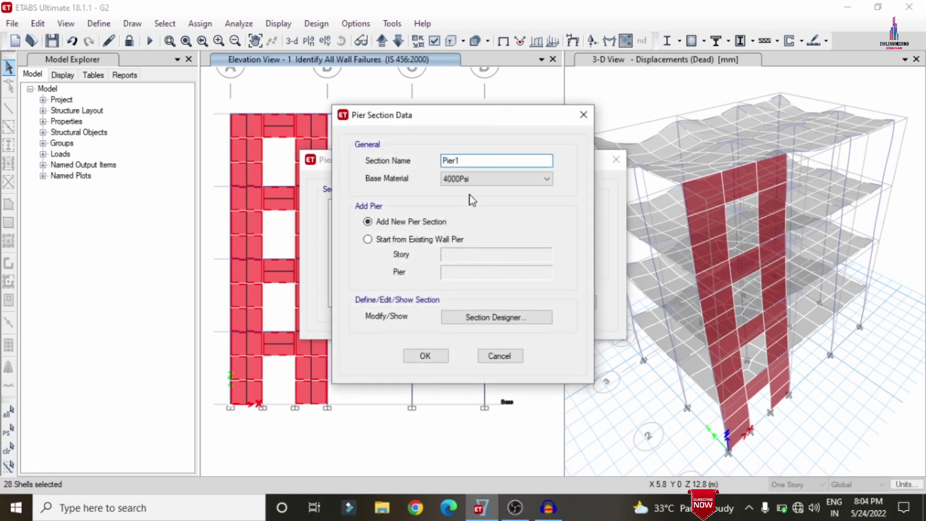
{"action": "left_click", "coordinate": [470, 182]}
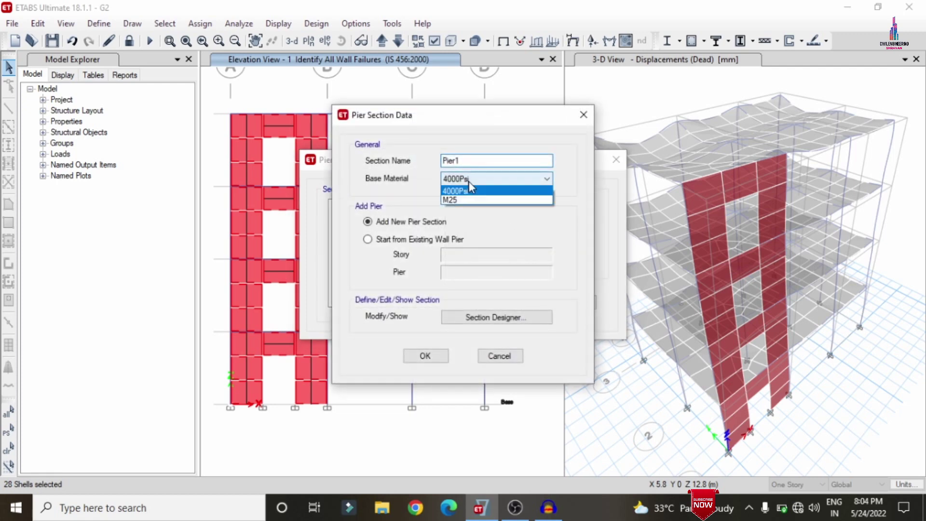
{"action": "left_click", "coordinate": [458, 202]}
Base Pier1 on existing wall pier P7 at Story 4
{"action": "left_click", "coordinate": [410, 240]}
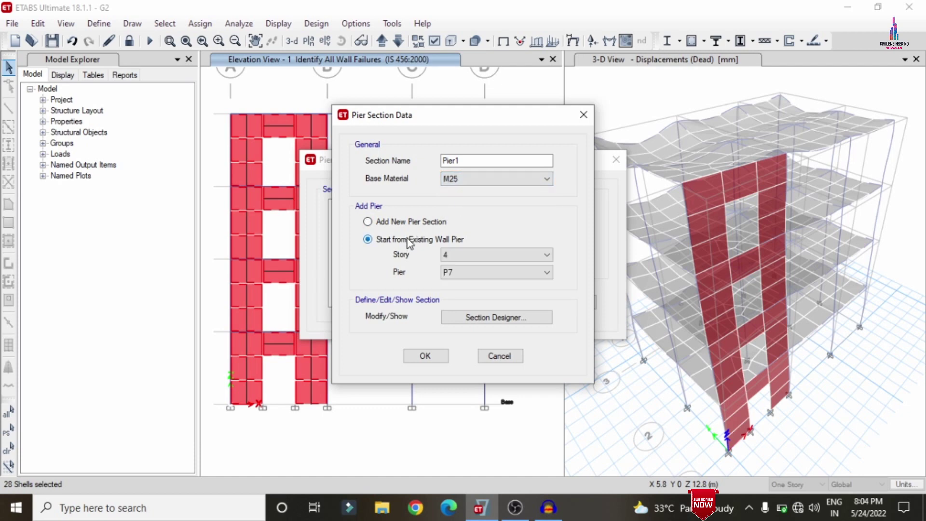
{"action": "left_click", "coordinate": [492, 255]}
{"action": "left_click", "coordinate": [491, 254]}
{"action": "left_click", "coordinate": [472, 273]}
{"action": "left_click", "coordinate": [469, 276]}
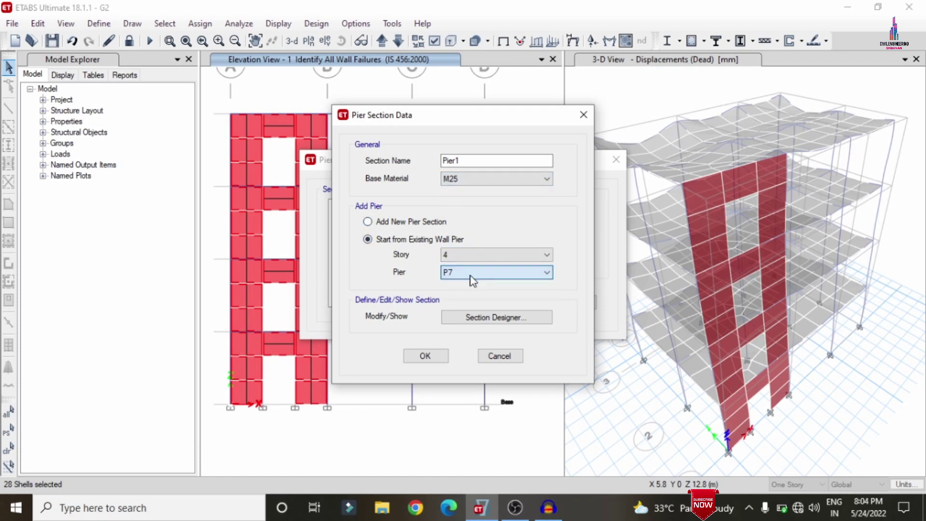
{"action": "left_click", "coordinate": [472, 256]}
{"action": "left_click", "coordinate": [472, 256]}
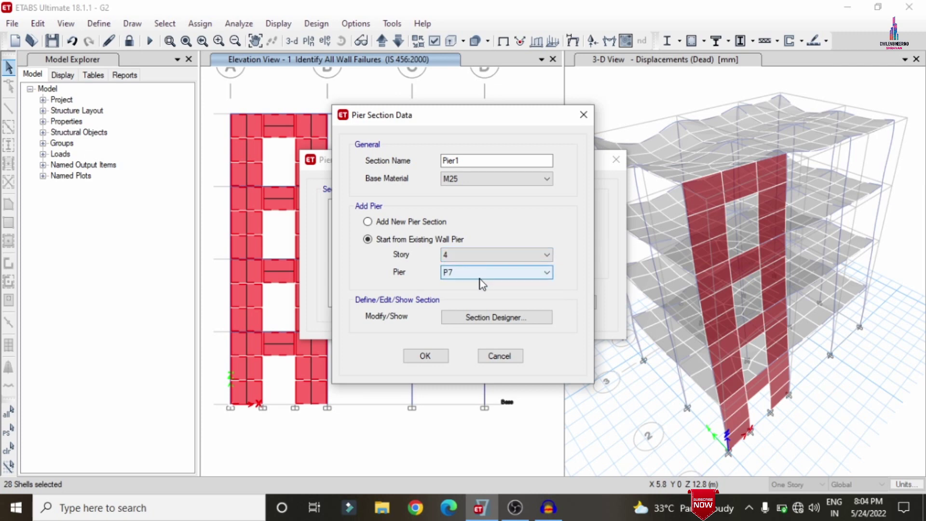
{"action": "left_click", "coordinate": [479, 252]}
{"action": "left_click", "coordinate": [480, 253]}
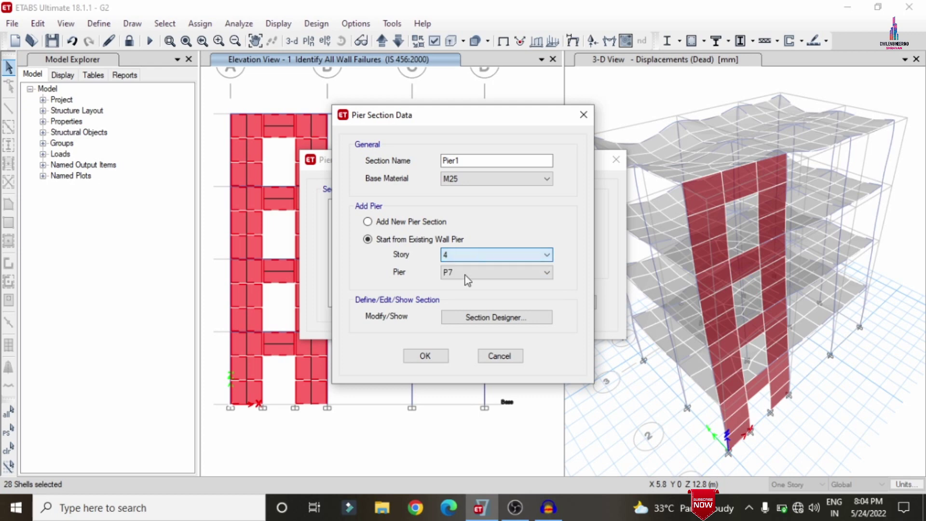
{"action": "left_click", "coordinate": [464, 274]}
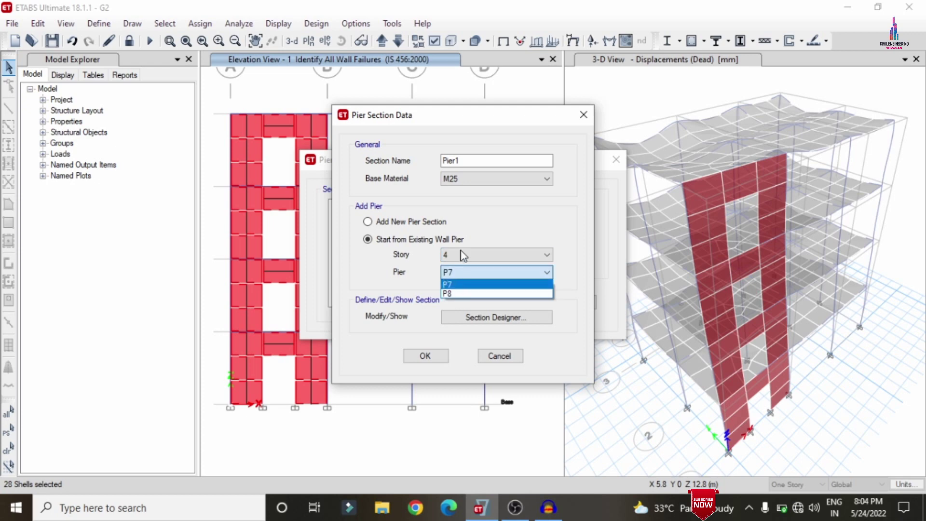
{"action": "left_click", "coordinate": [452, 286]}
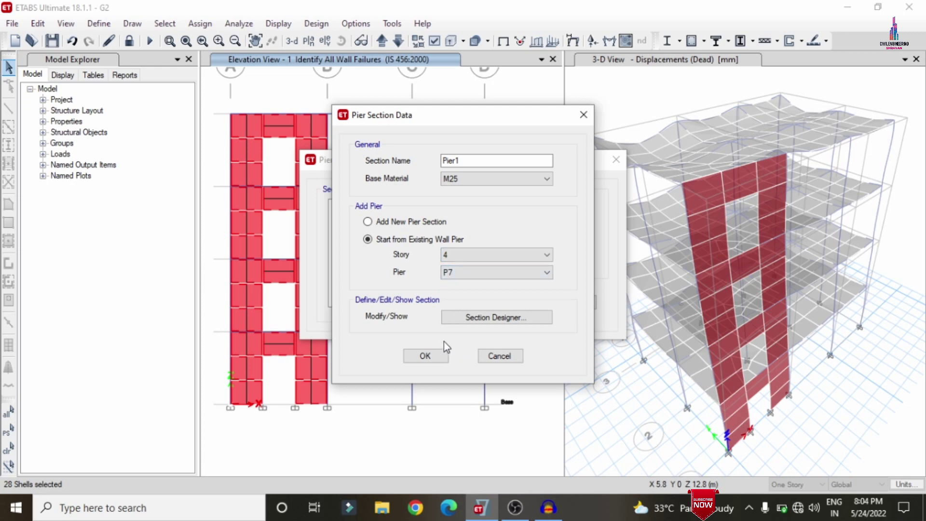
In Section Designer, keep Pier1's edge reinforcing at size 10 bars, 150 mm spacing, 25 mm cover
{"action": "left_click", "coordinate": [425, 356]}
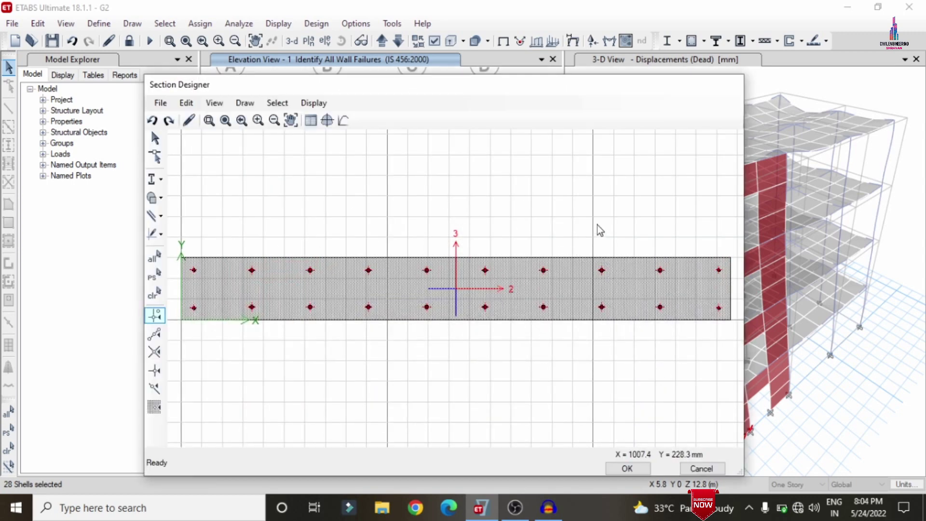
{"action": "left_click", "coordinate": [393, 284]}
{"action": "left_click", "coordinate": [369, 270]}
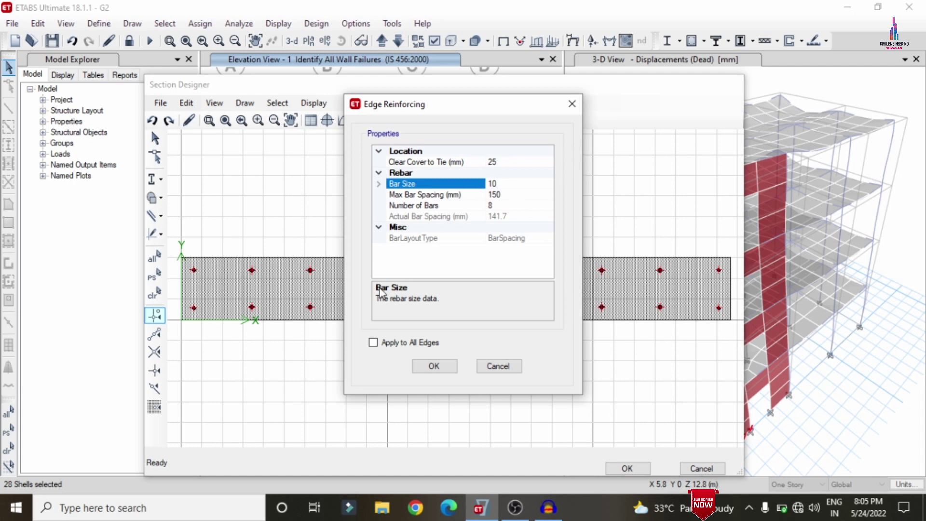
{"action": "left_click", "coordinate": [434, 366]}
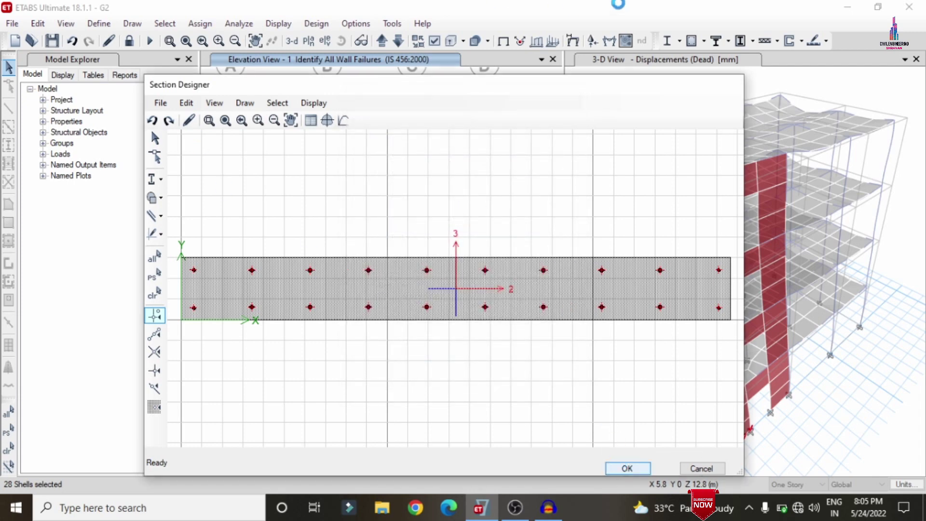
{"action": "left_click", "coordinate": [625, 467]}
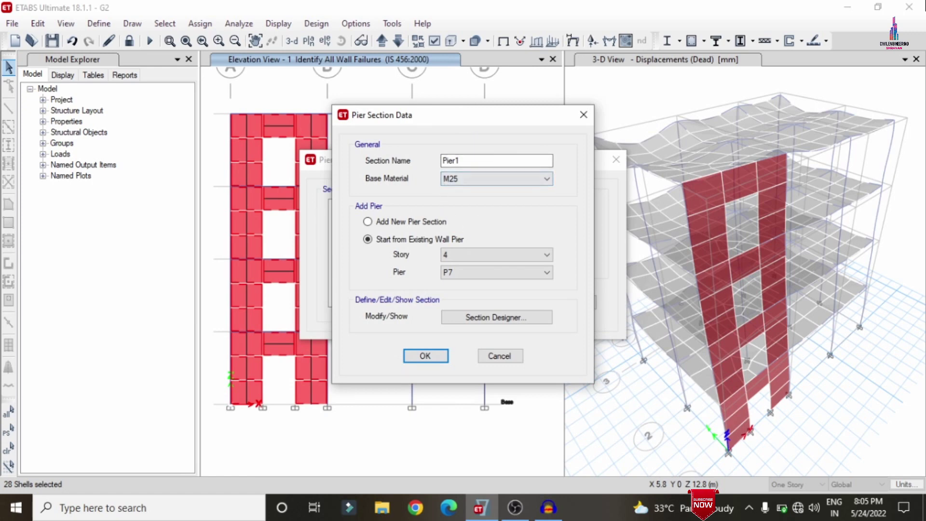
Switch the source pier to P8, confirm Pier Section Data, and close Pier Sections
{"action": "left_click", "coordinate": [456, 272]}
{"action": "left_click", "coordinate": [456, 292]}
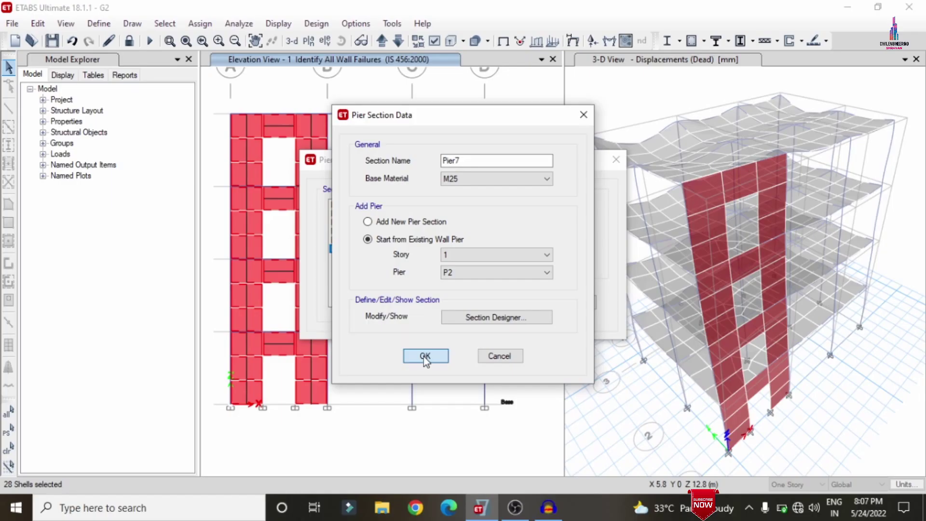
{"action": "left_click", "coordinate": [425, 357]}
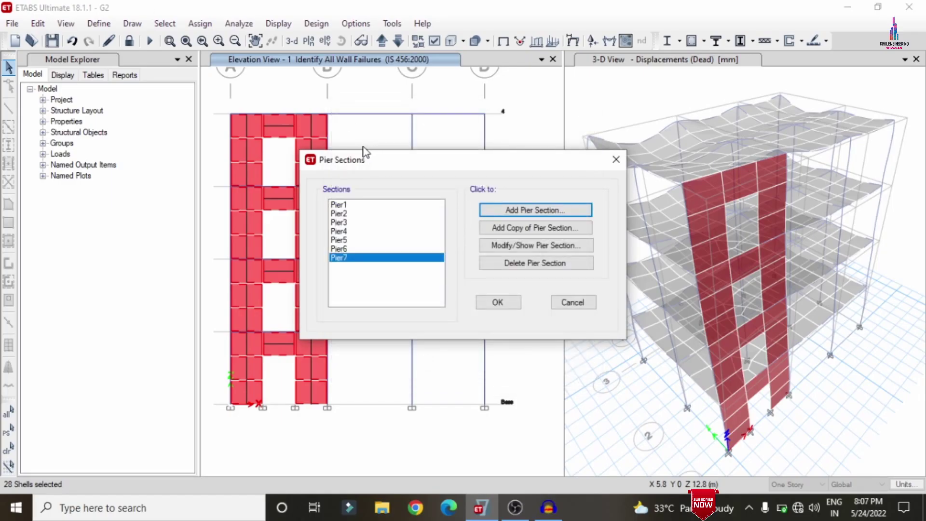
{"action": "left_click", "coordinate": [497, 302]}
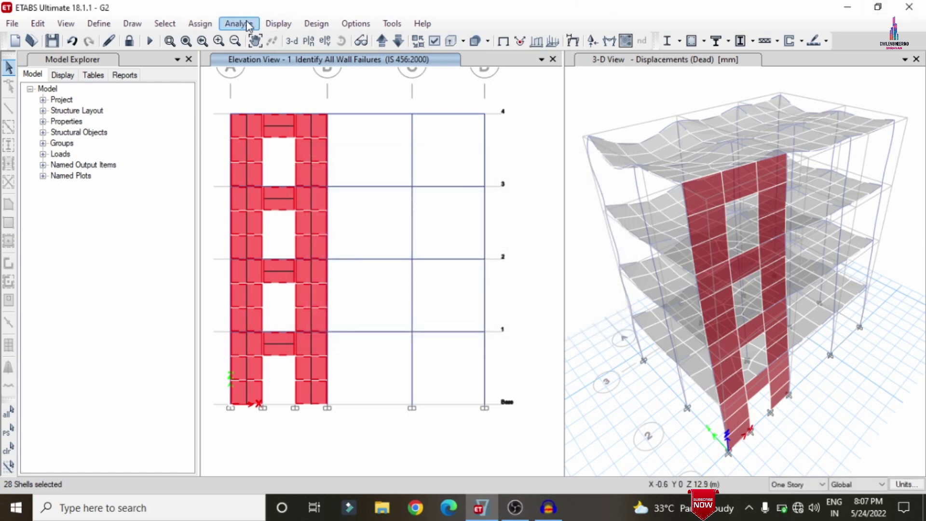
Assign General Reinforcing pier sections with reinforcement to be designed
{"action": "left_click", "coordinate": [317, 24]}
{"action": "mouse_move", "coordinate": [430, 159]}
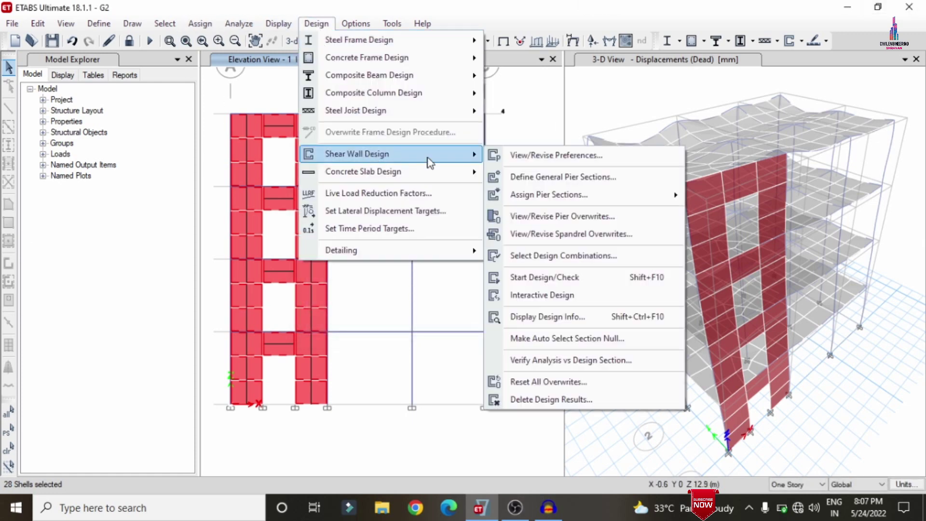
{"action": "mouse_move", "coordinate": [566, 195]}
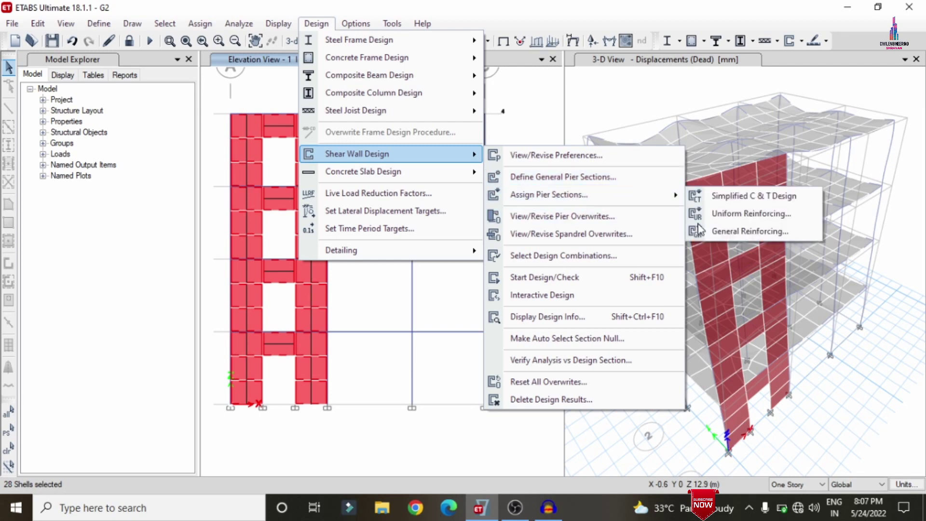
{"action": "left_click", "coordinate": [721, 233]}
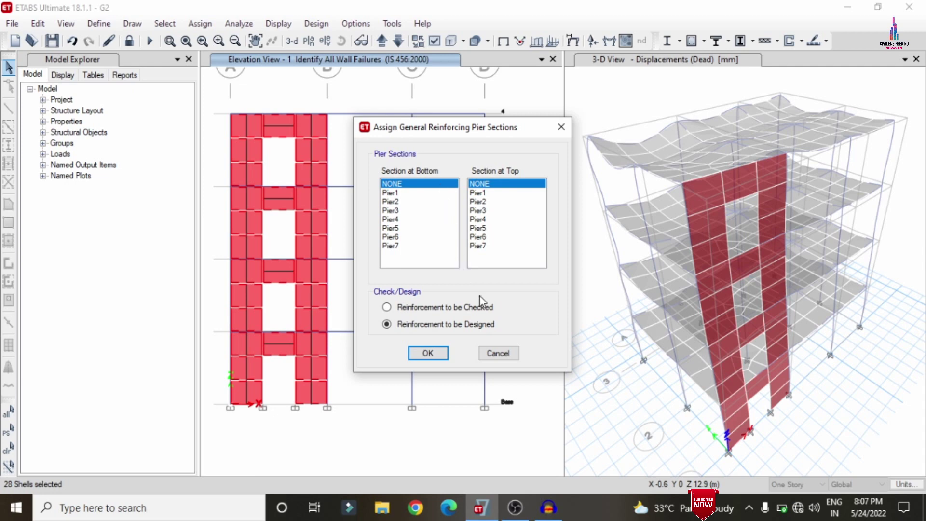
{"action": "left_click", "coordinate": [427, 354]}
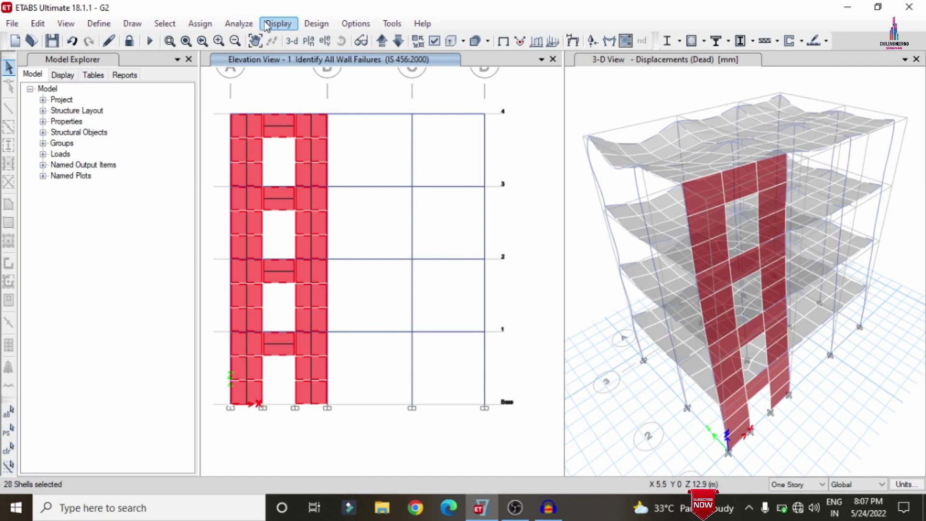
Review the design preferences and Wall Pier Design Overwrites, closing without changes
{"action": "left_click", "coordinate": [316, 25]}
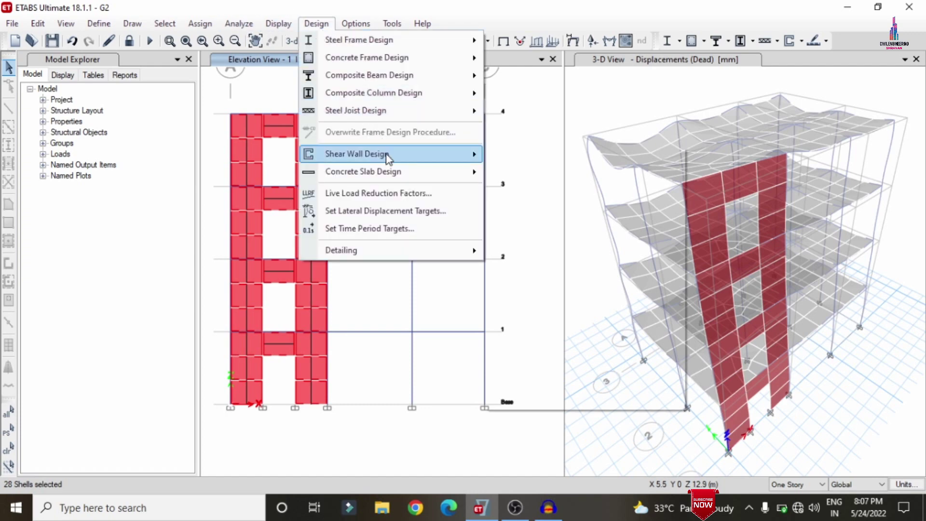
{"action": "mouse_move", "coordinate": [389, 158]}
{"action": "left_click", "coordinate": [542, 154]}
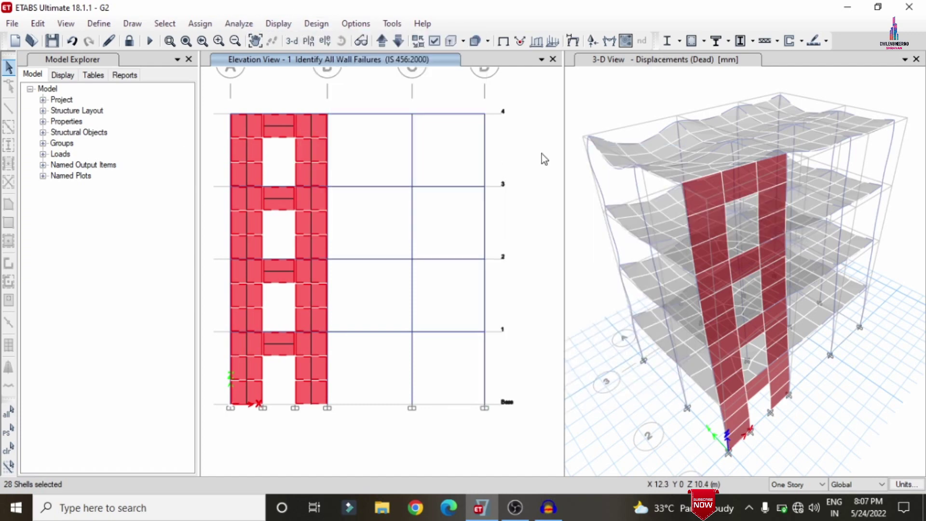
{"action": "left_click", "coordinate": [314, 23]}
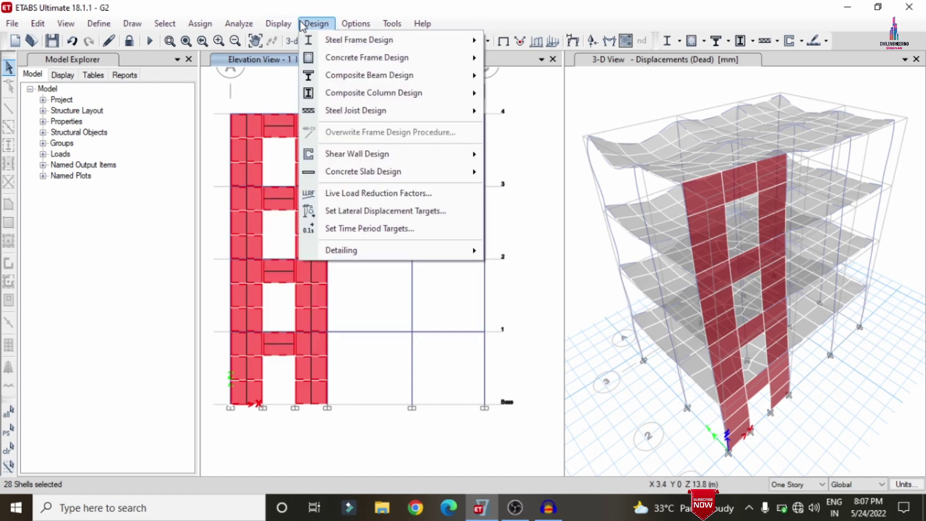
{"action": "mouse_move", "coordinate": [356, 152]}
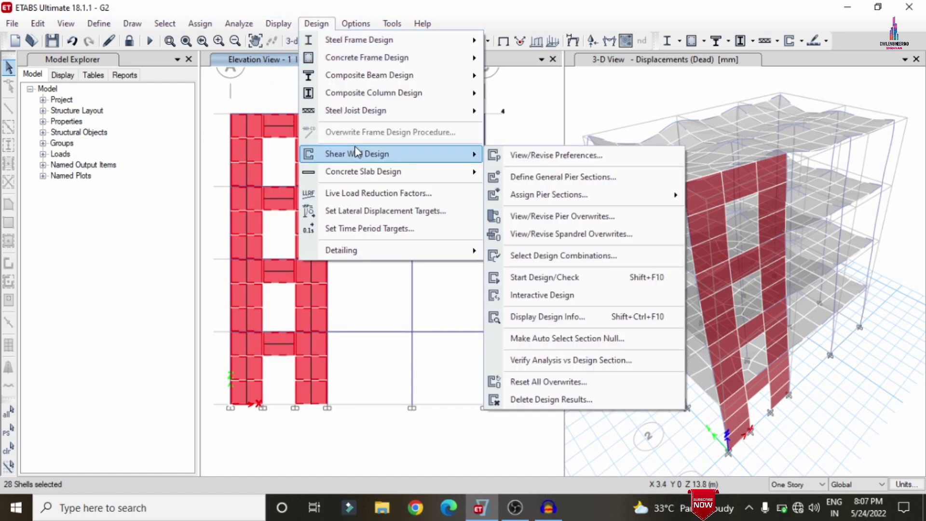
{"action": "left_click", "coordinate": [595, 218]}
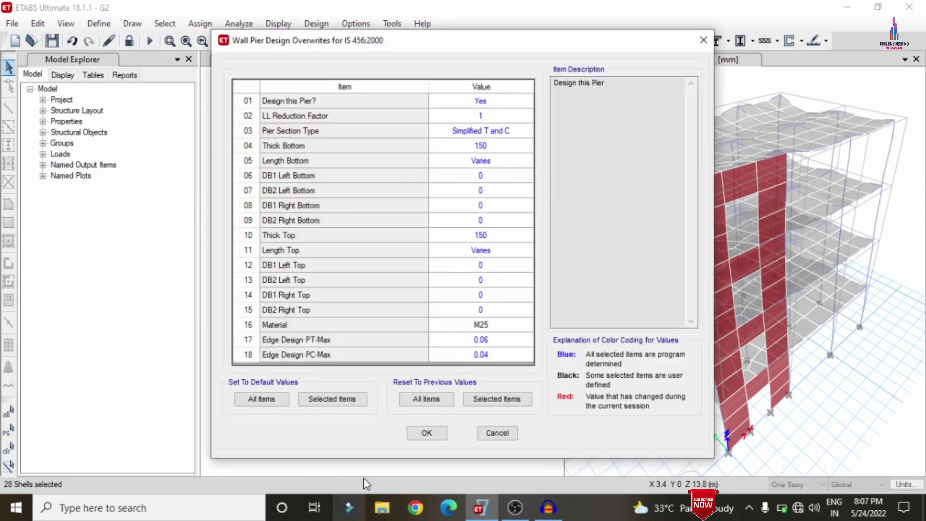
{"action": "left_click", "coordinate": [497, 433]}
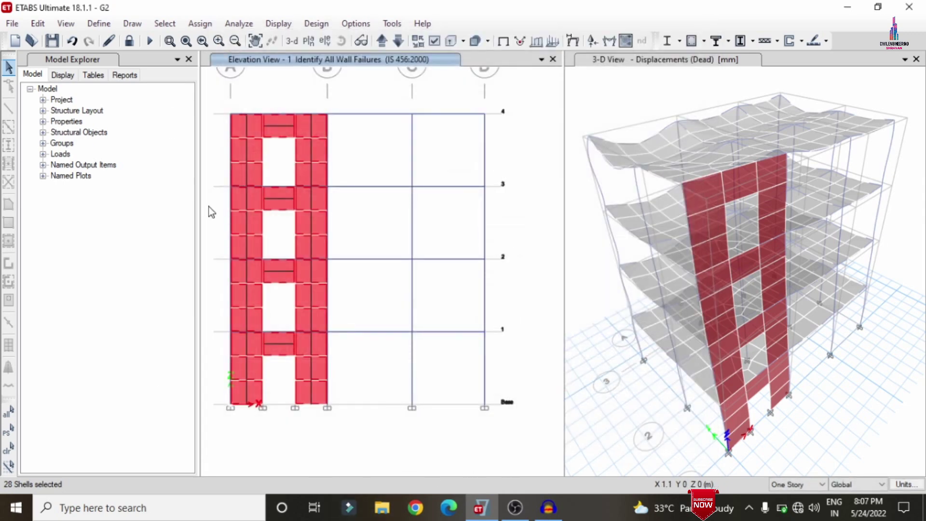
Reassign General Reinforcing pier sections, NONE at bottom and top, set to be designed
{"action": "left_click", "coordinate": [326, 24]}
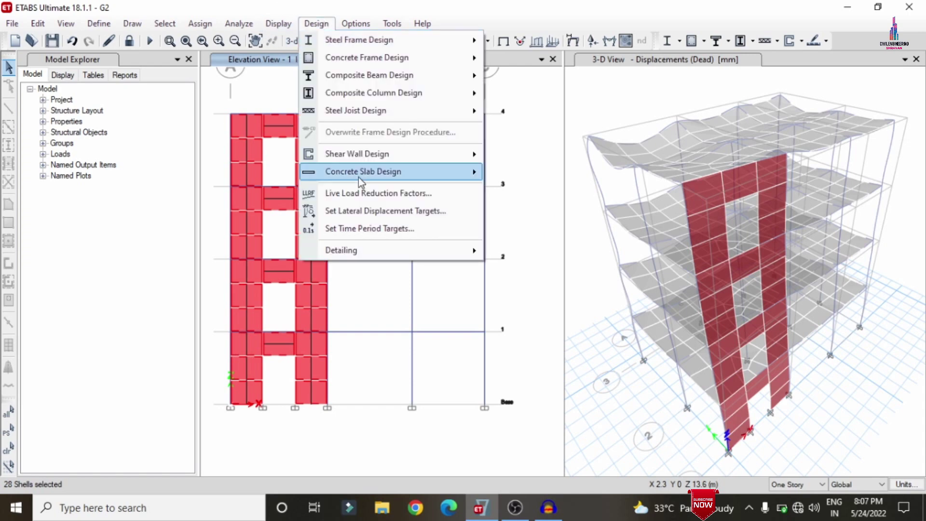
{"action": "mouse_move", "coordinate": [360, 154]}
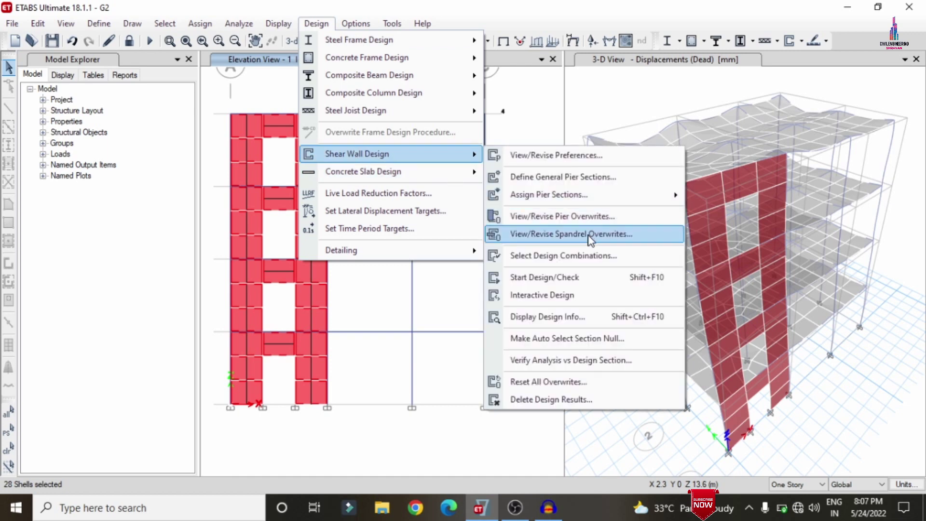
{"action": "mouse_move", "coordinate": [603, 195]}
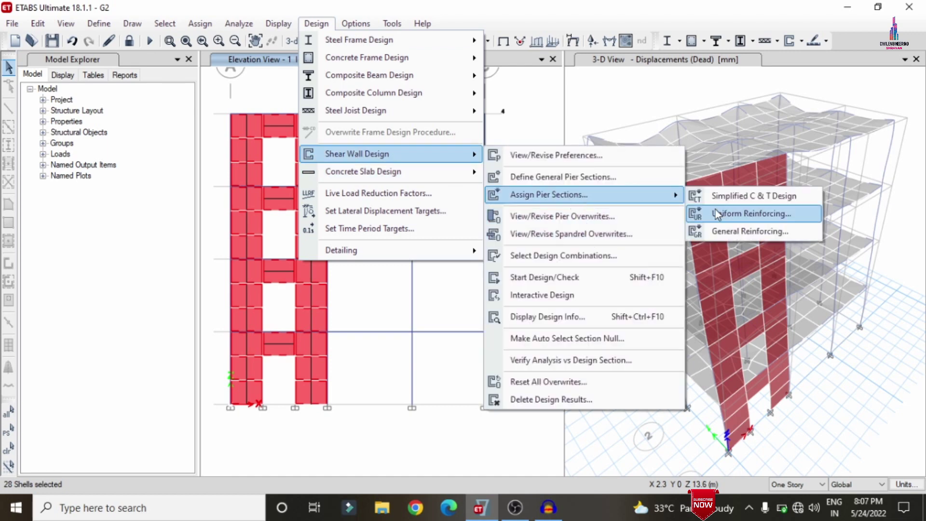
{"action": "left_click", "coordinate": [725, 232]}
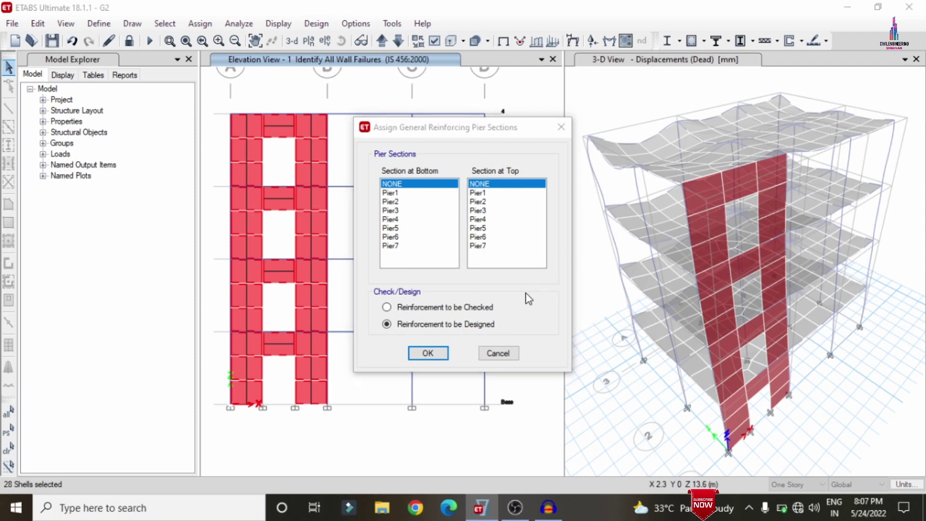
{"action": "left_click", "coordinate": [433, 354]}
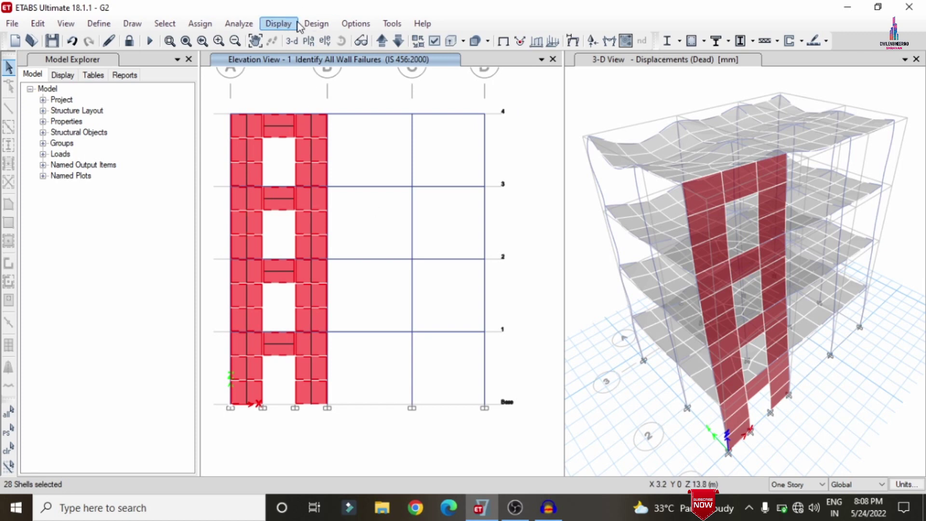
Accept the Wall Pier Design Overwrites unchanged
{"action": "left_click", "coordinate": [315, 24]}
{"action": "mouse_move", "coordinate": [367, 157]}
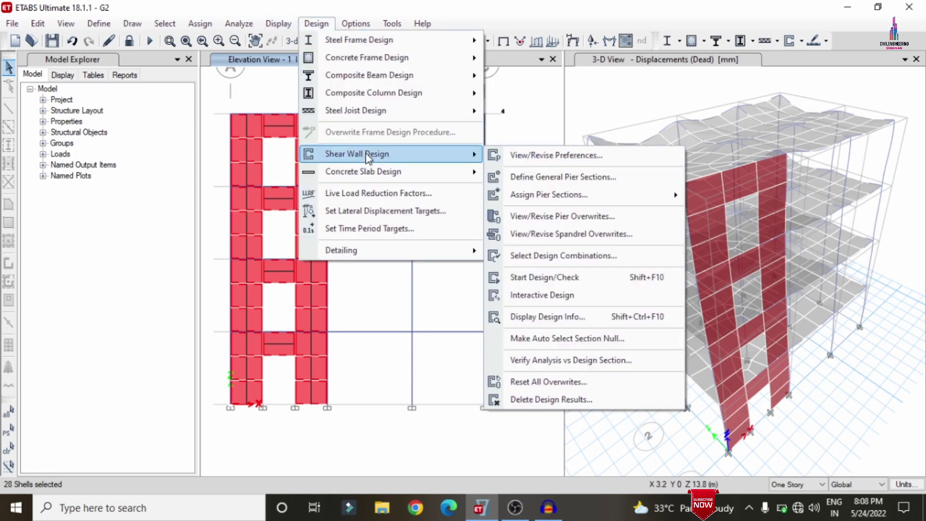
{"action": "left_click", "coordinate": [559, 216]}
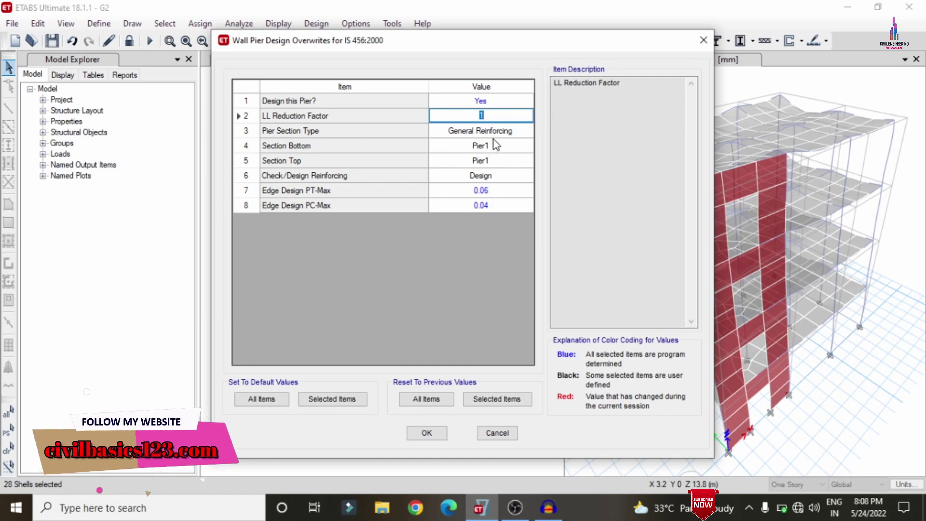
{"action": "left_click", "coordinate": [427, 433]}
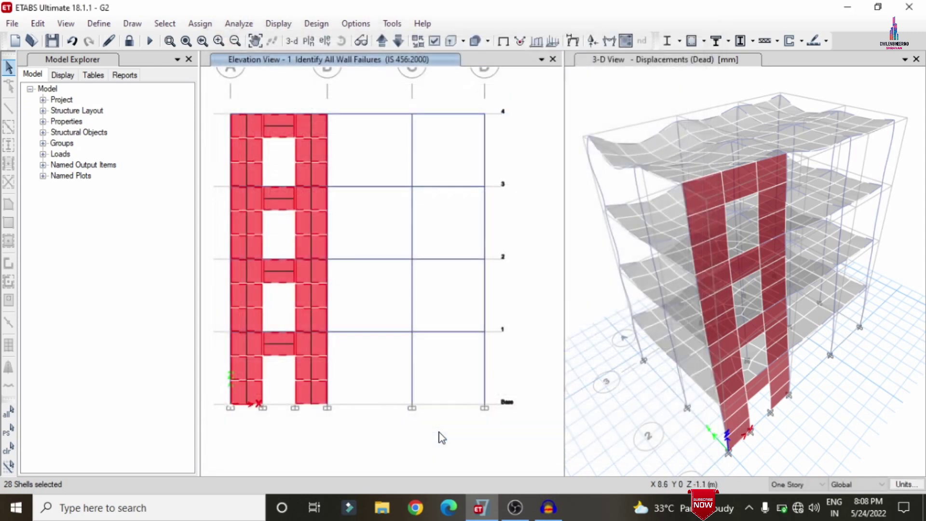
Review the shear wall design preferences and dismiss them
{"action": "left_click", "coordinate": [314, 24]}
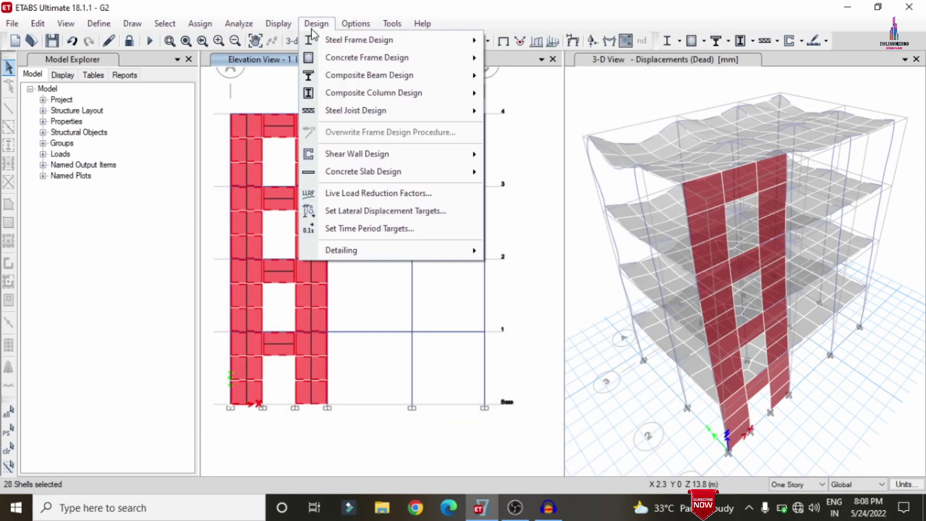
{"action": "mouse_move", "coordinate": [398, 160]}
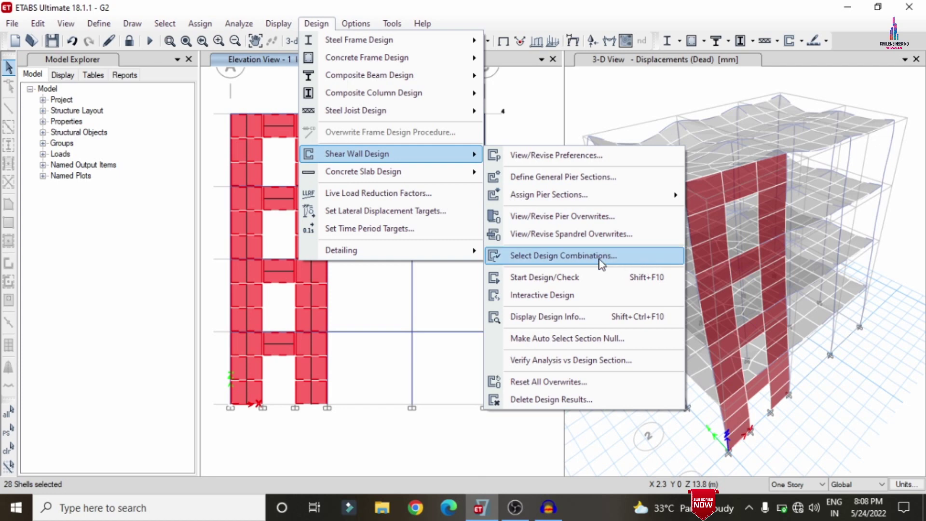
{"action": "left_click", "coordinate": [563, 158]}
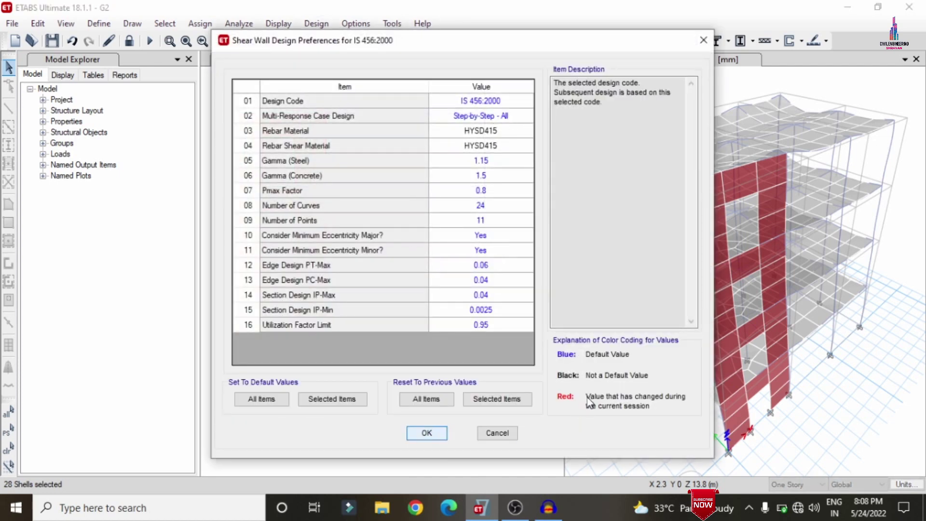
{"action": "key", "text": "Return"}
Run the shear wall design again, restoring 500 mm² reinforcing areas on each pier
{"action": "left_click", "coordinate": [284, 26]}
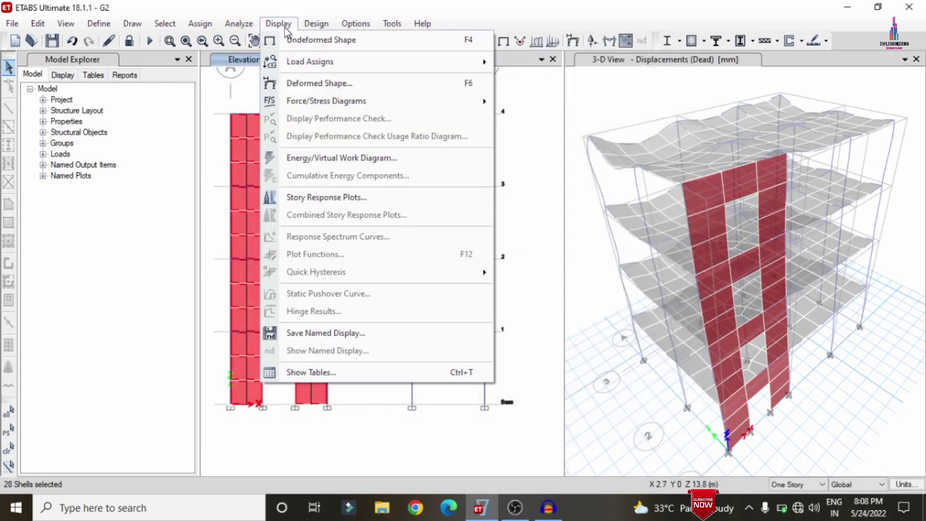
{"action": "mouse_move", "coordinate": [316, 23]}
{"action": "mouse_move", "coordinate": [381, 154]}
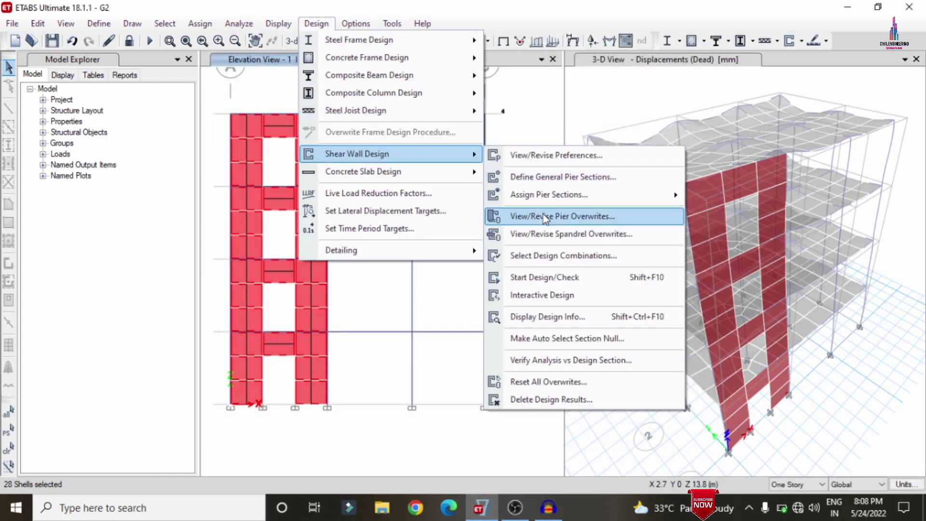
{"action": "left_click", "coordinate": [560, 278]}
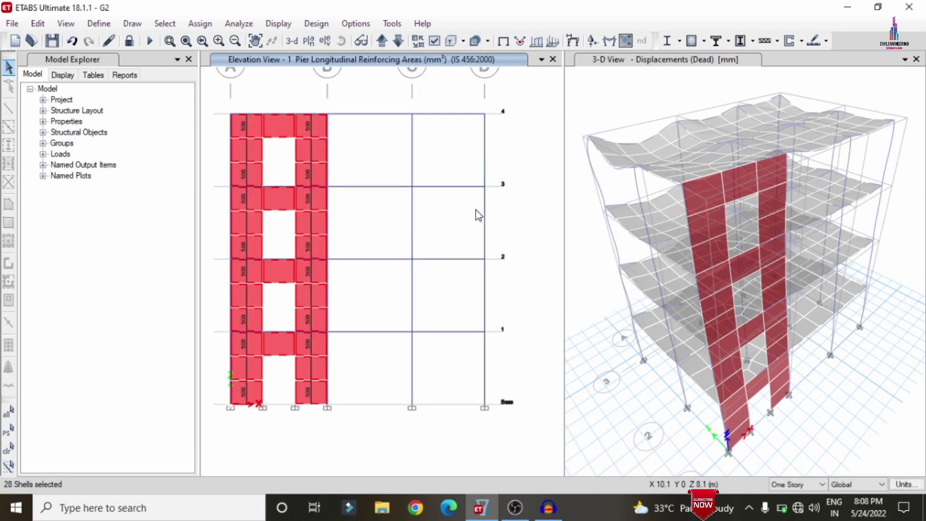
Open pier P8's Story 4 design report (500 mm² flexural, 300 mm²/m shear), then close it
{"action": "left_click", "coordinate": [318, 170]}
{"action": "right_click", "coordinate": [321, 170]}
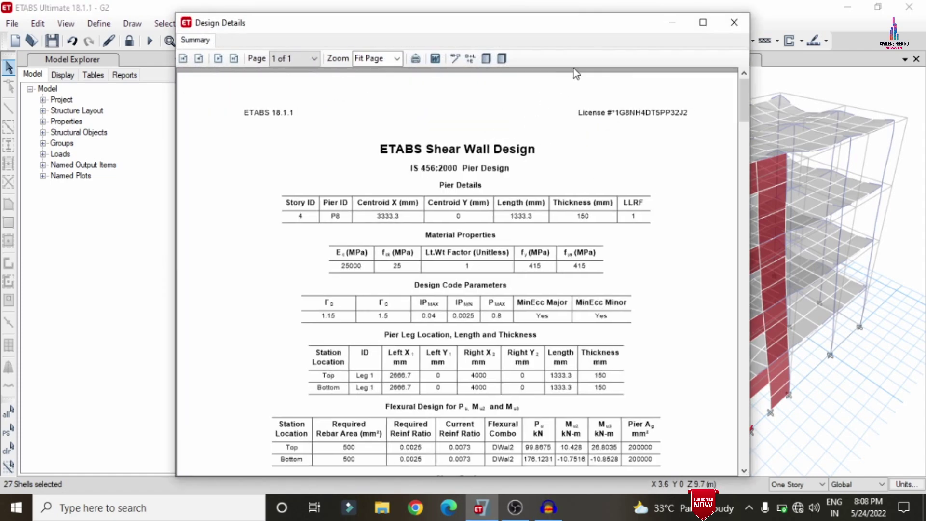
{"action": "left_click", "coordinate": [704, 22]}
{"action": "scroll", "coordinate": [759, 352], "scroll_direction": "down", "scroll_amount": 10}
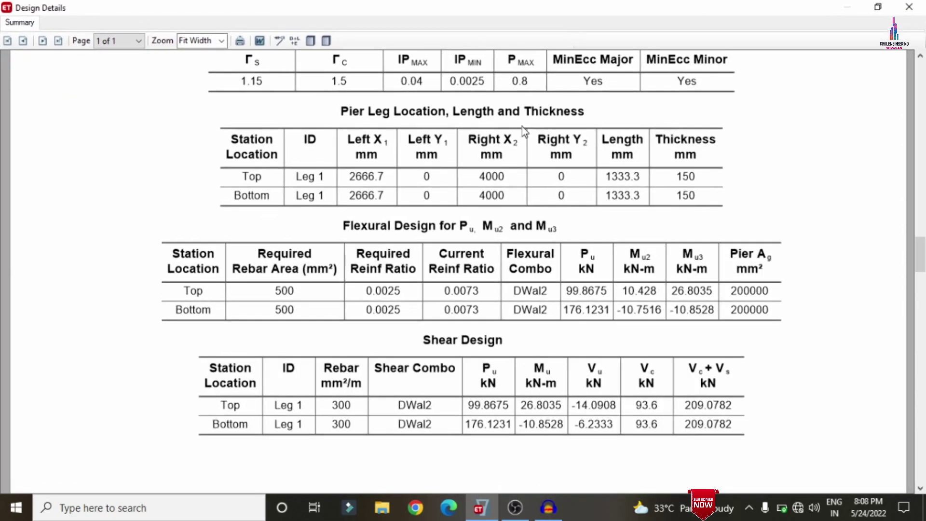
{"action": "scroll", "coordinate": [756, 347], "scroll_direction": "up", "scroll_amount": 10}
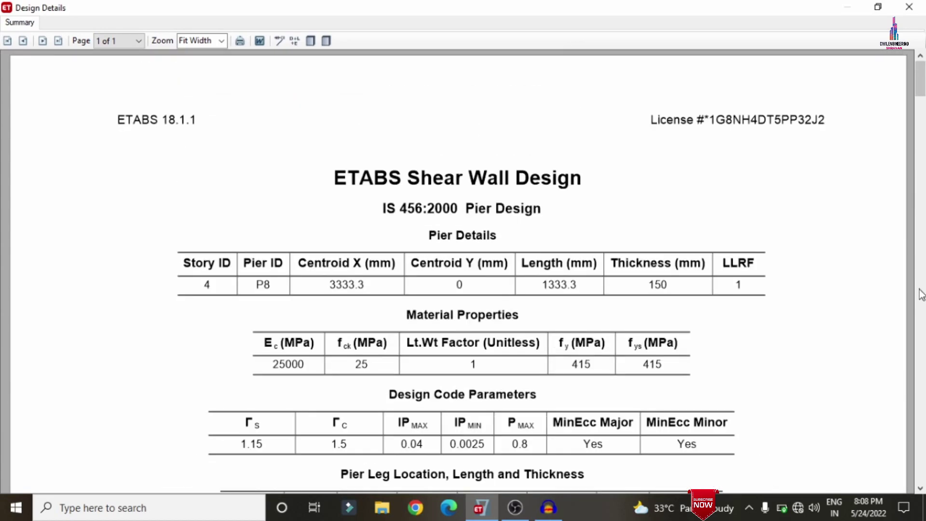
{"action": "left_click", "coordinate": [910, 7]}
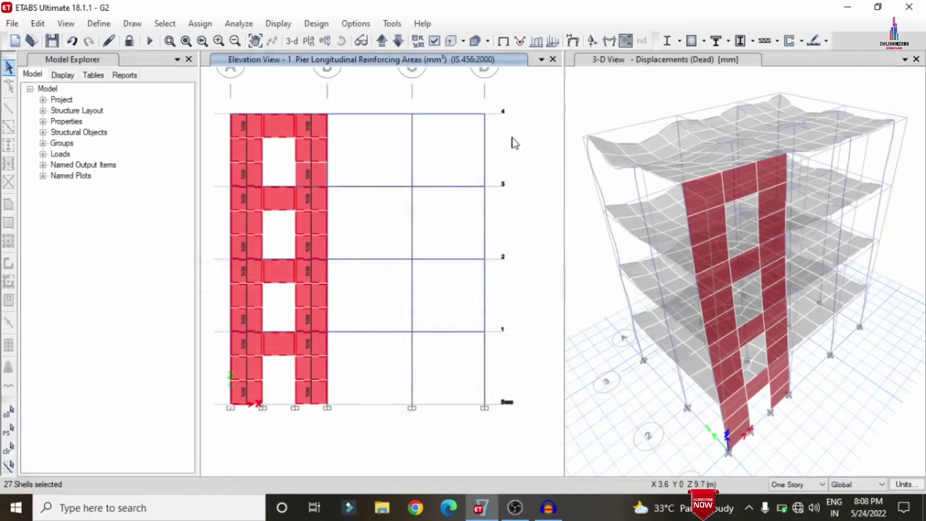
Display the shear wall Pier D/C Ratios on the elevation
{"action": "left_click", "coordinate": [317, 23]}
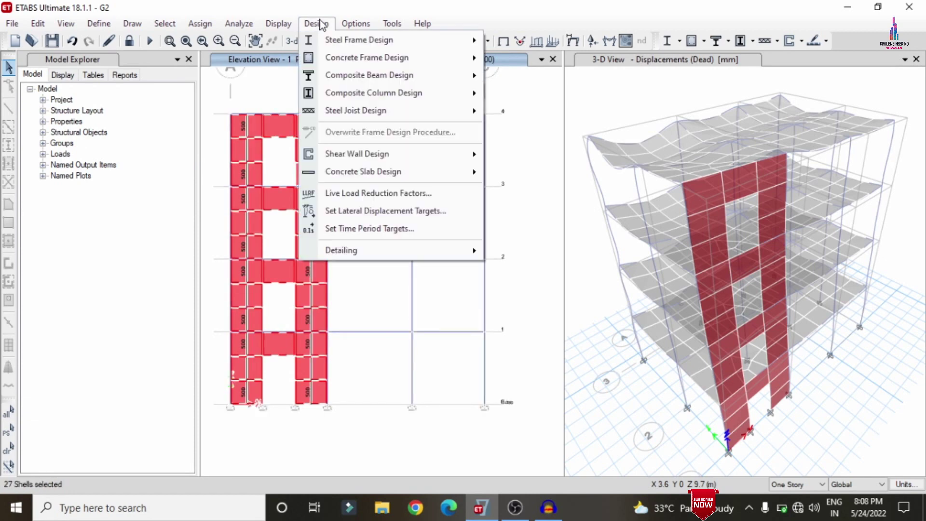
{"action": "left_click", "coordinate": [316, 23]}
{"action": "left_click", "coordinate": [318, 23]}
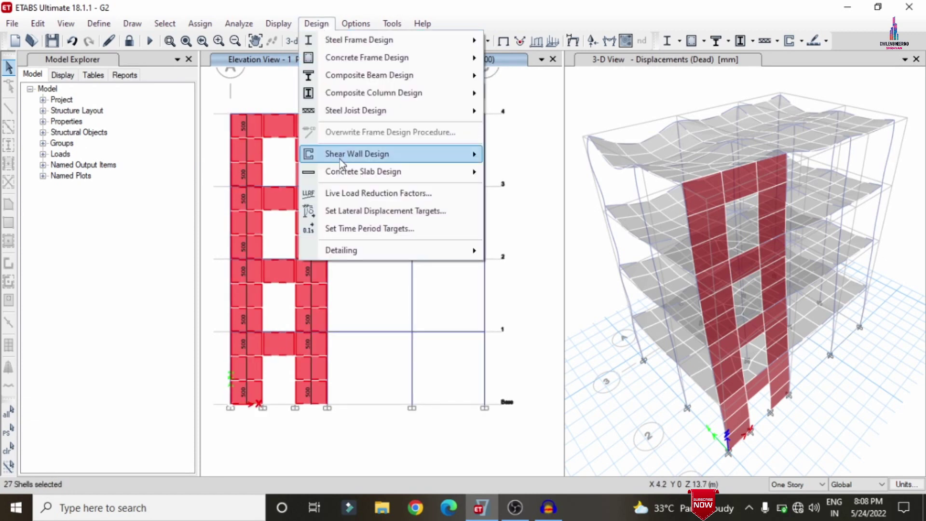
{"action": "mouse_move", "coordinate": [347, 158]}
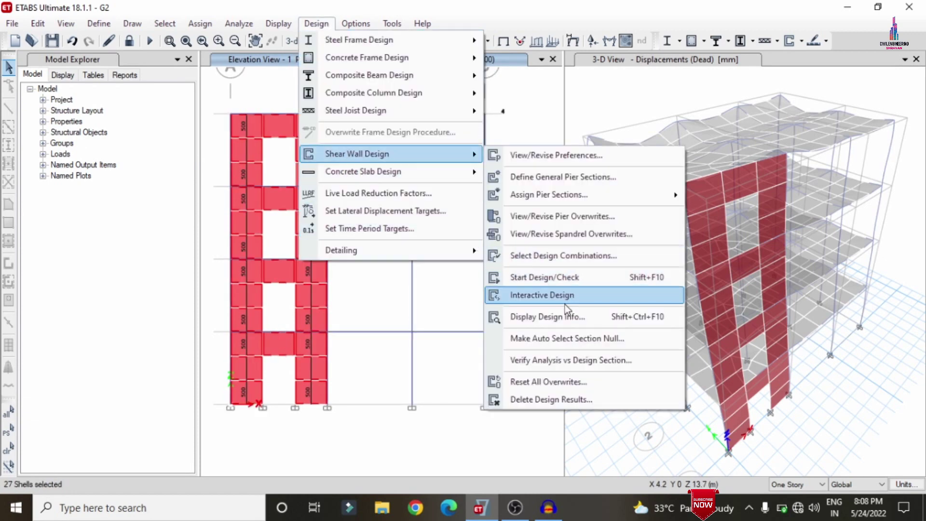
{"action": "left_click", "coordinate": [562, 318]}
{"action": "left_click", "coordinate": [520, 163]}
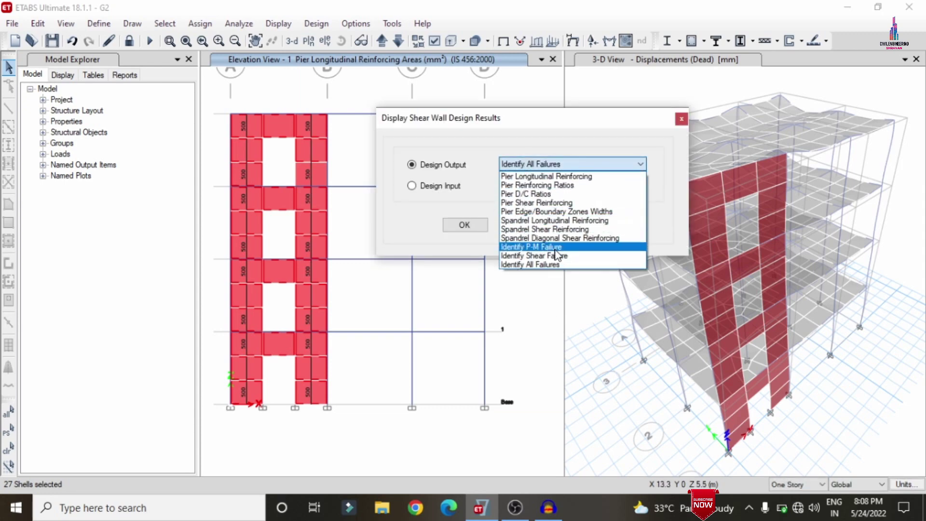
{"action": "left_click", "coordinate": [540, 193]}
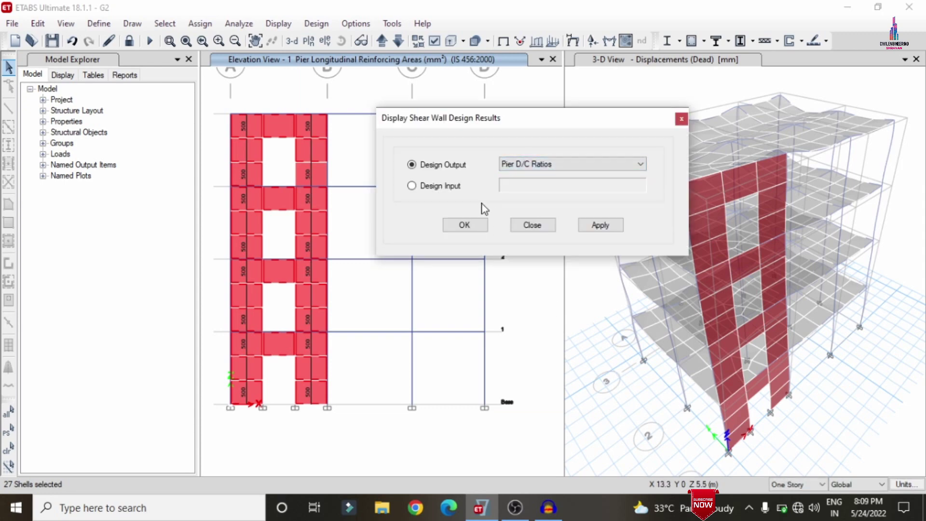
{"action": "left_click", "coordinate": [585, 226]}
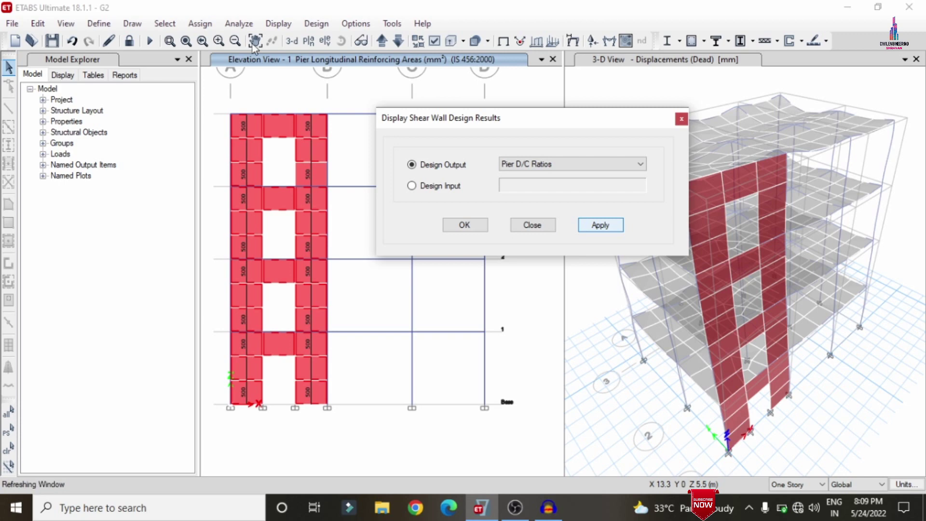
Switch the elevation display to Pier Longitudinal Reinforcing, showing 500 mm² areas
{"action": "left_click", "coordinate": [555, 166]}
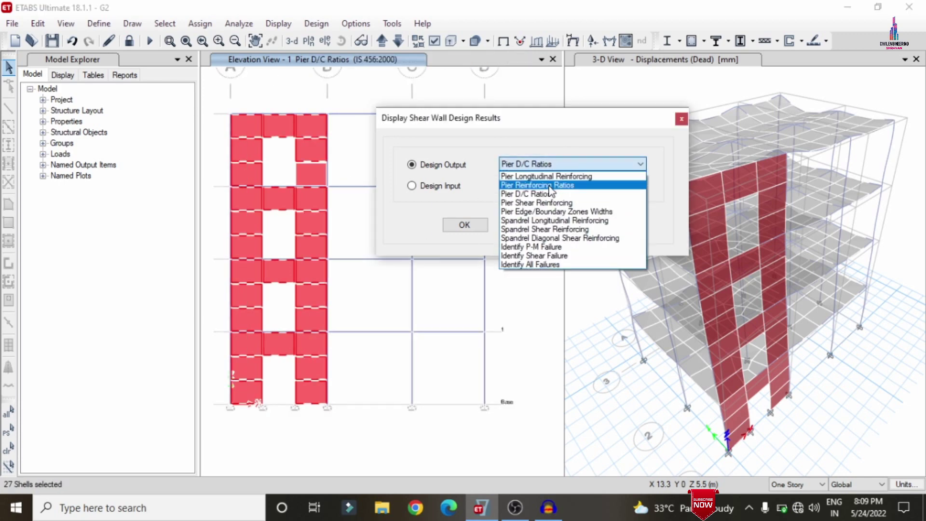
{"action": "left_click", "coordinate": [550, 176]}
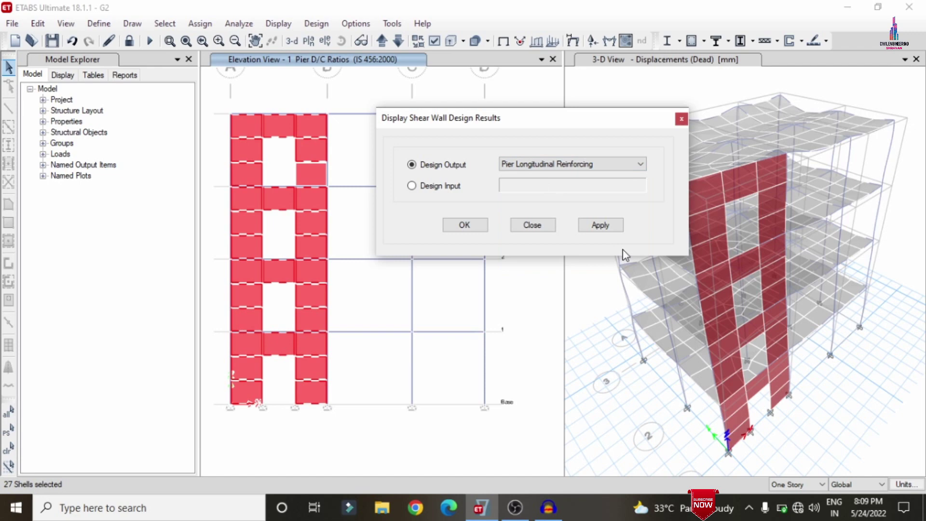
{"action": "left_click", "coordinate": [599, 226]}
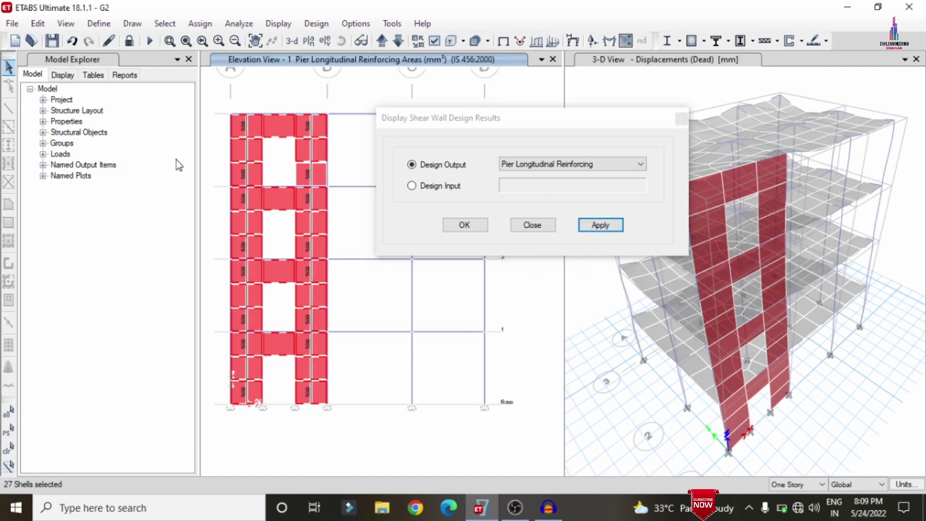
Switch the design results display to Identify All Failures
{"action": "left_click", "coordinate": [514, 164]}
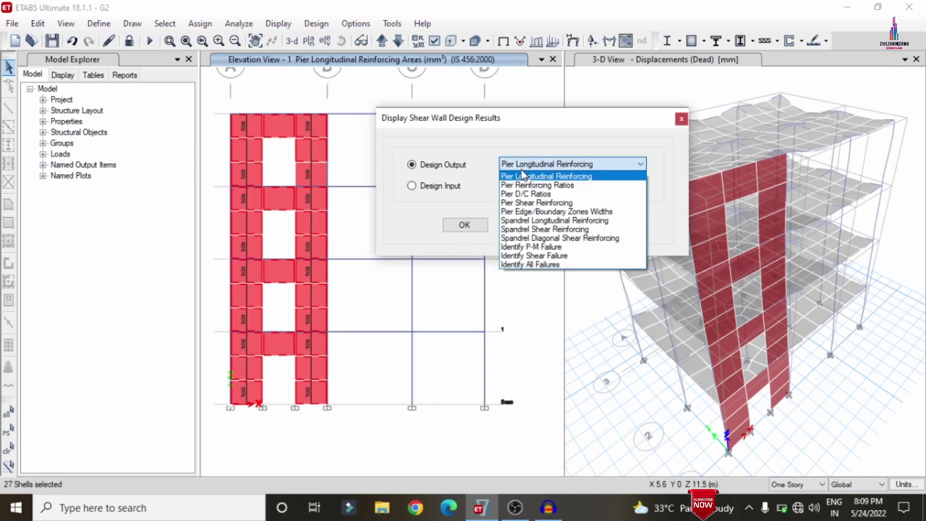
{"action": "left_click", "coordinate": [529, 264]}
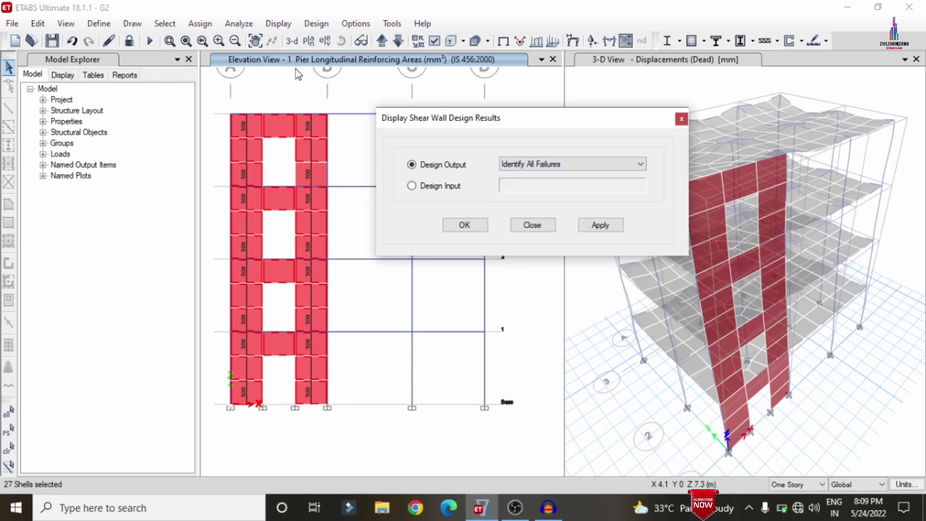
{"action": "left_click", "coordinate": [587, 225]}
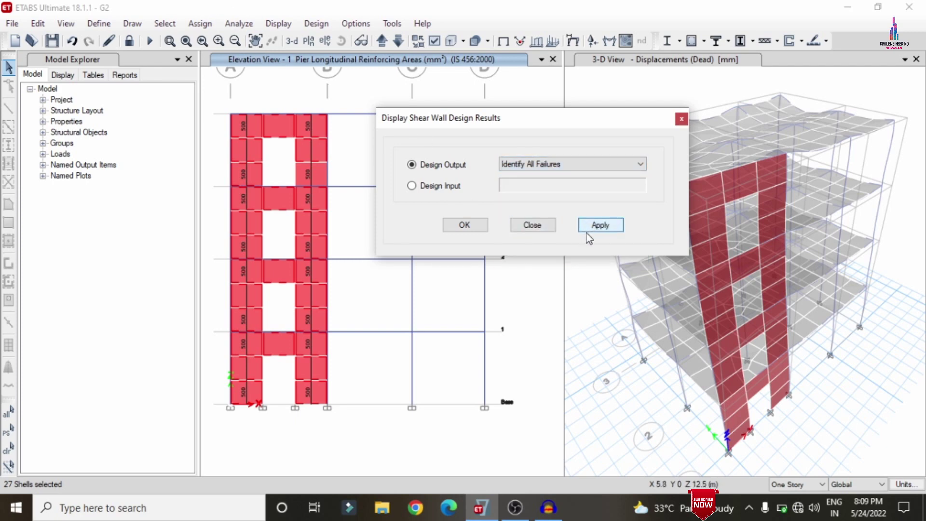